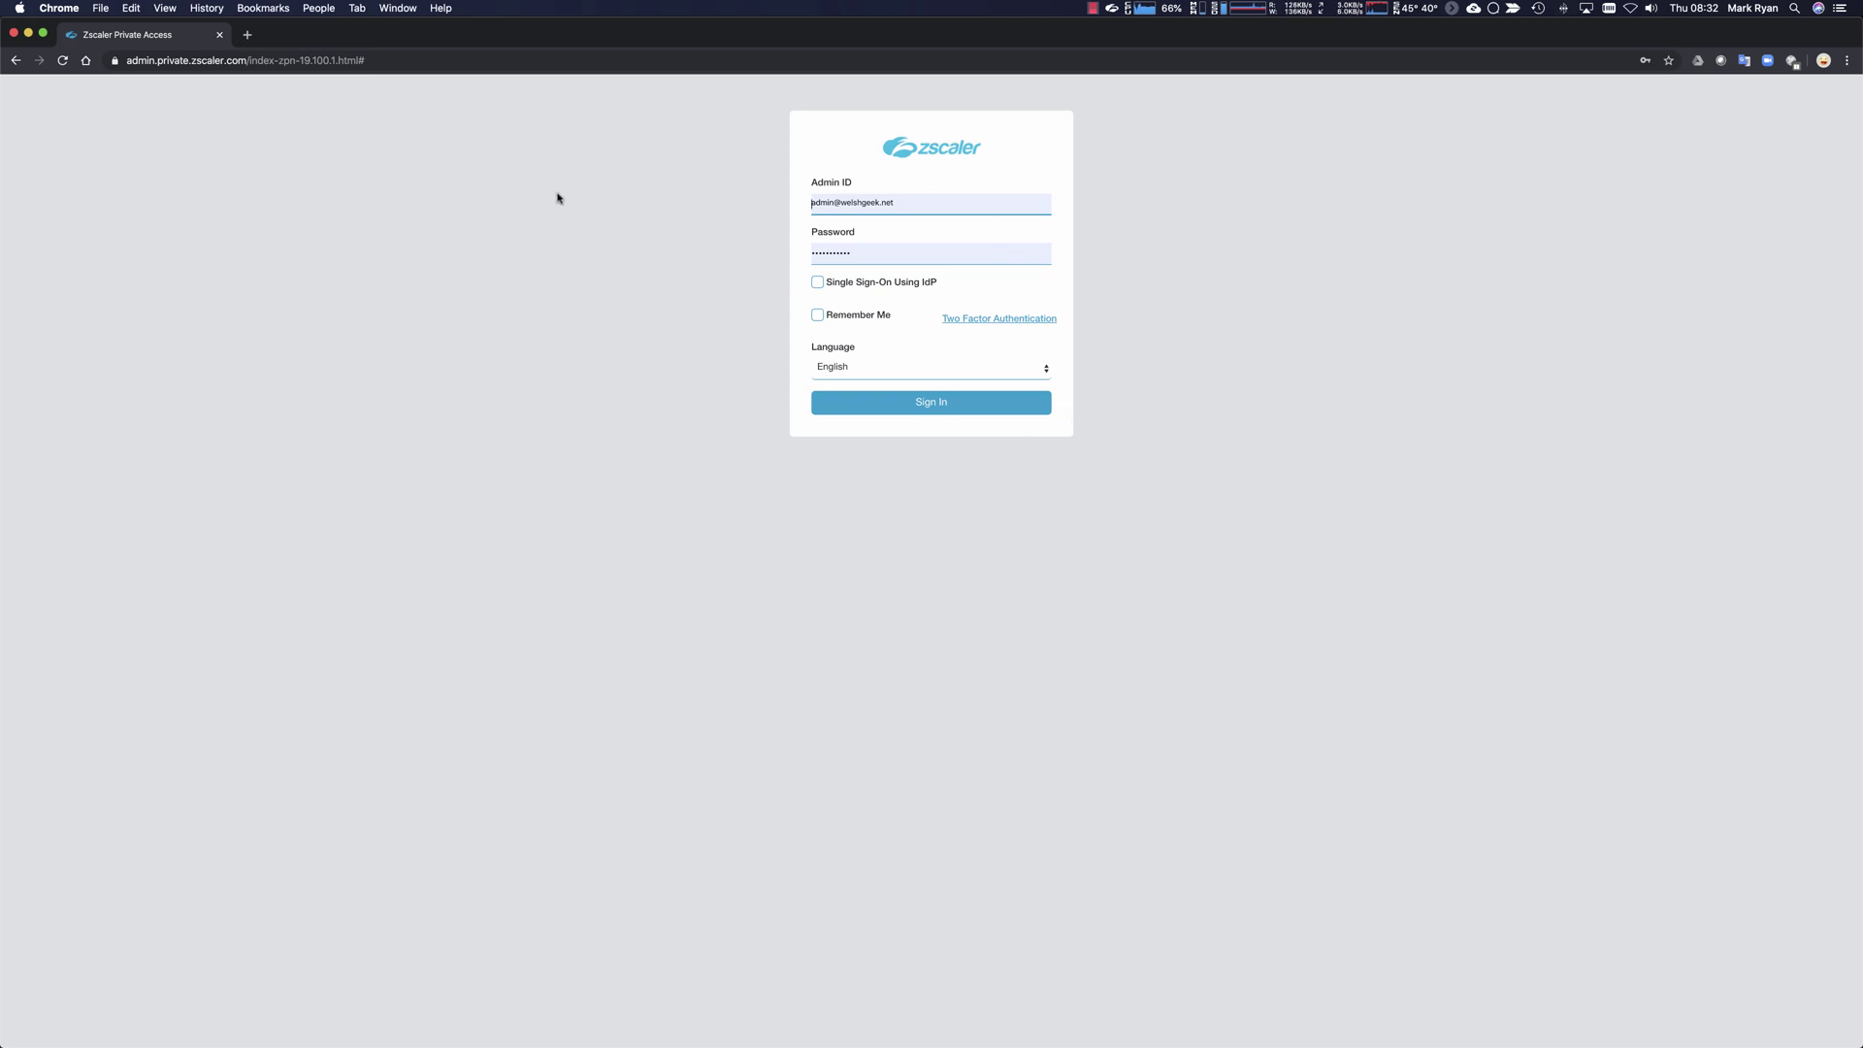
# Sign in with the autofilled Admin ID and password, then open the Administration sidebar menu.
pyautogui.click(931, 412)
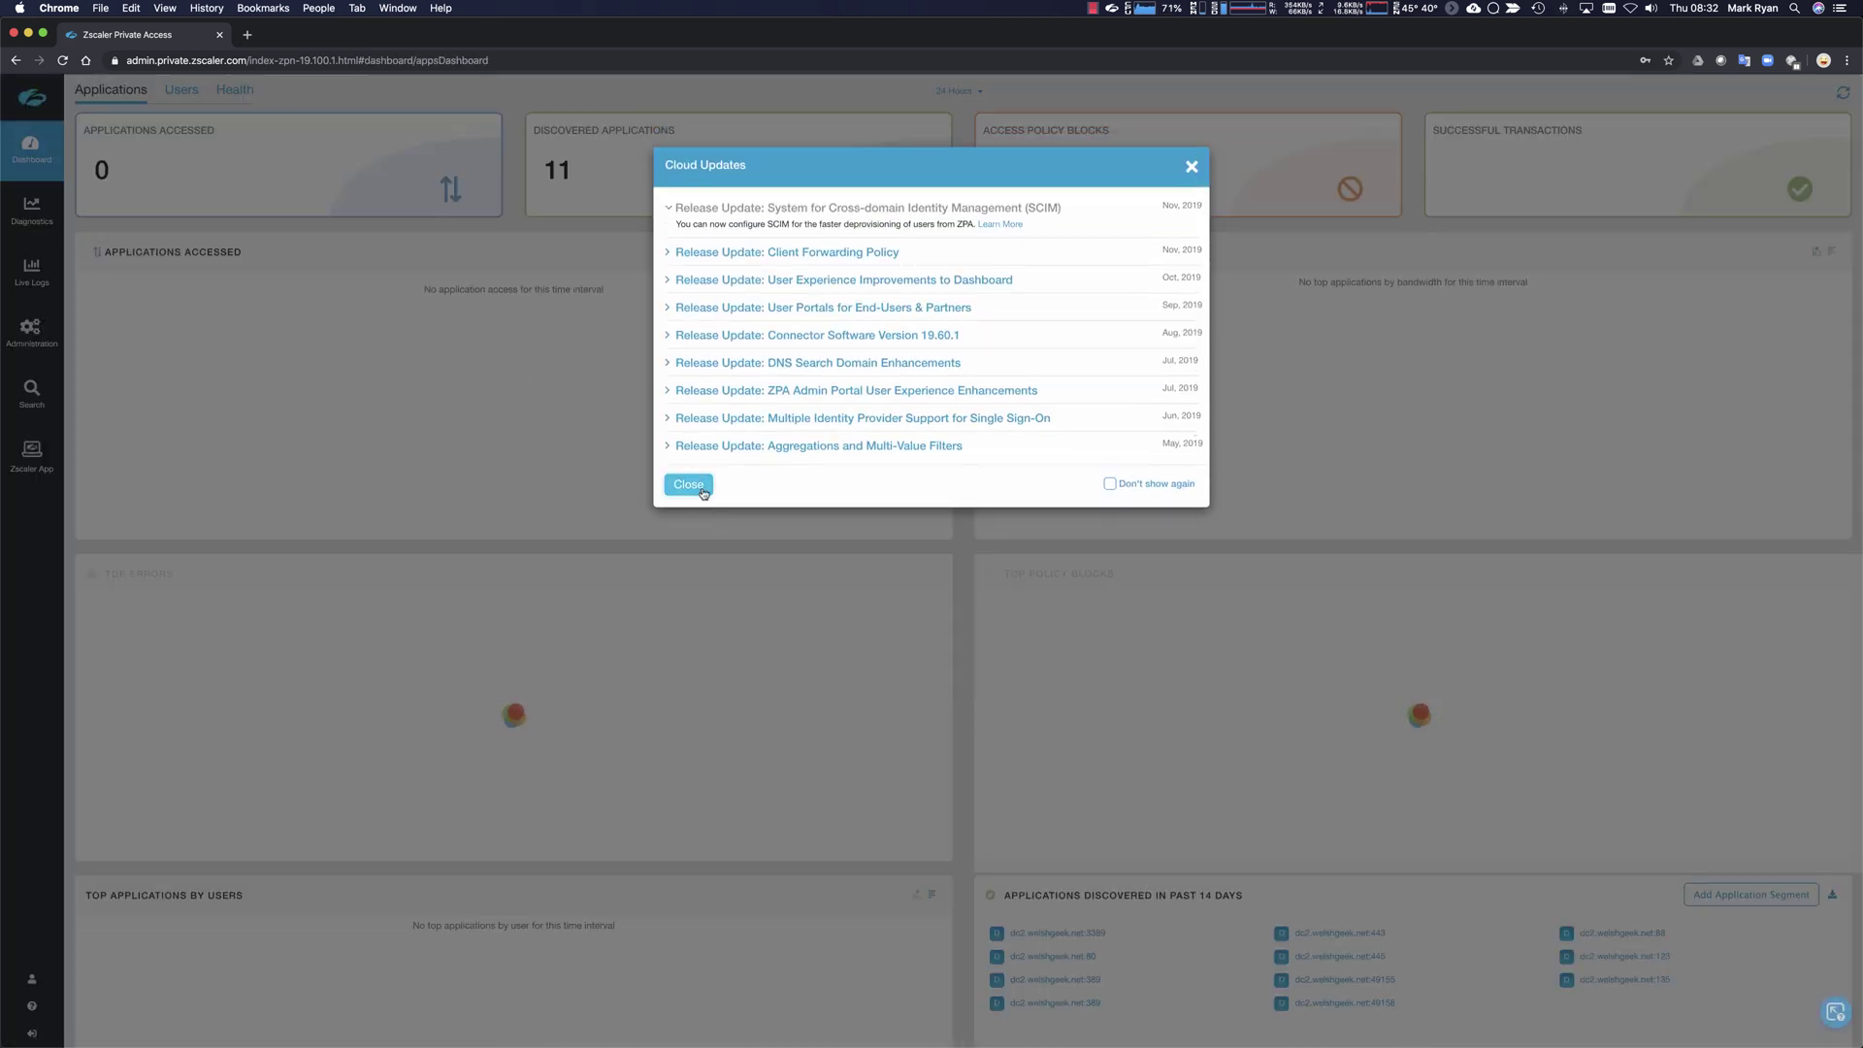
pyautogui.click(704, 493)
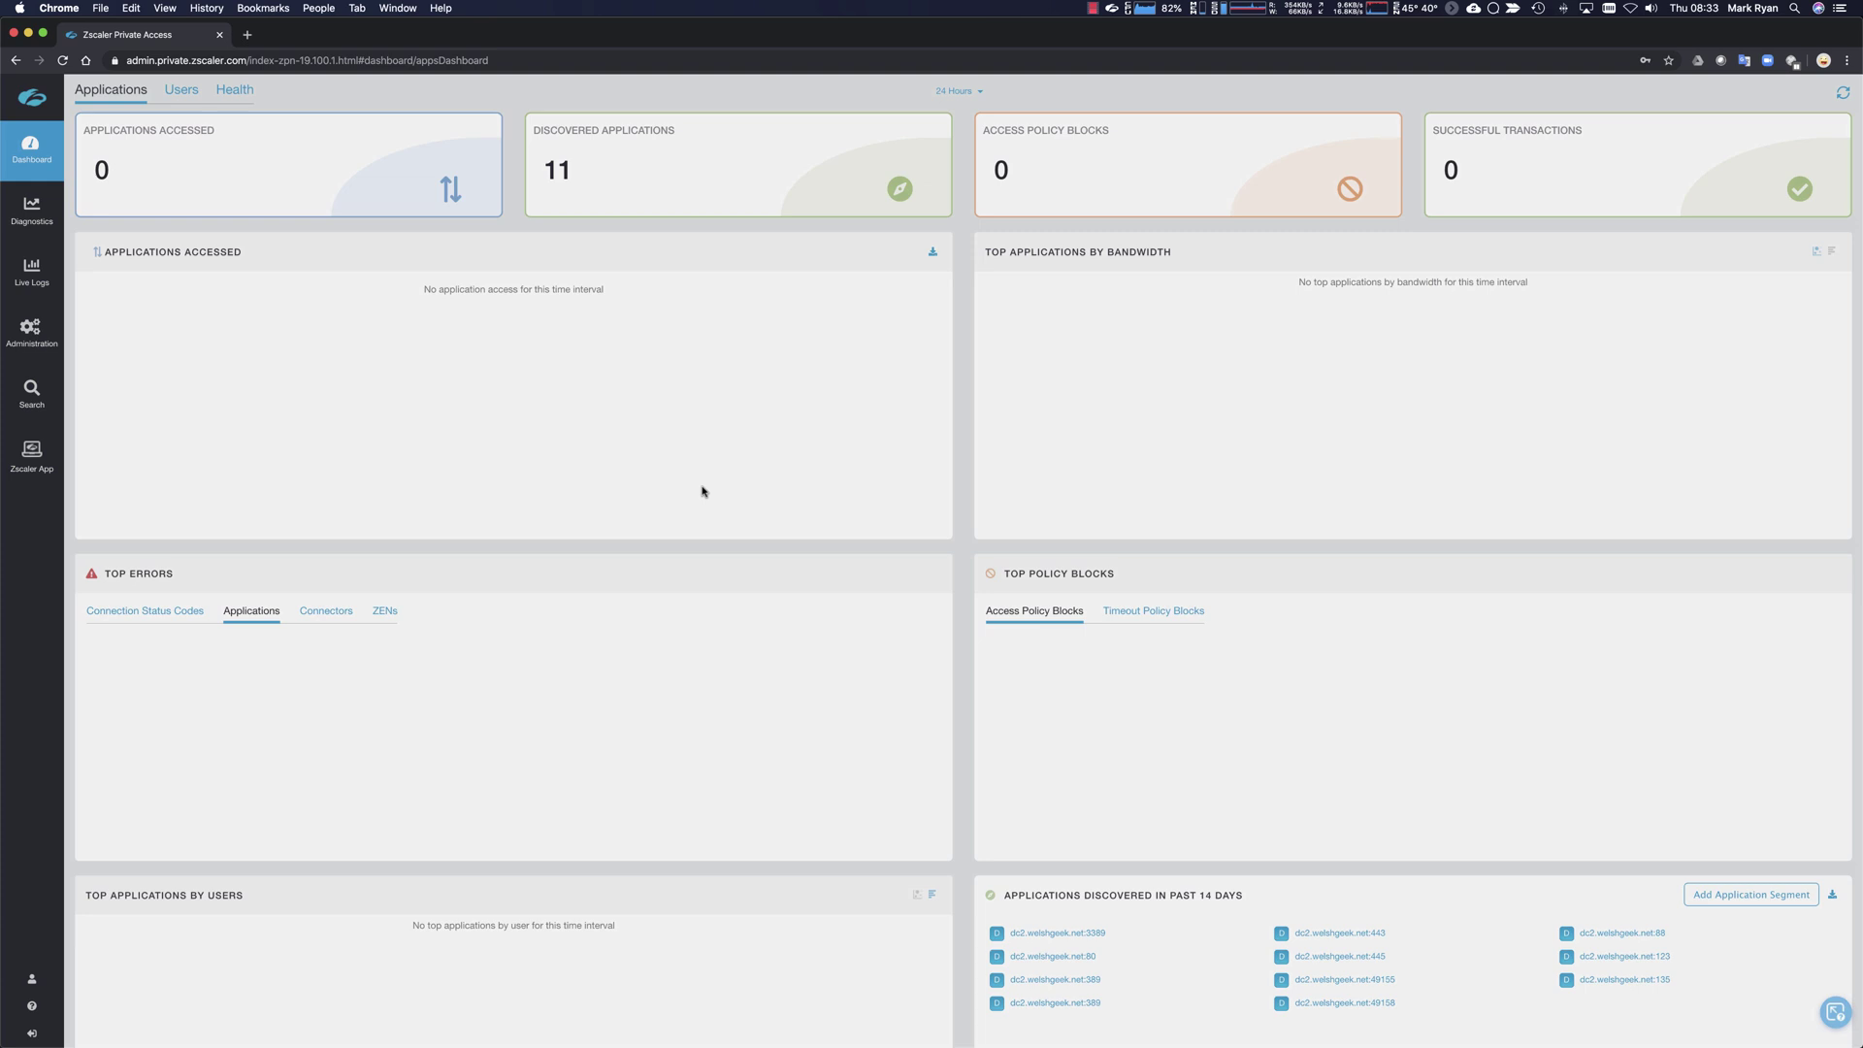
pyautogui.moveTo(34, 340)
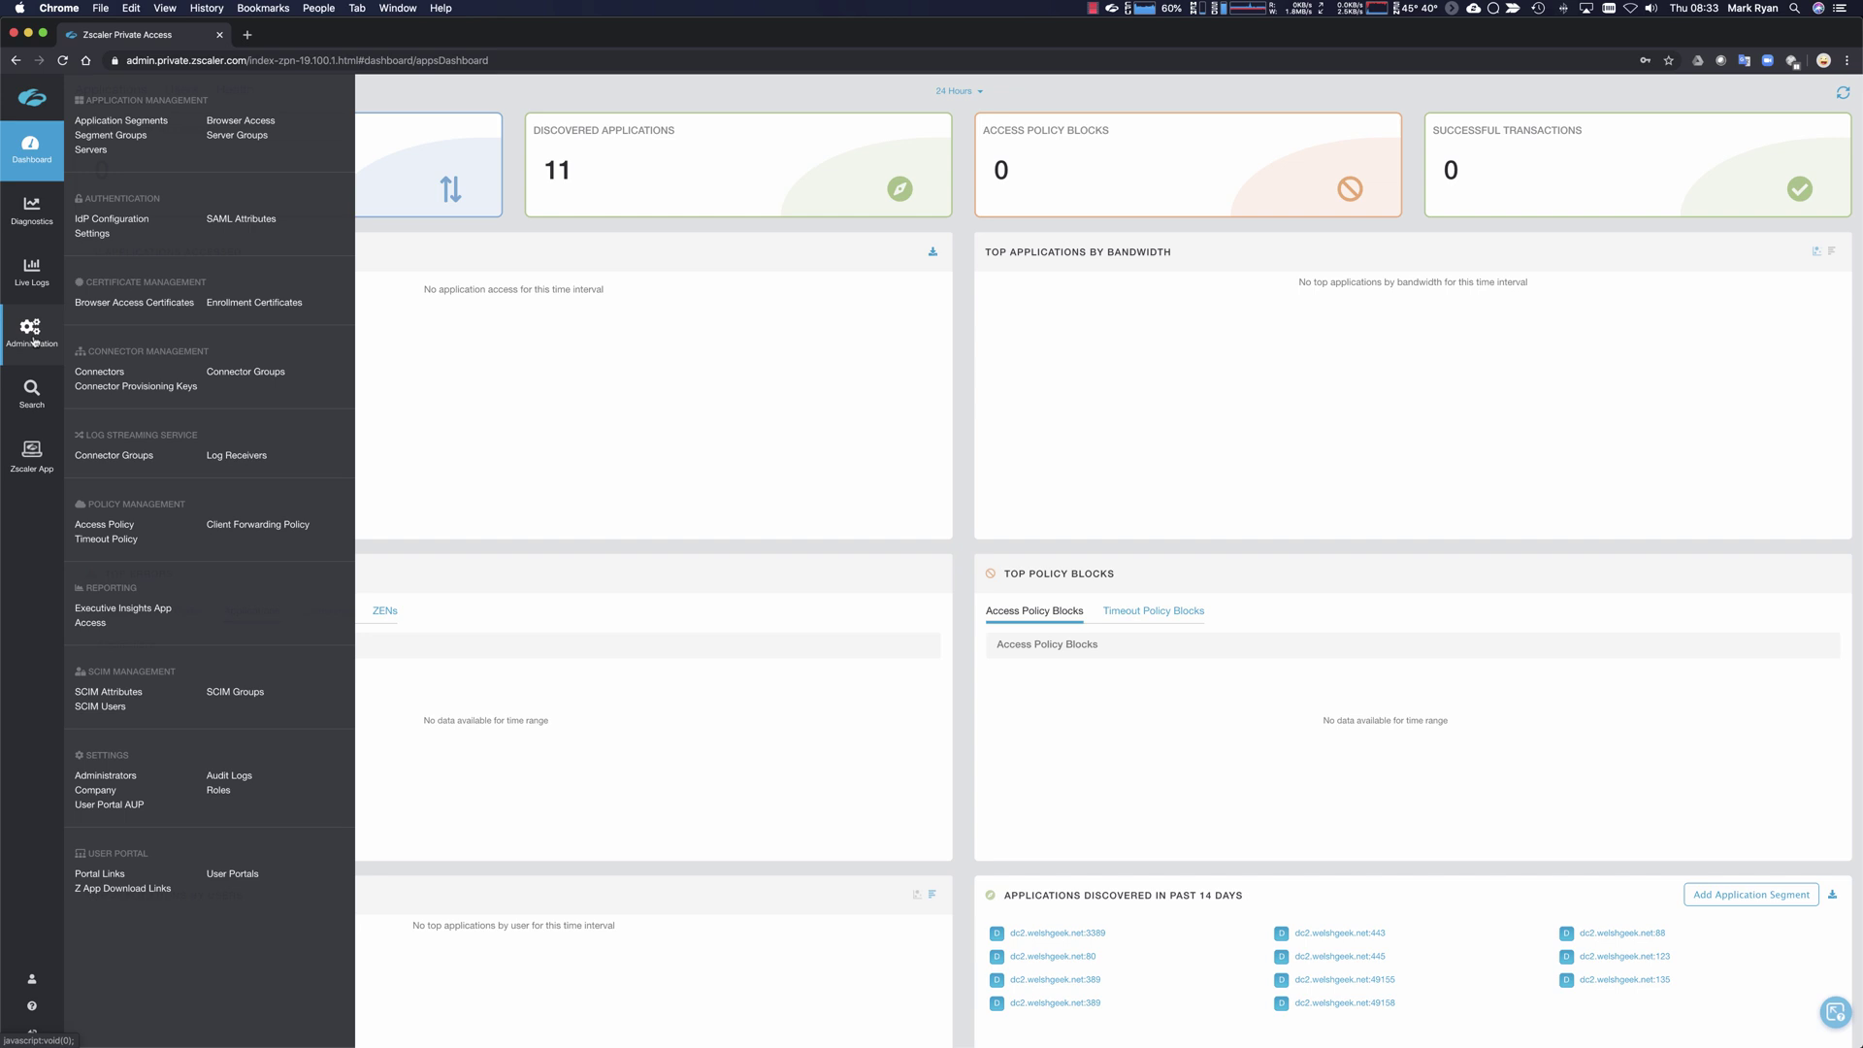
# Open IdP Configuration and expand the ADFS and ADFS-Admin identity provider rows.
pyautogui.click(145, 228)
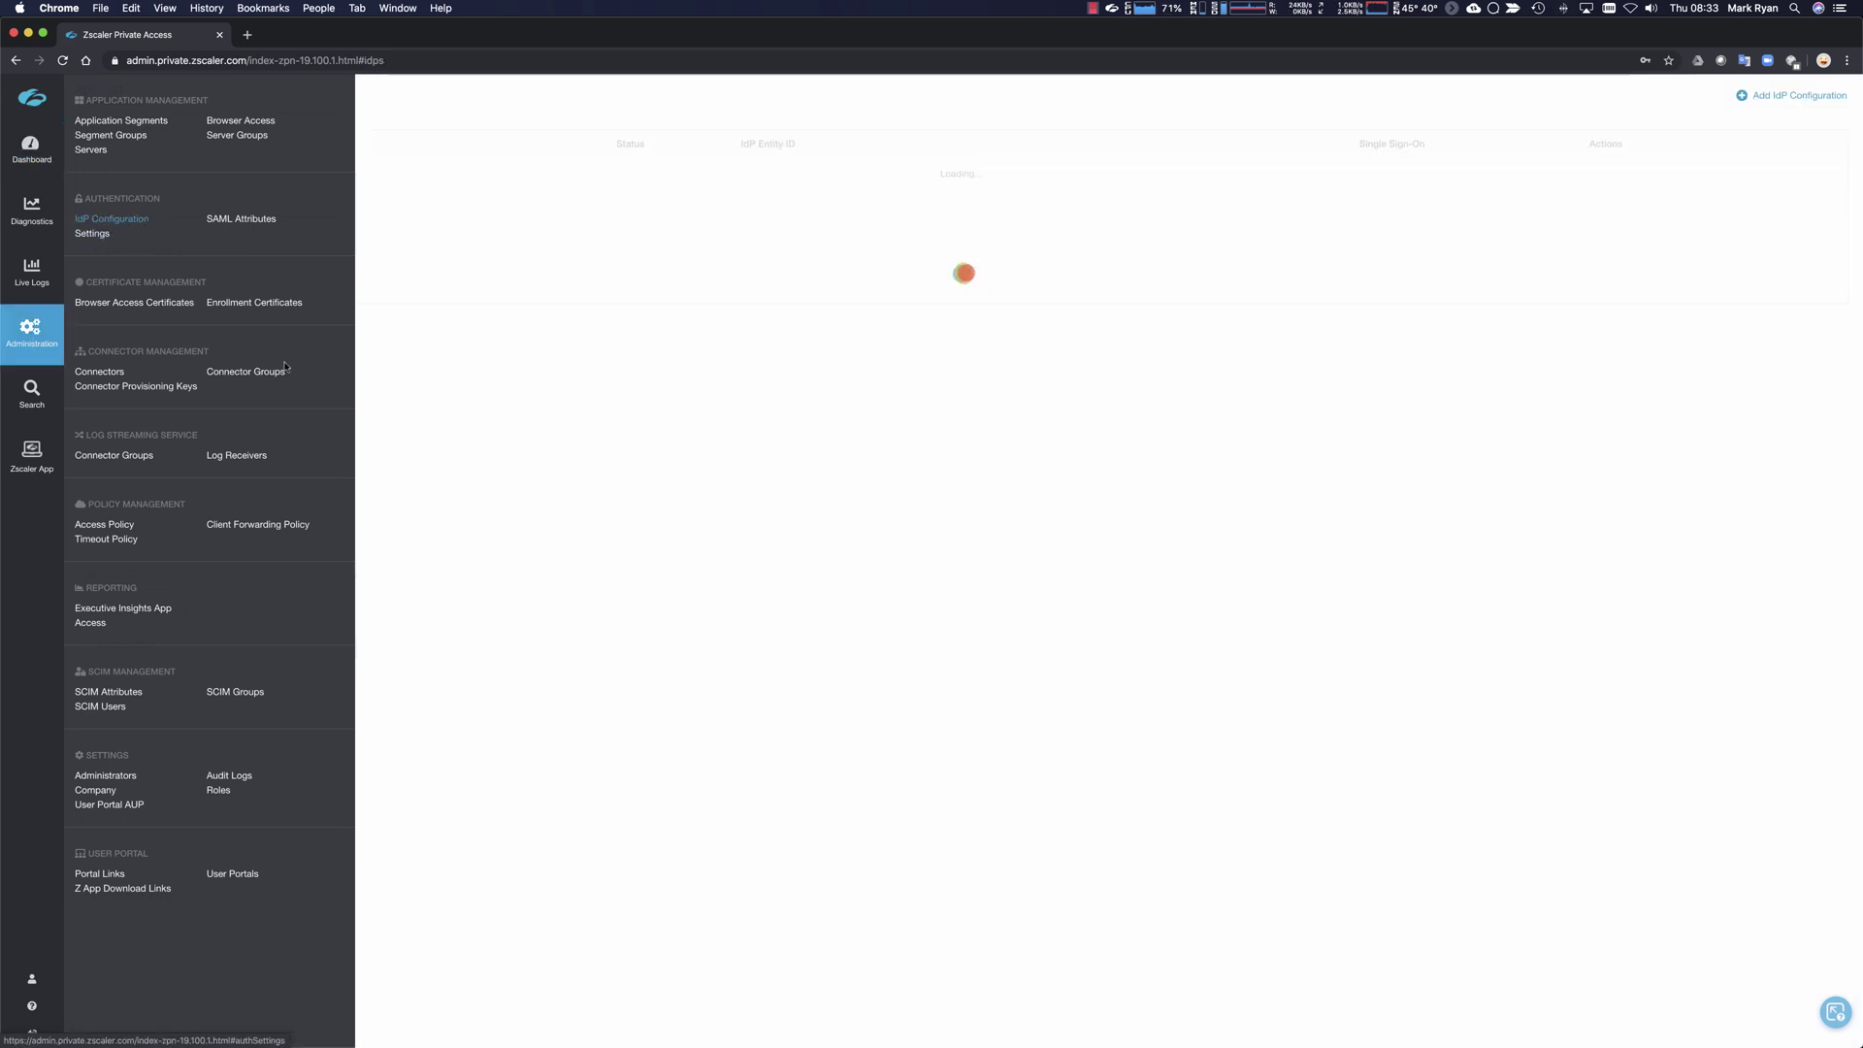
pyautogui.click(97, 181)
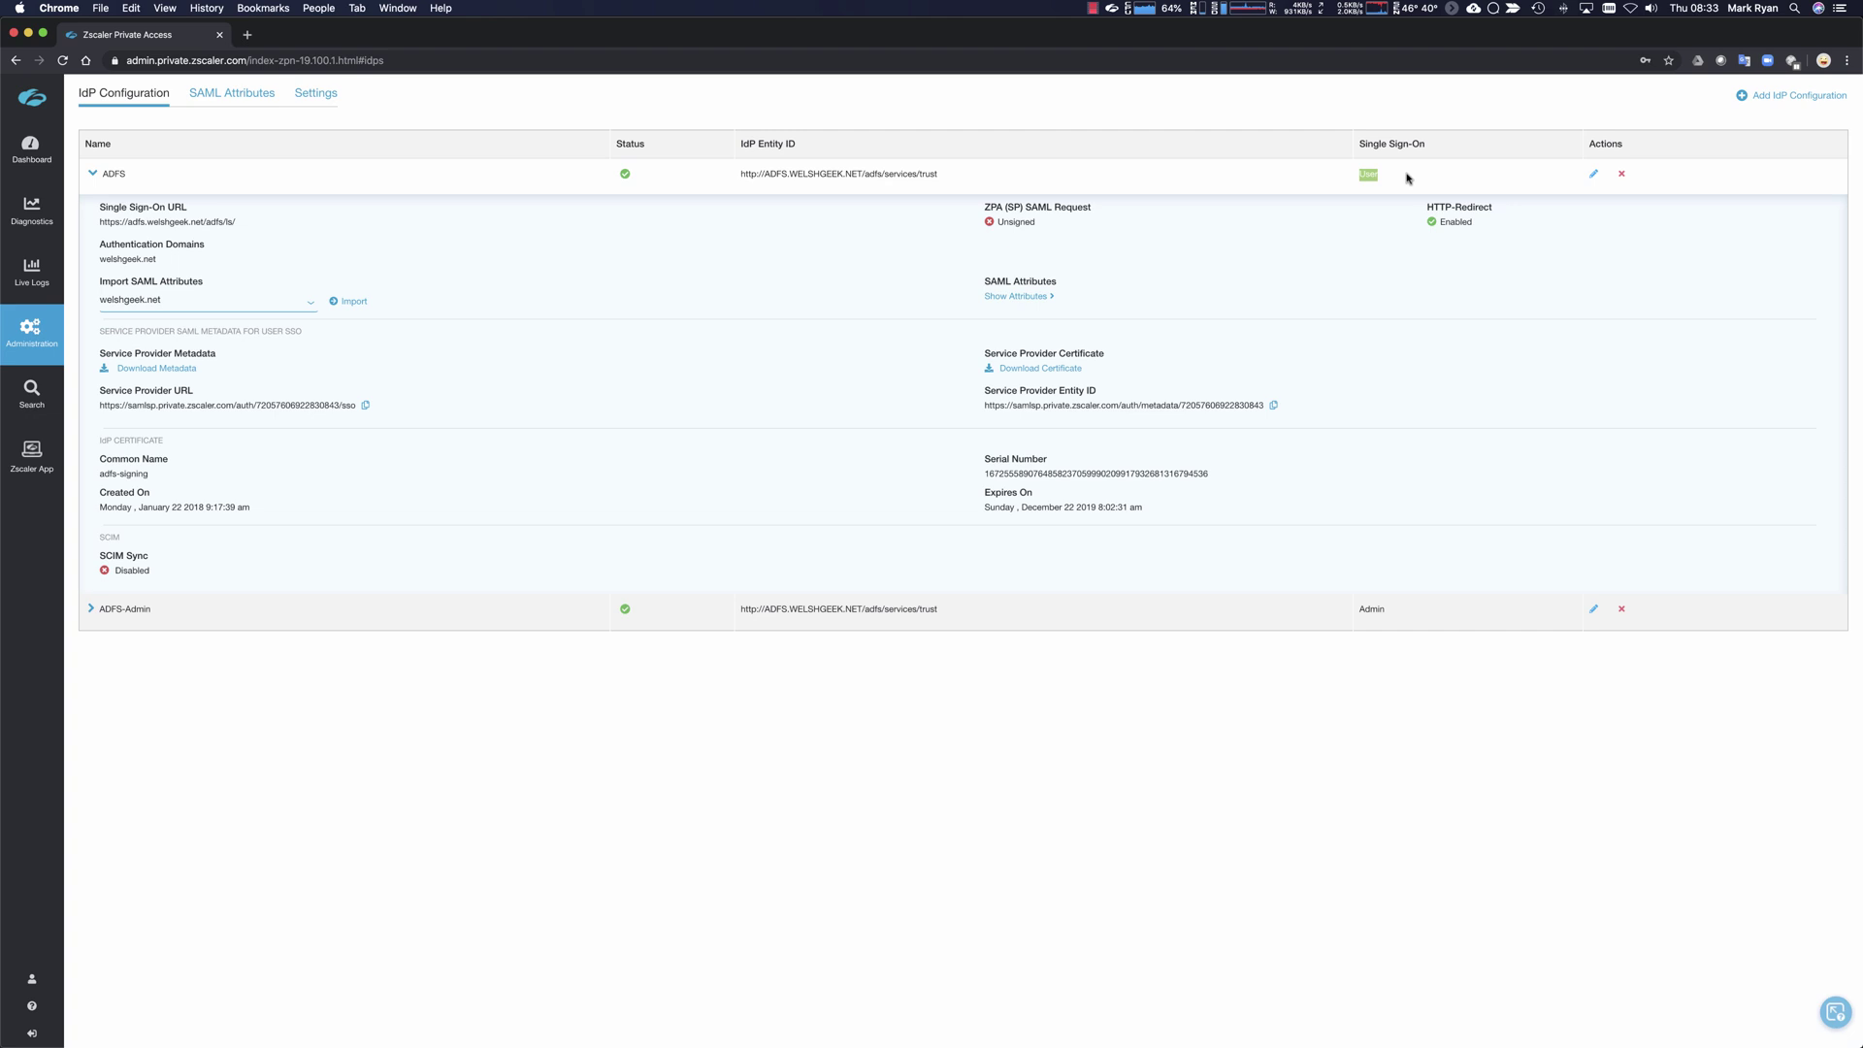
pyautogui.click(89, 608)
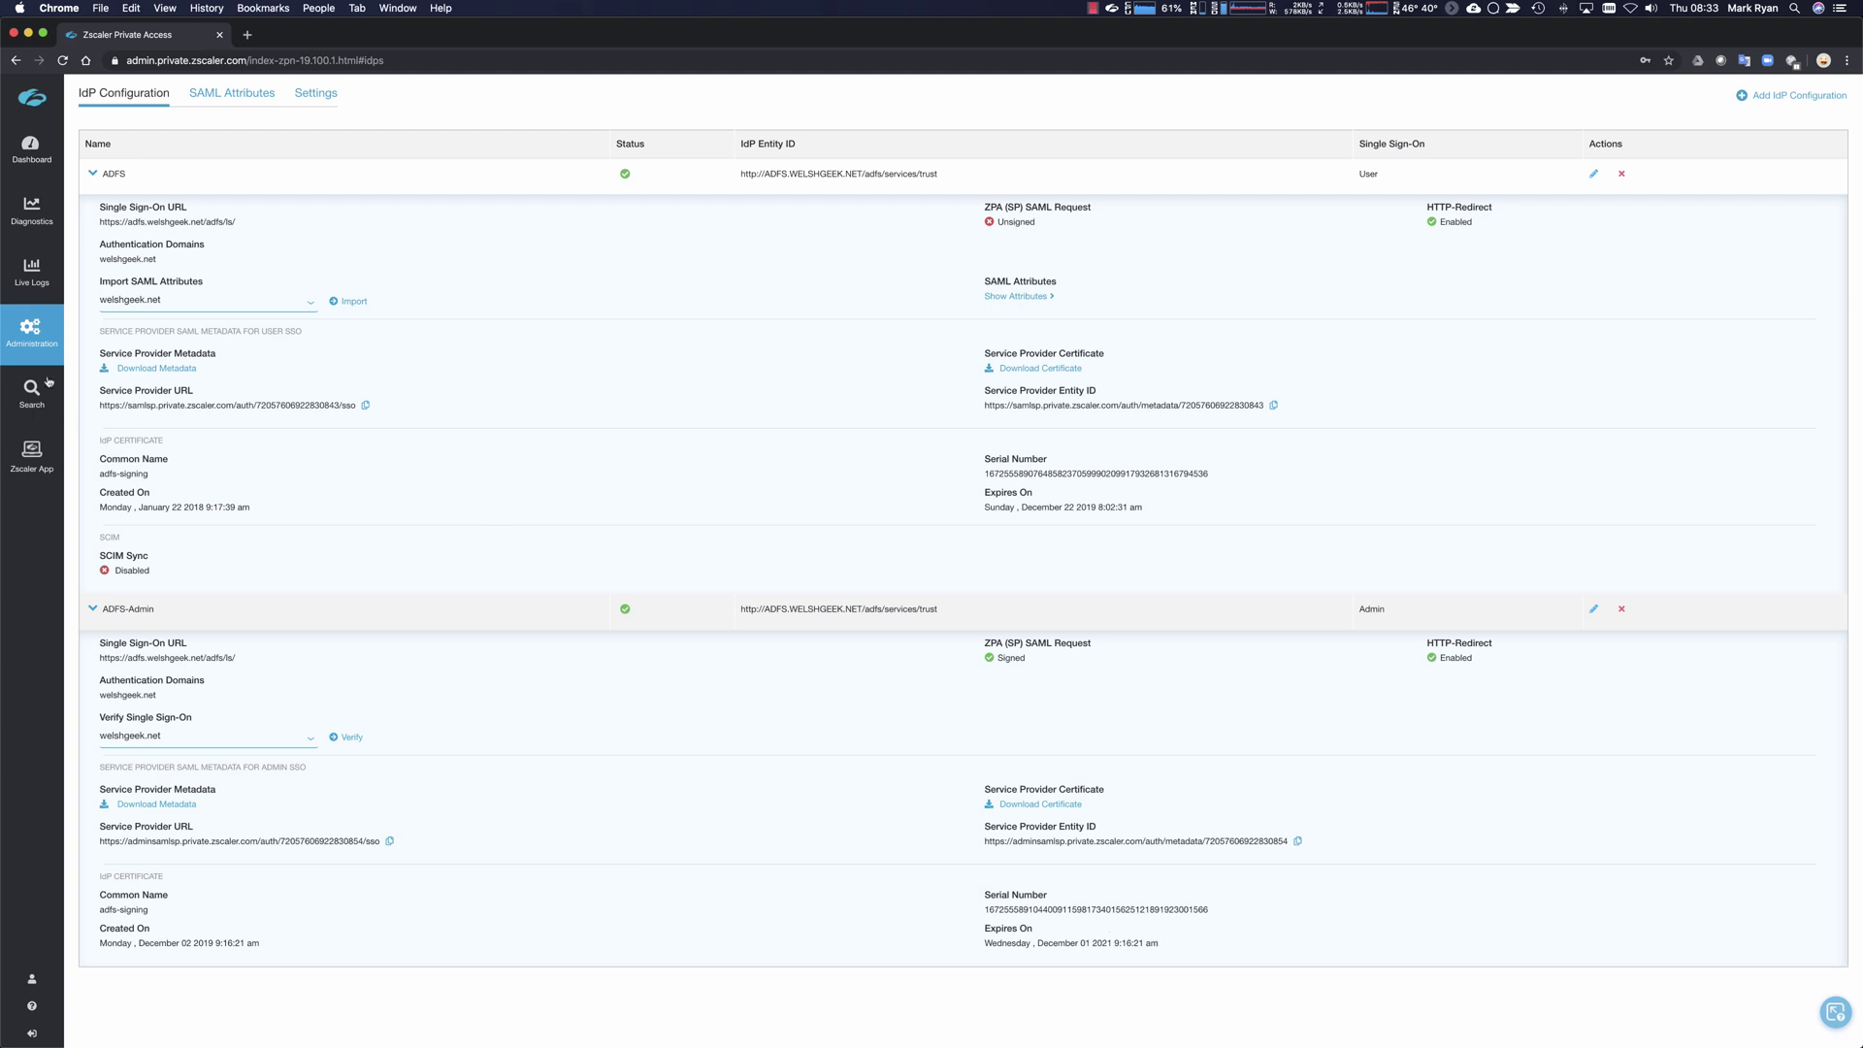
pyautogui.moveTo(49, 343)
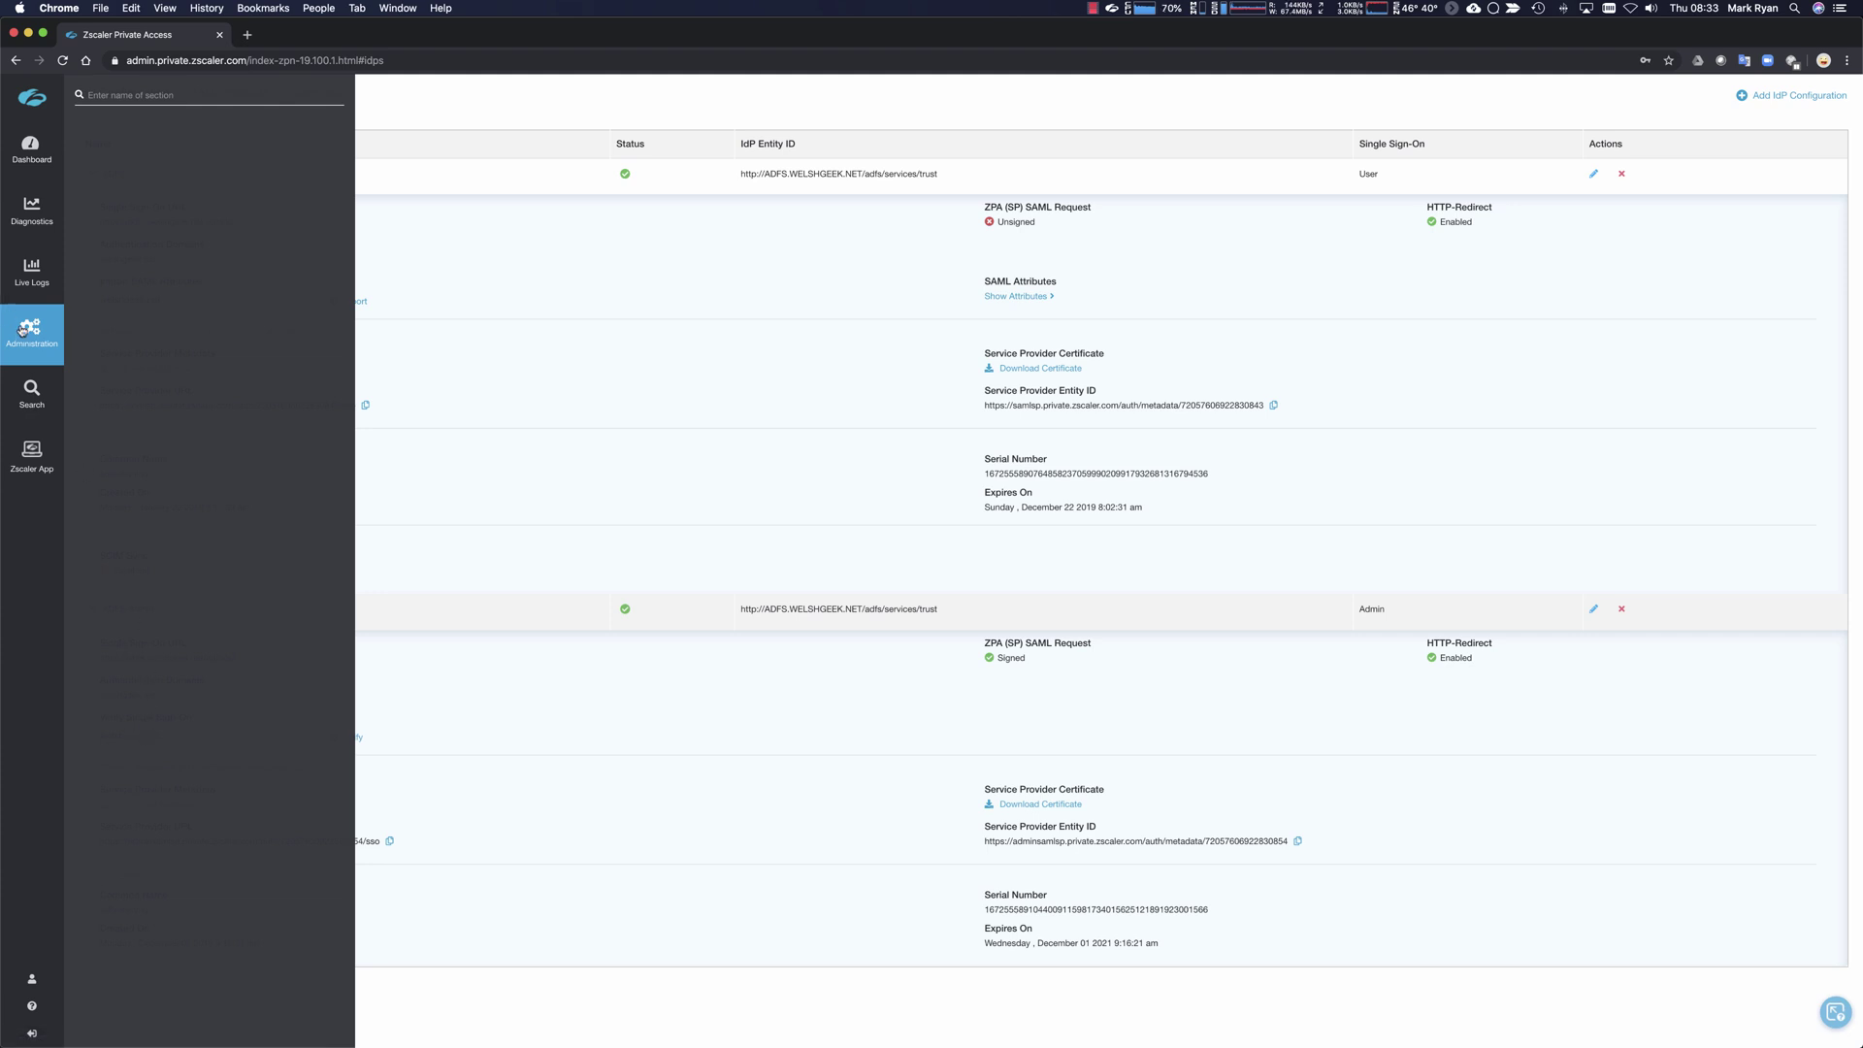
# Open the Administrators list, then switch to the remote AD FS Management window.
pyautogui.click(130, 778)
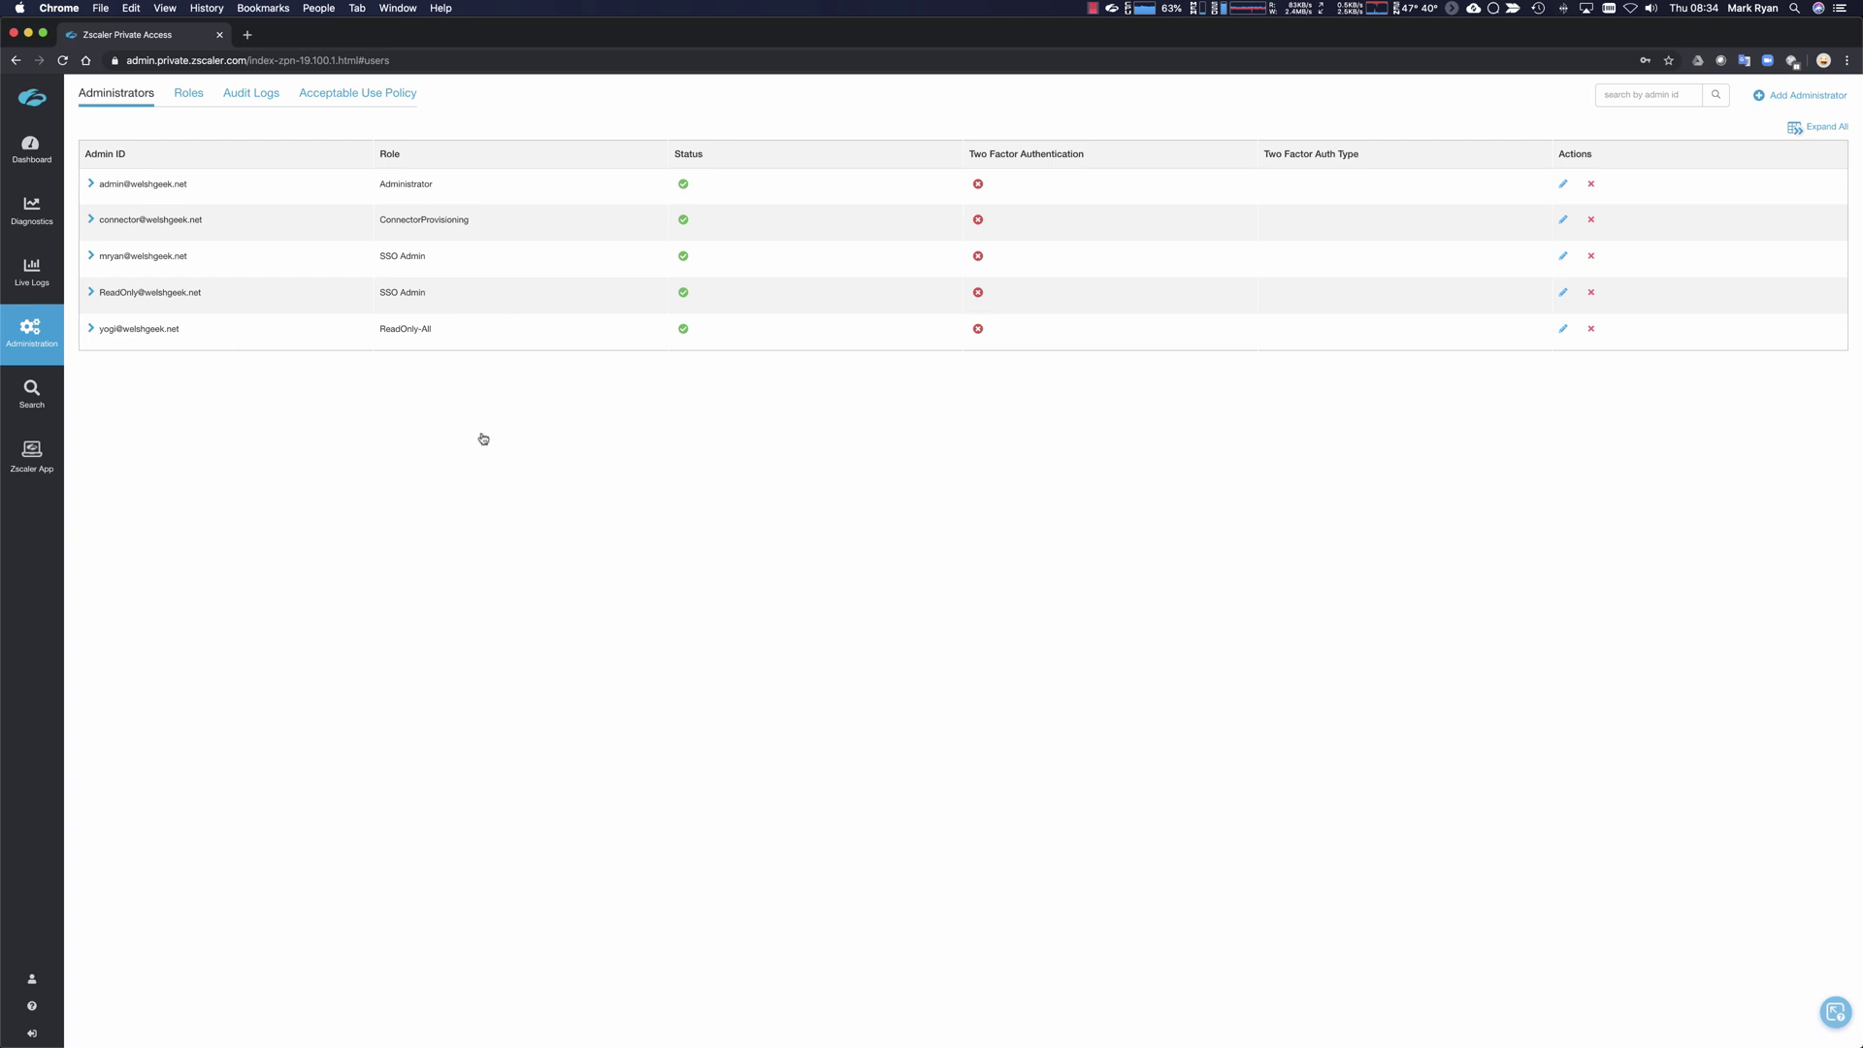
pyautogui.press('super+Tab')
pyautogui.press('super+Tab')
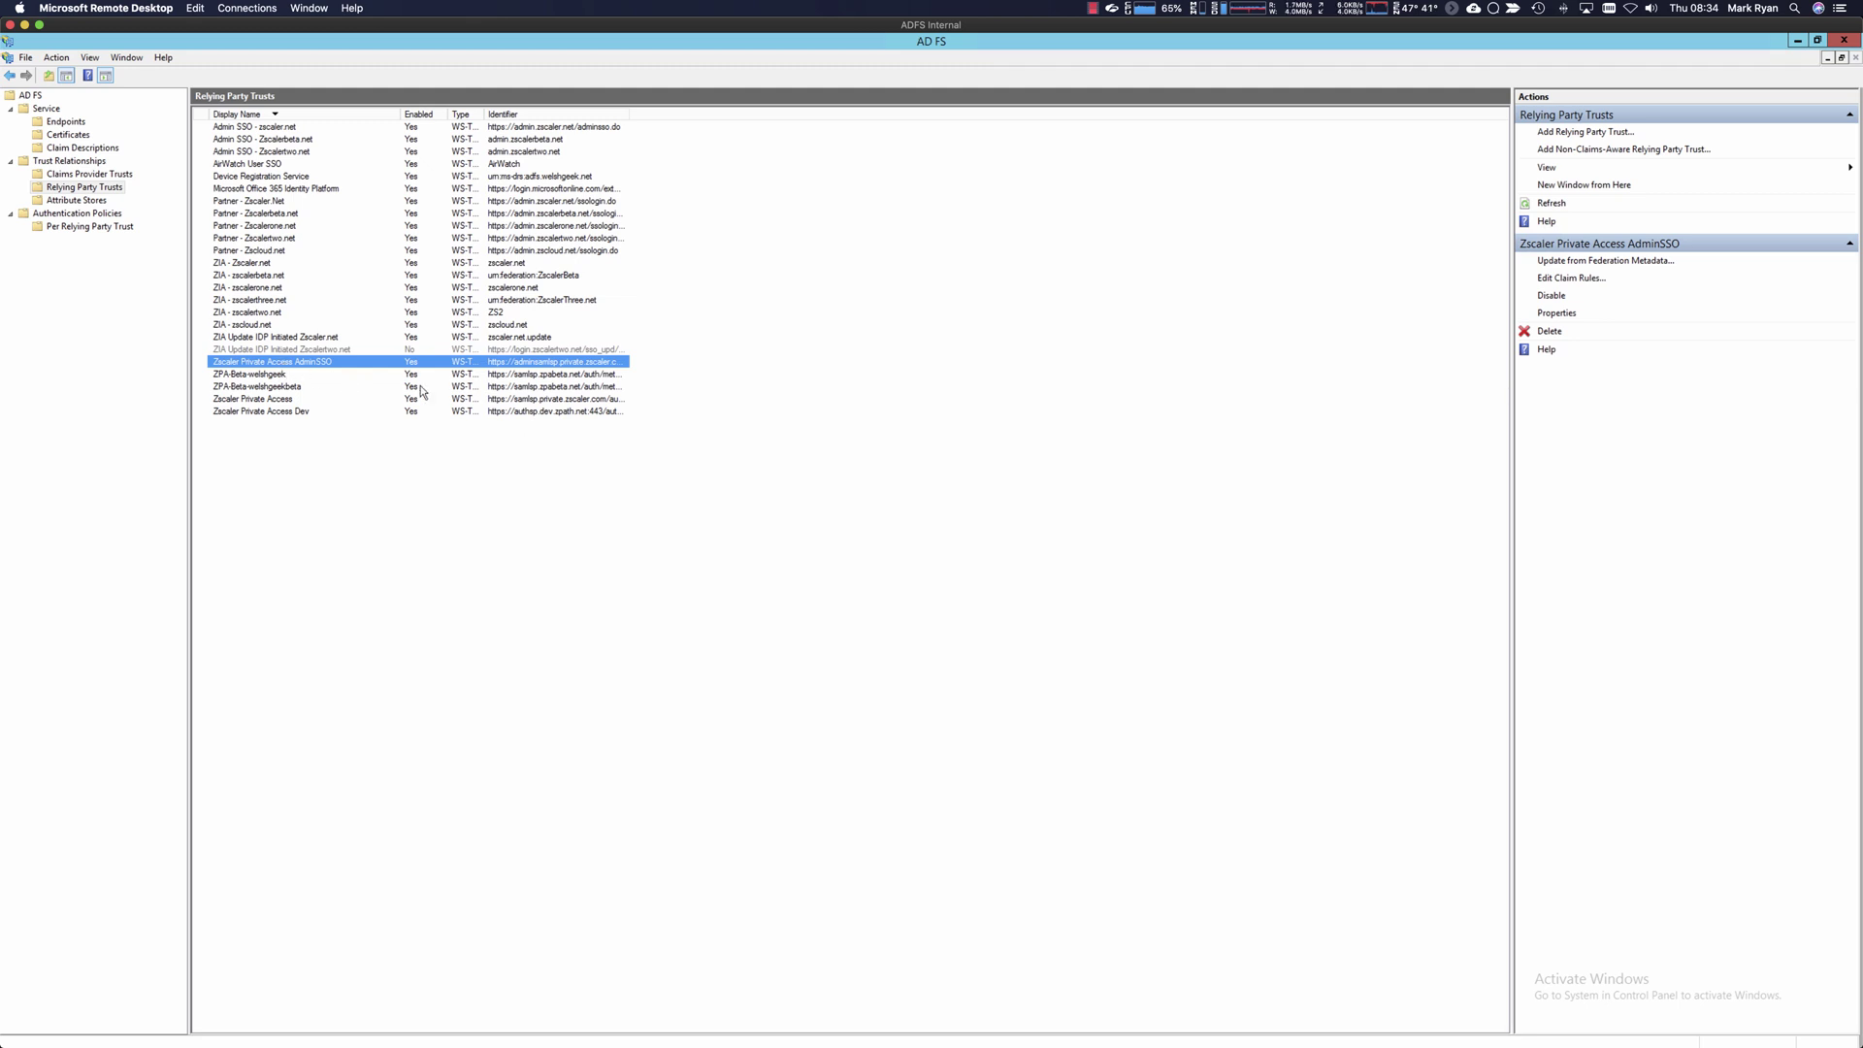
# Open the AdminSSO trust's properties and review its identifiers, including ZPAAdmin and the metadata URL.
pyautogui.rightClick(294, 365)
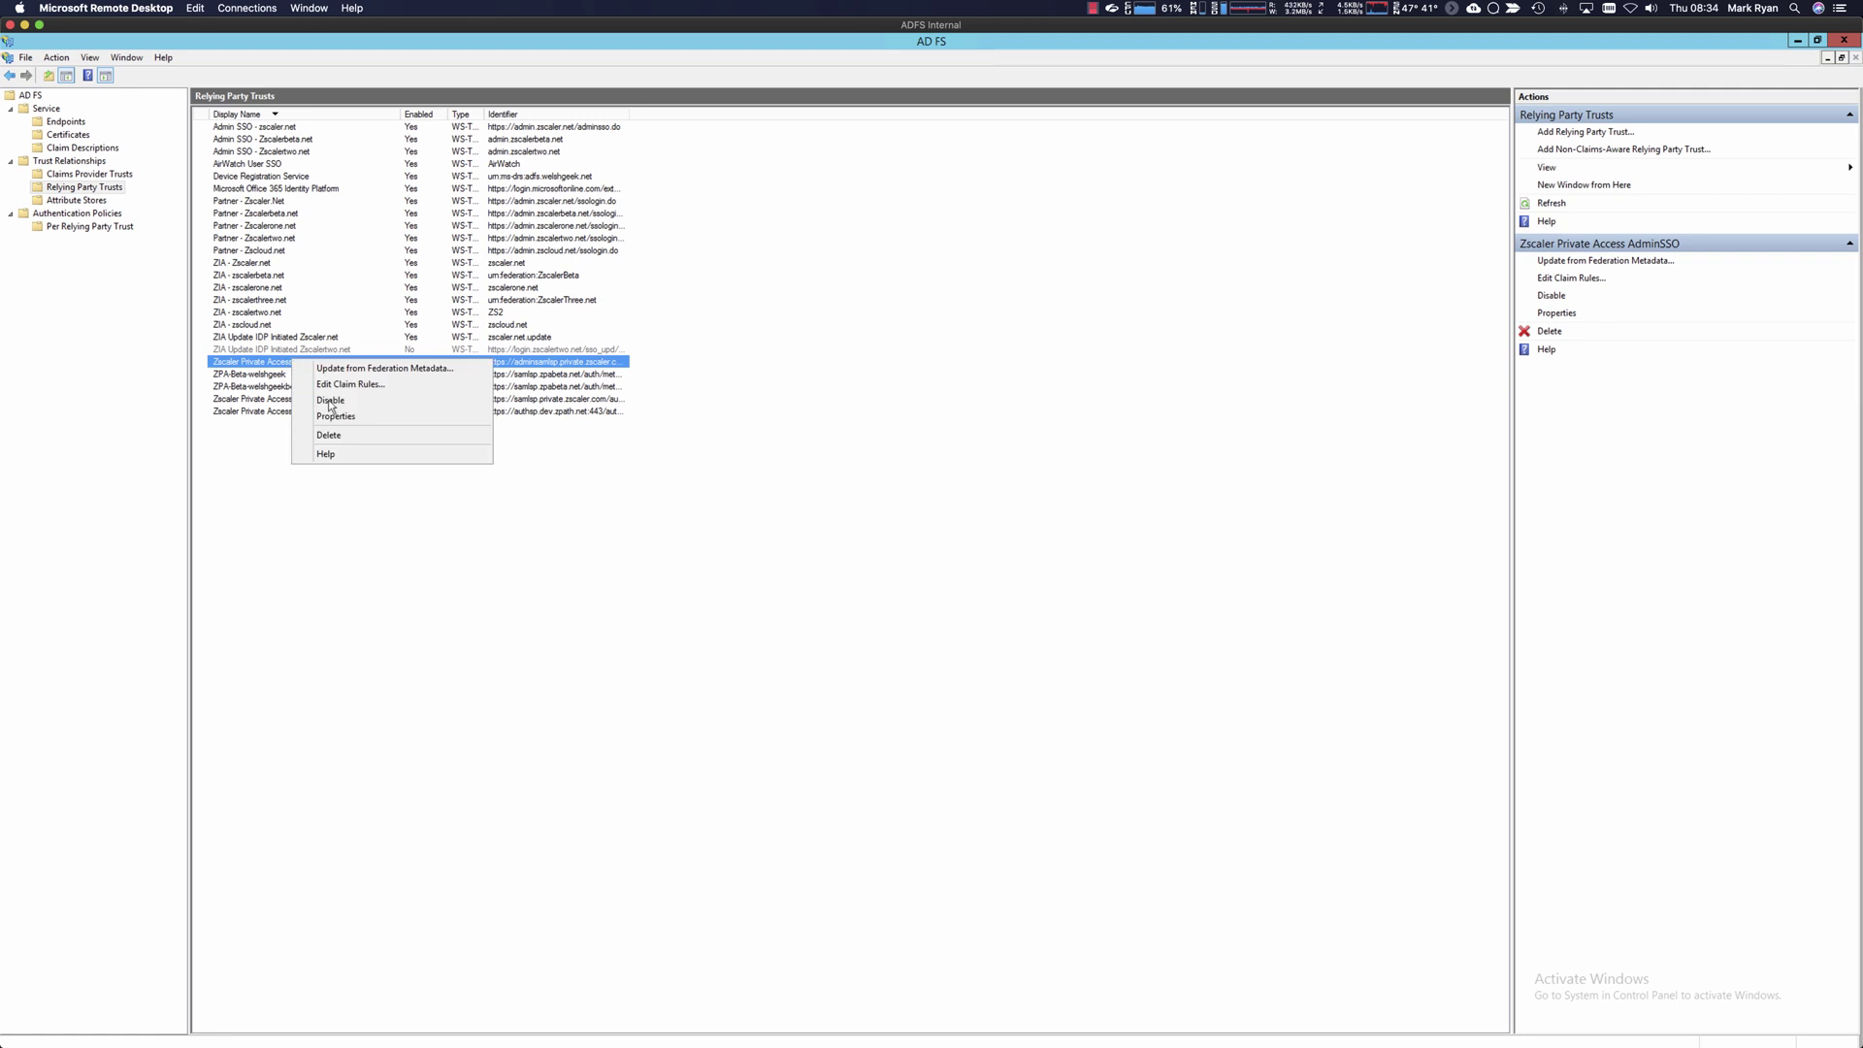
pyautogui.click(365, 416)
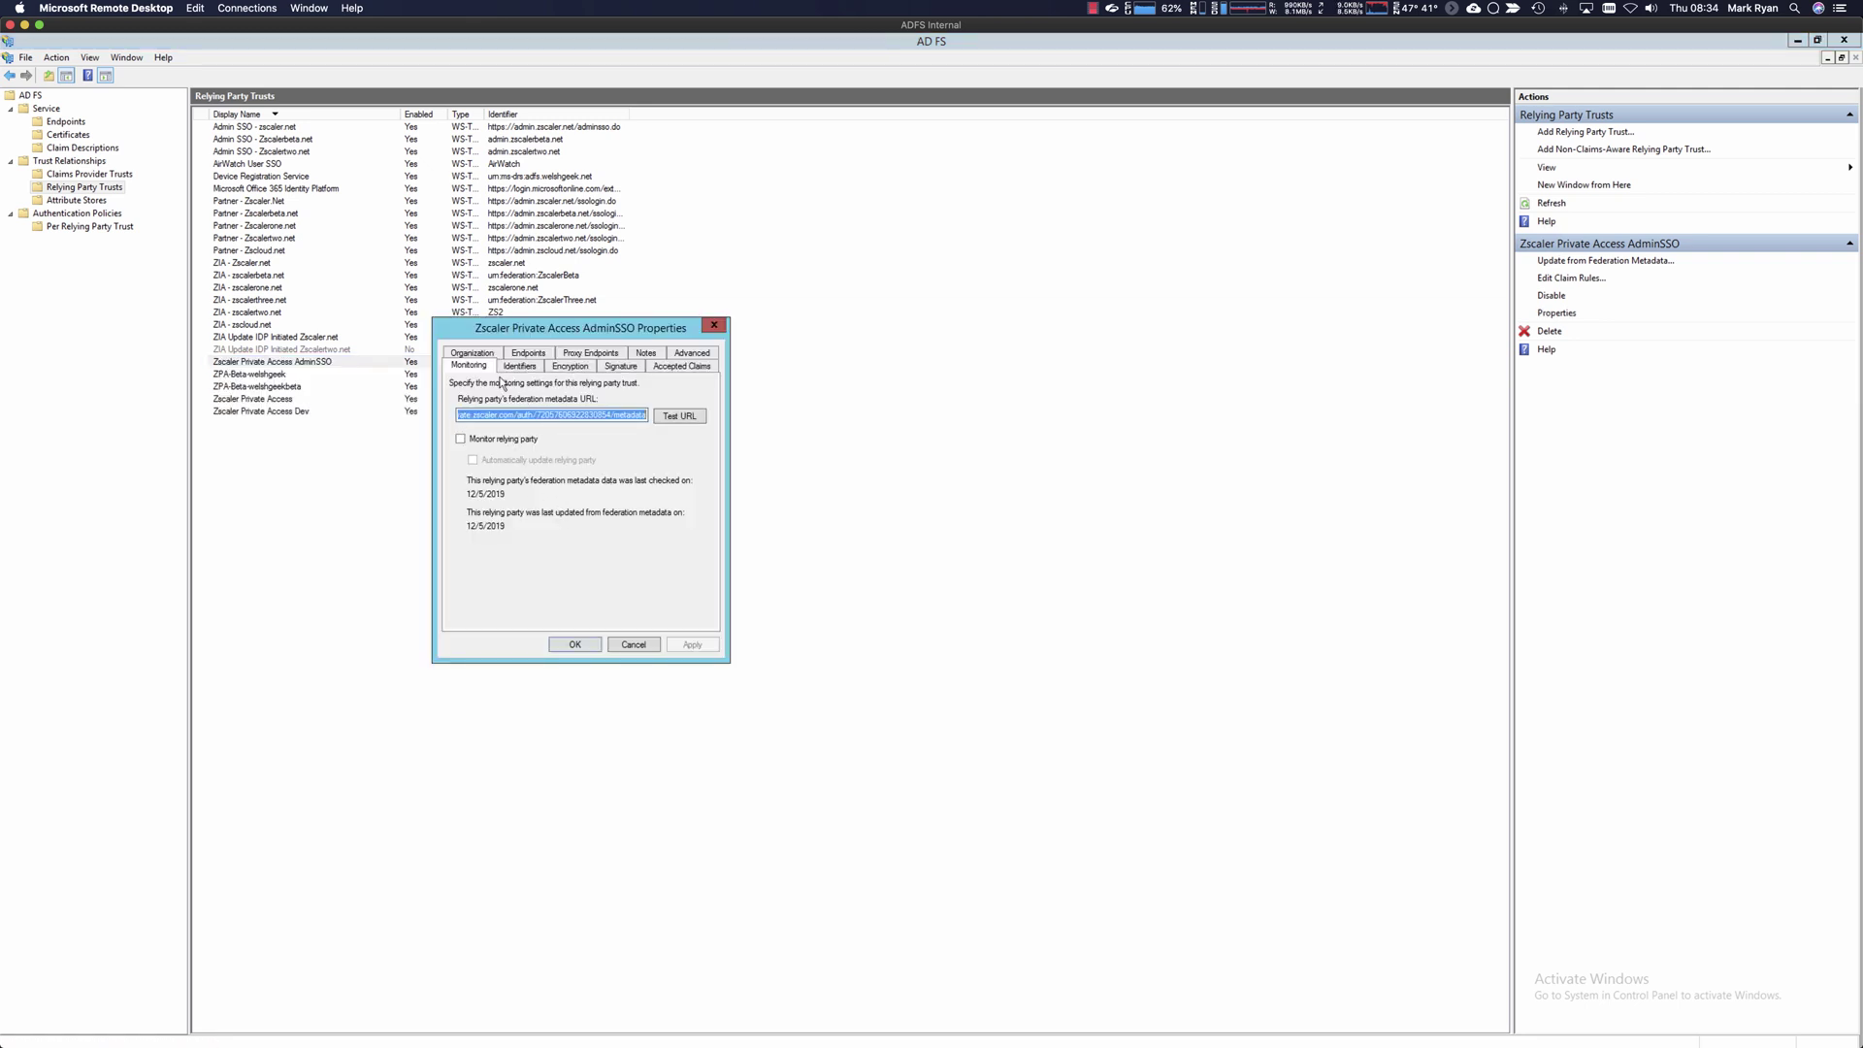
pyautogui.click(519, 367)
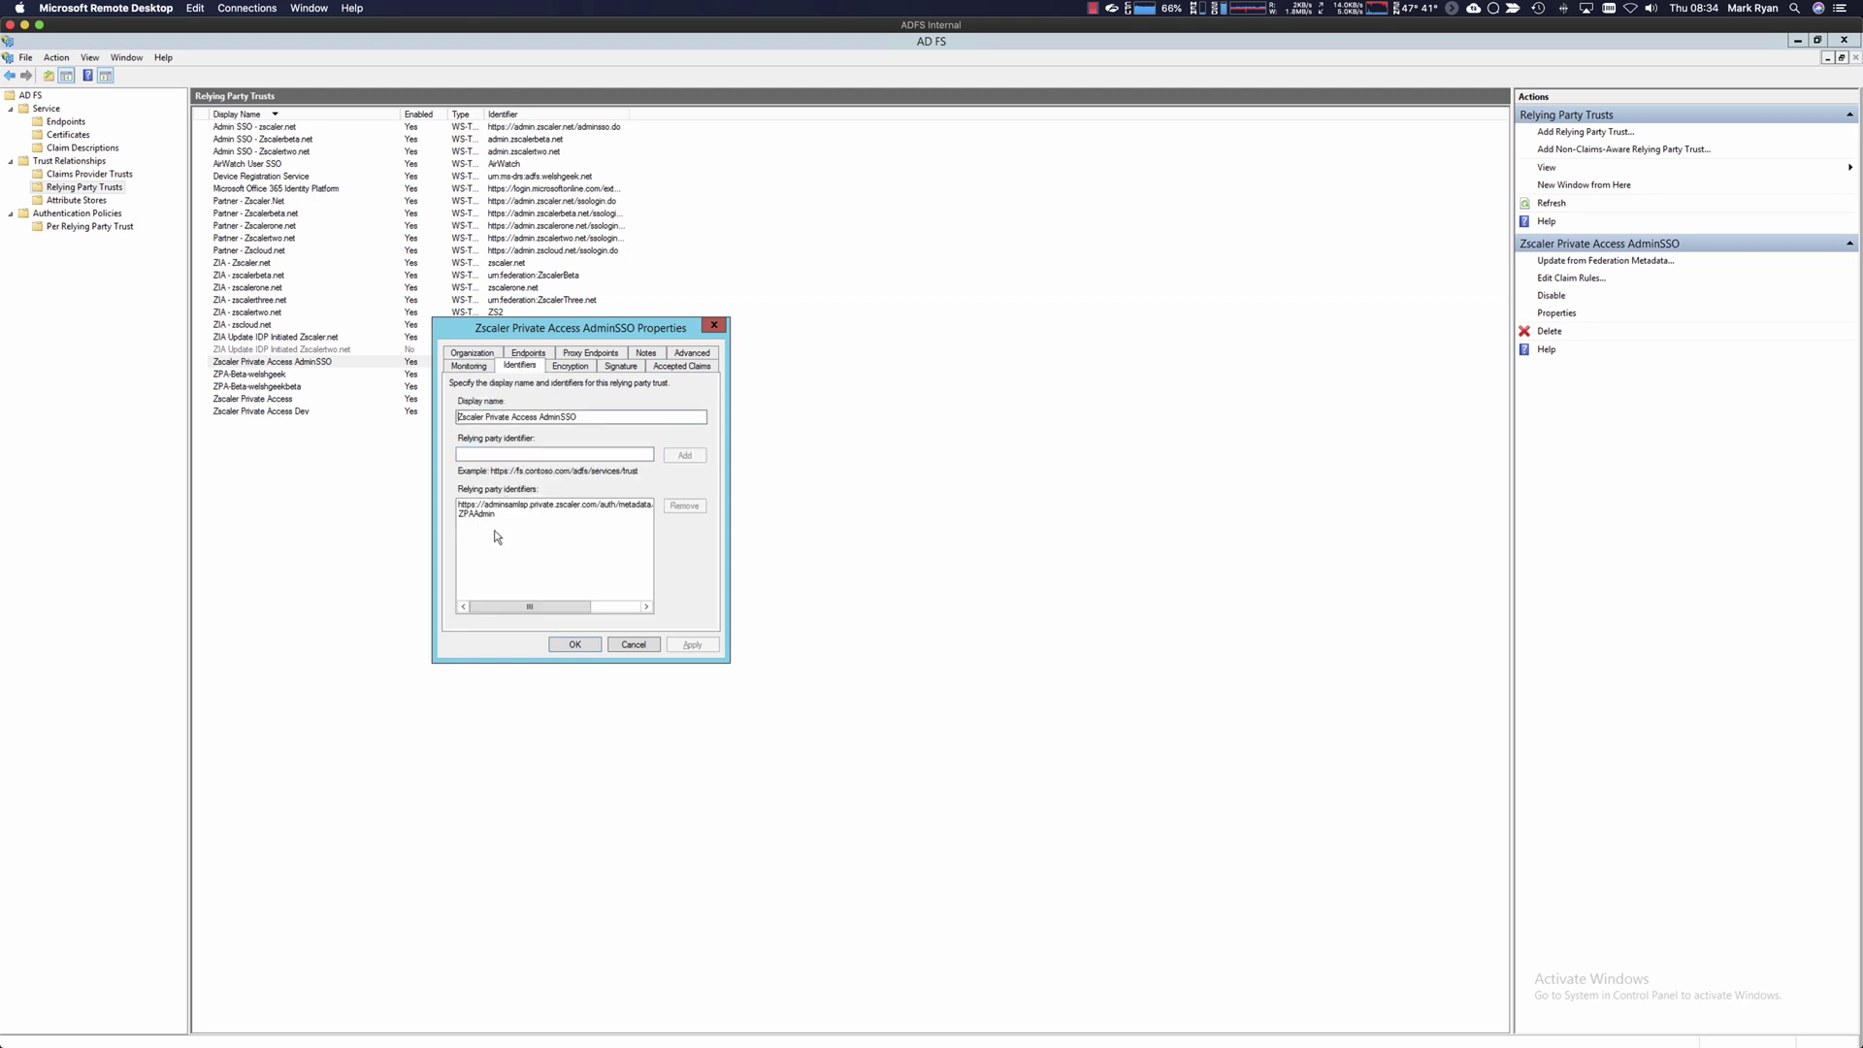
pyautogui.click(471, 365)
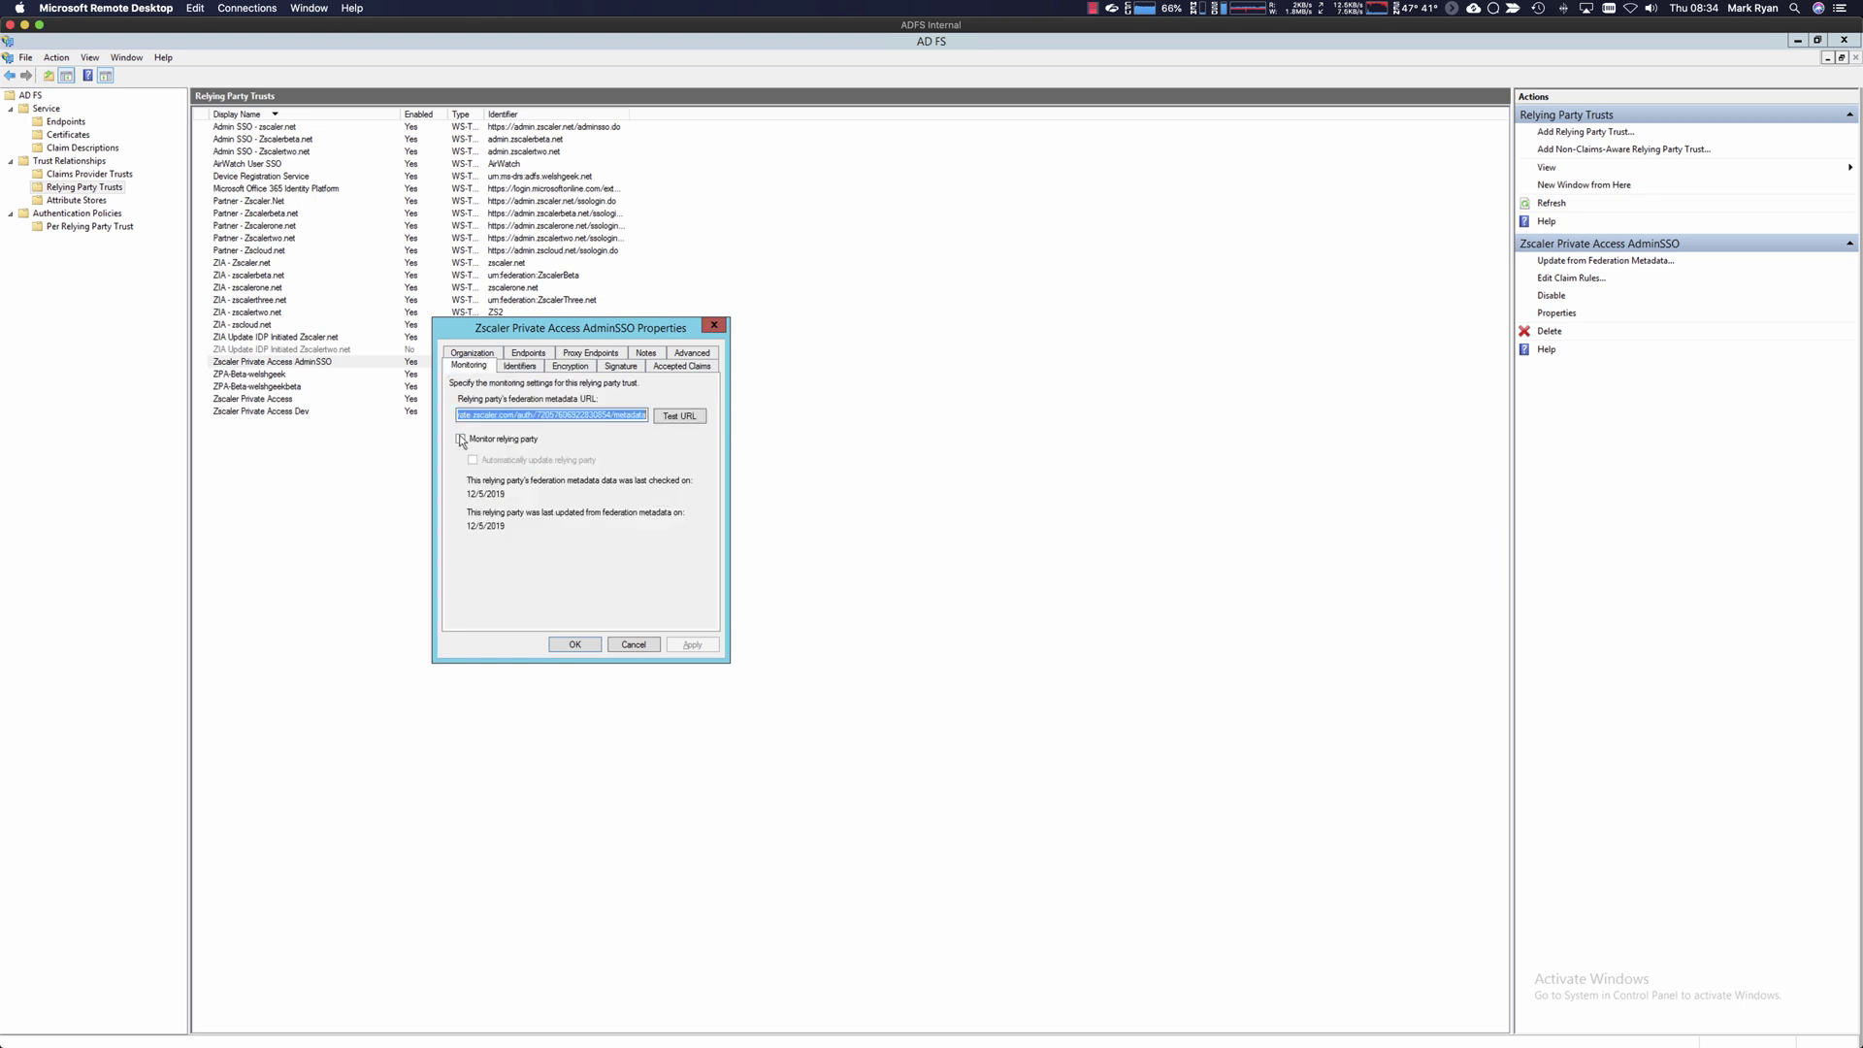
pyautogui.click(521, 367)
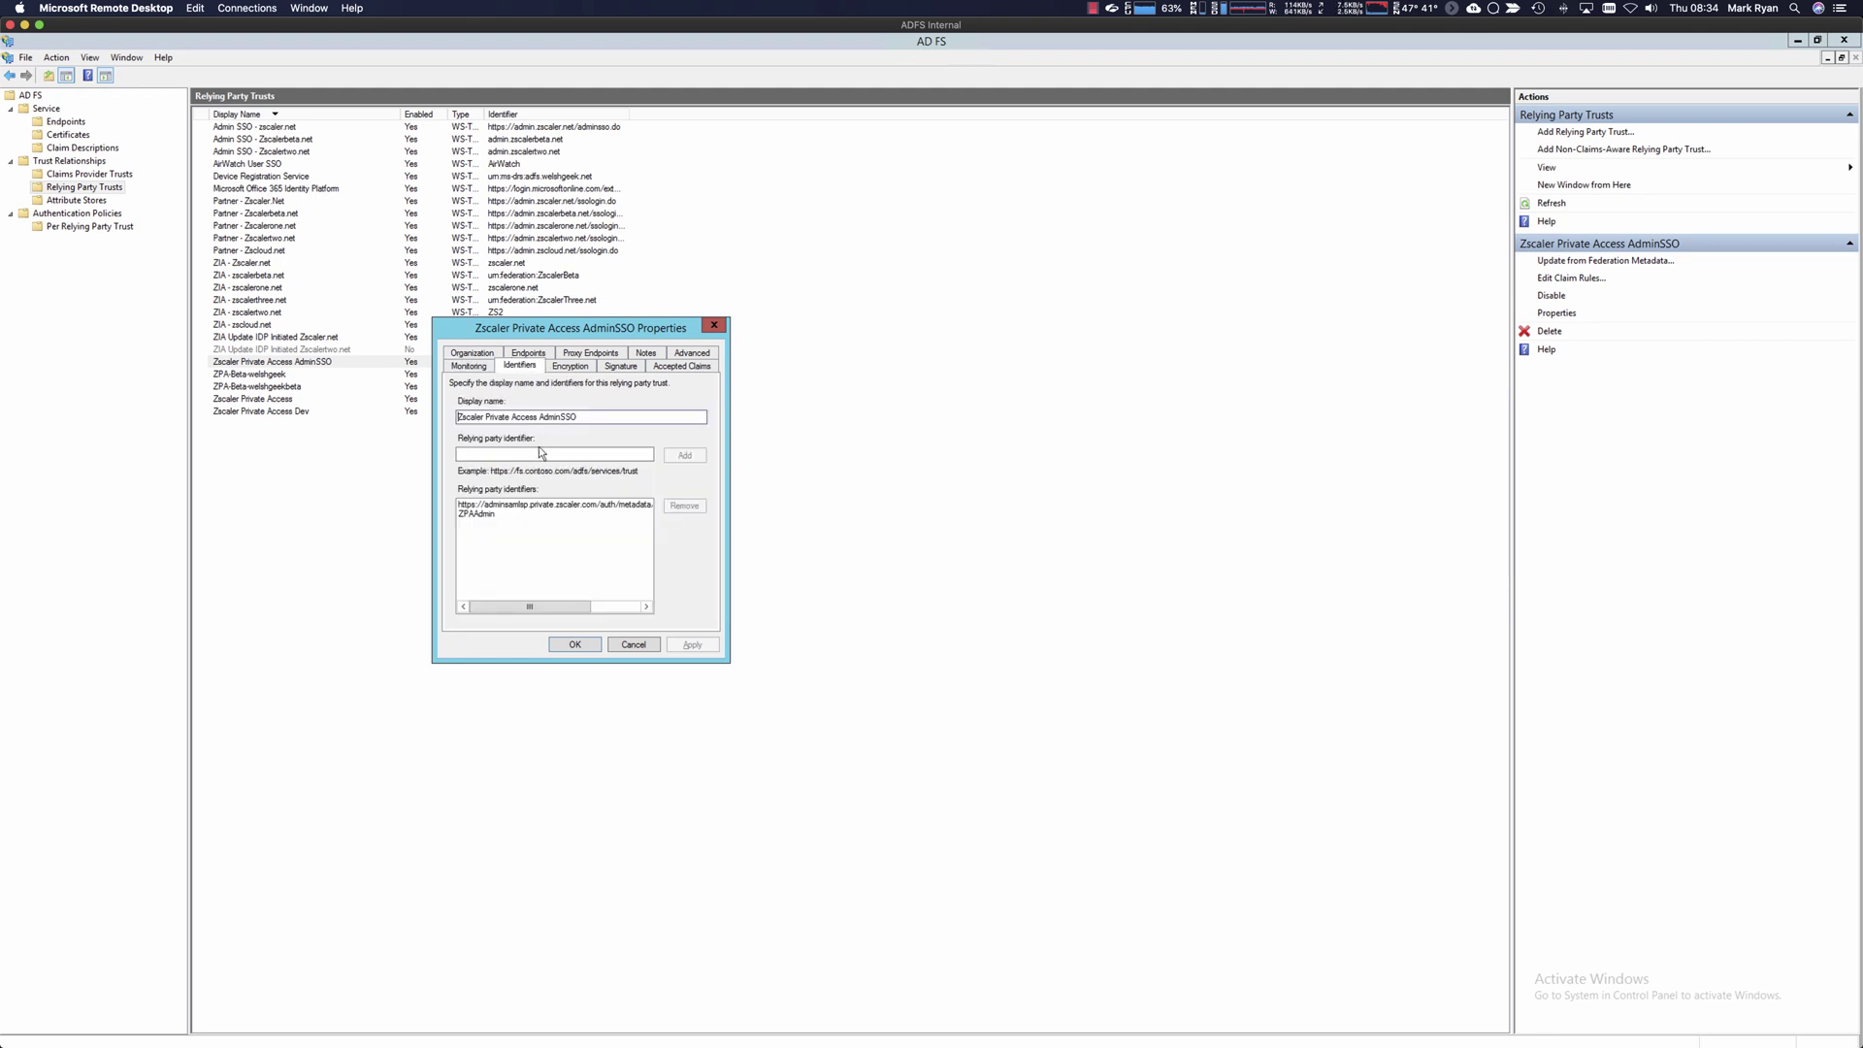
pyautogui.click(515, 512)
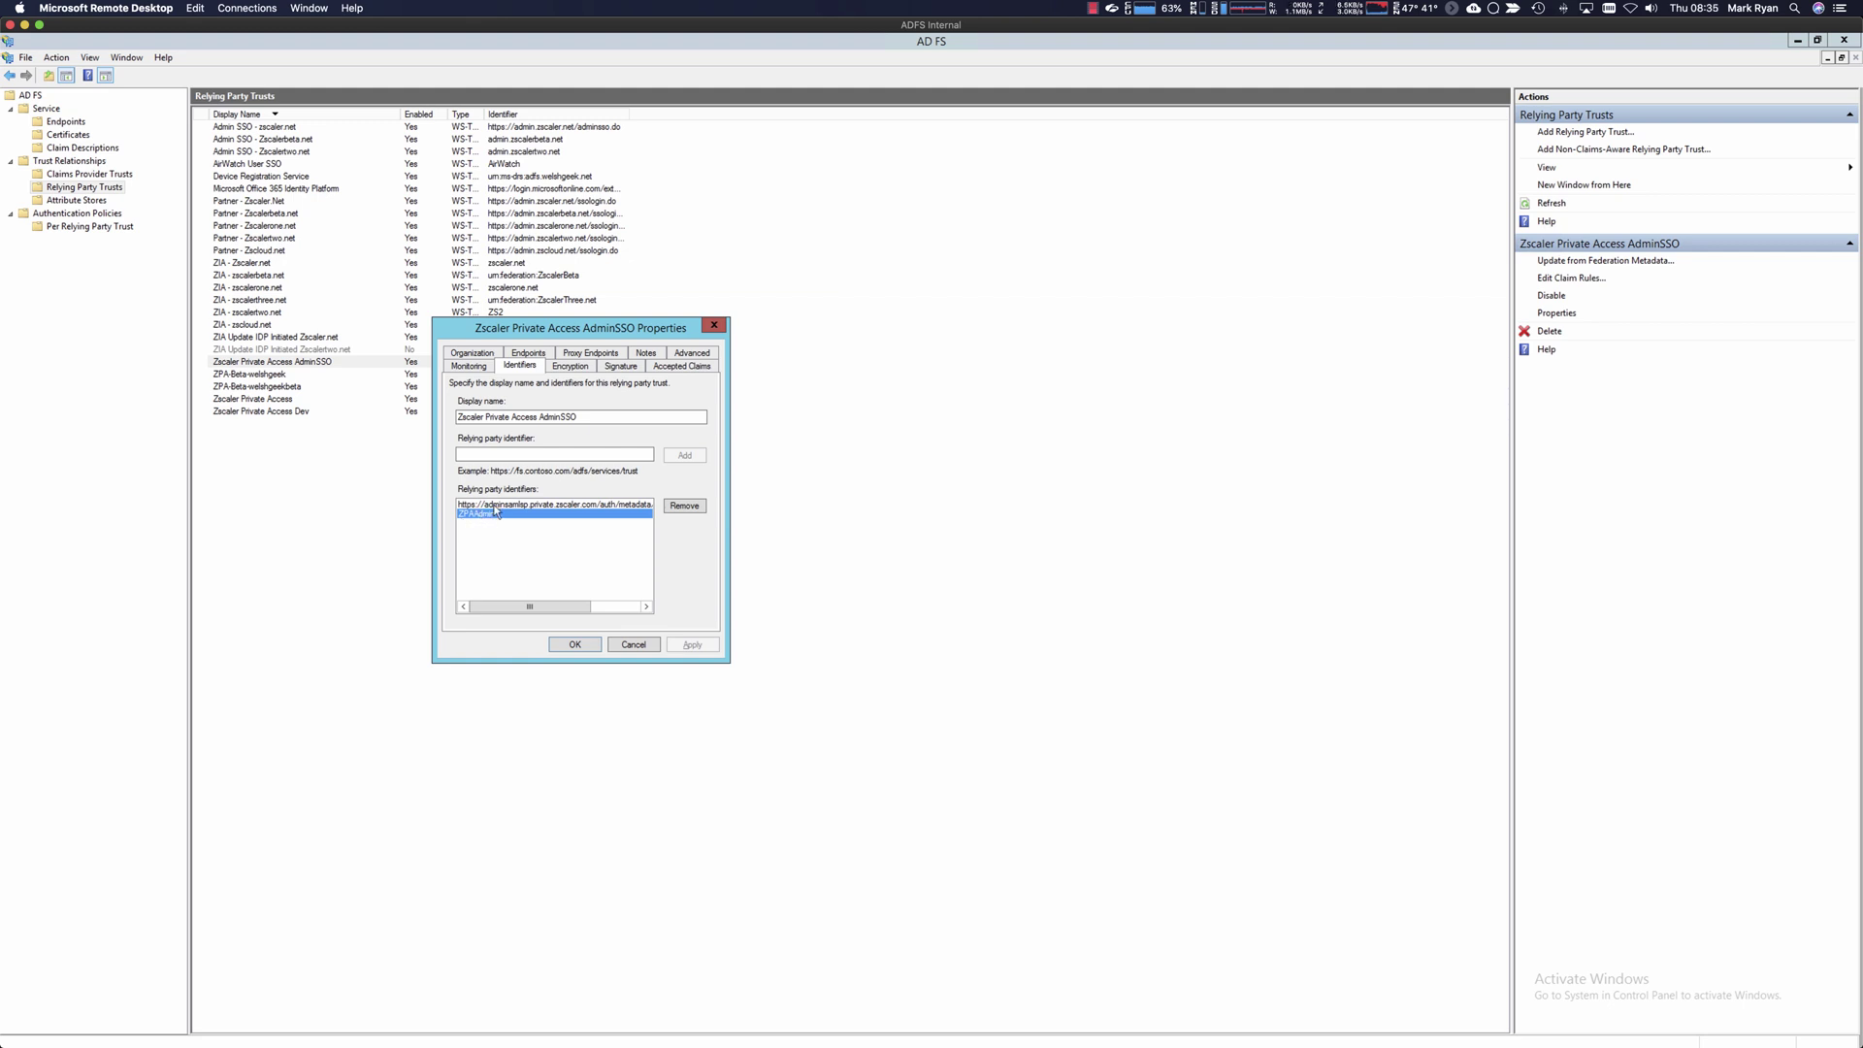
pyautogui.click(594, 506)
pyautogui.moveTo(560, 604); pyautogui.dragTo(503, 596)
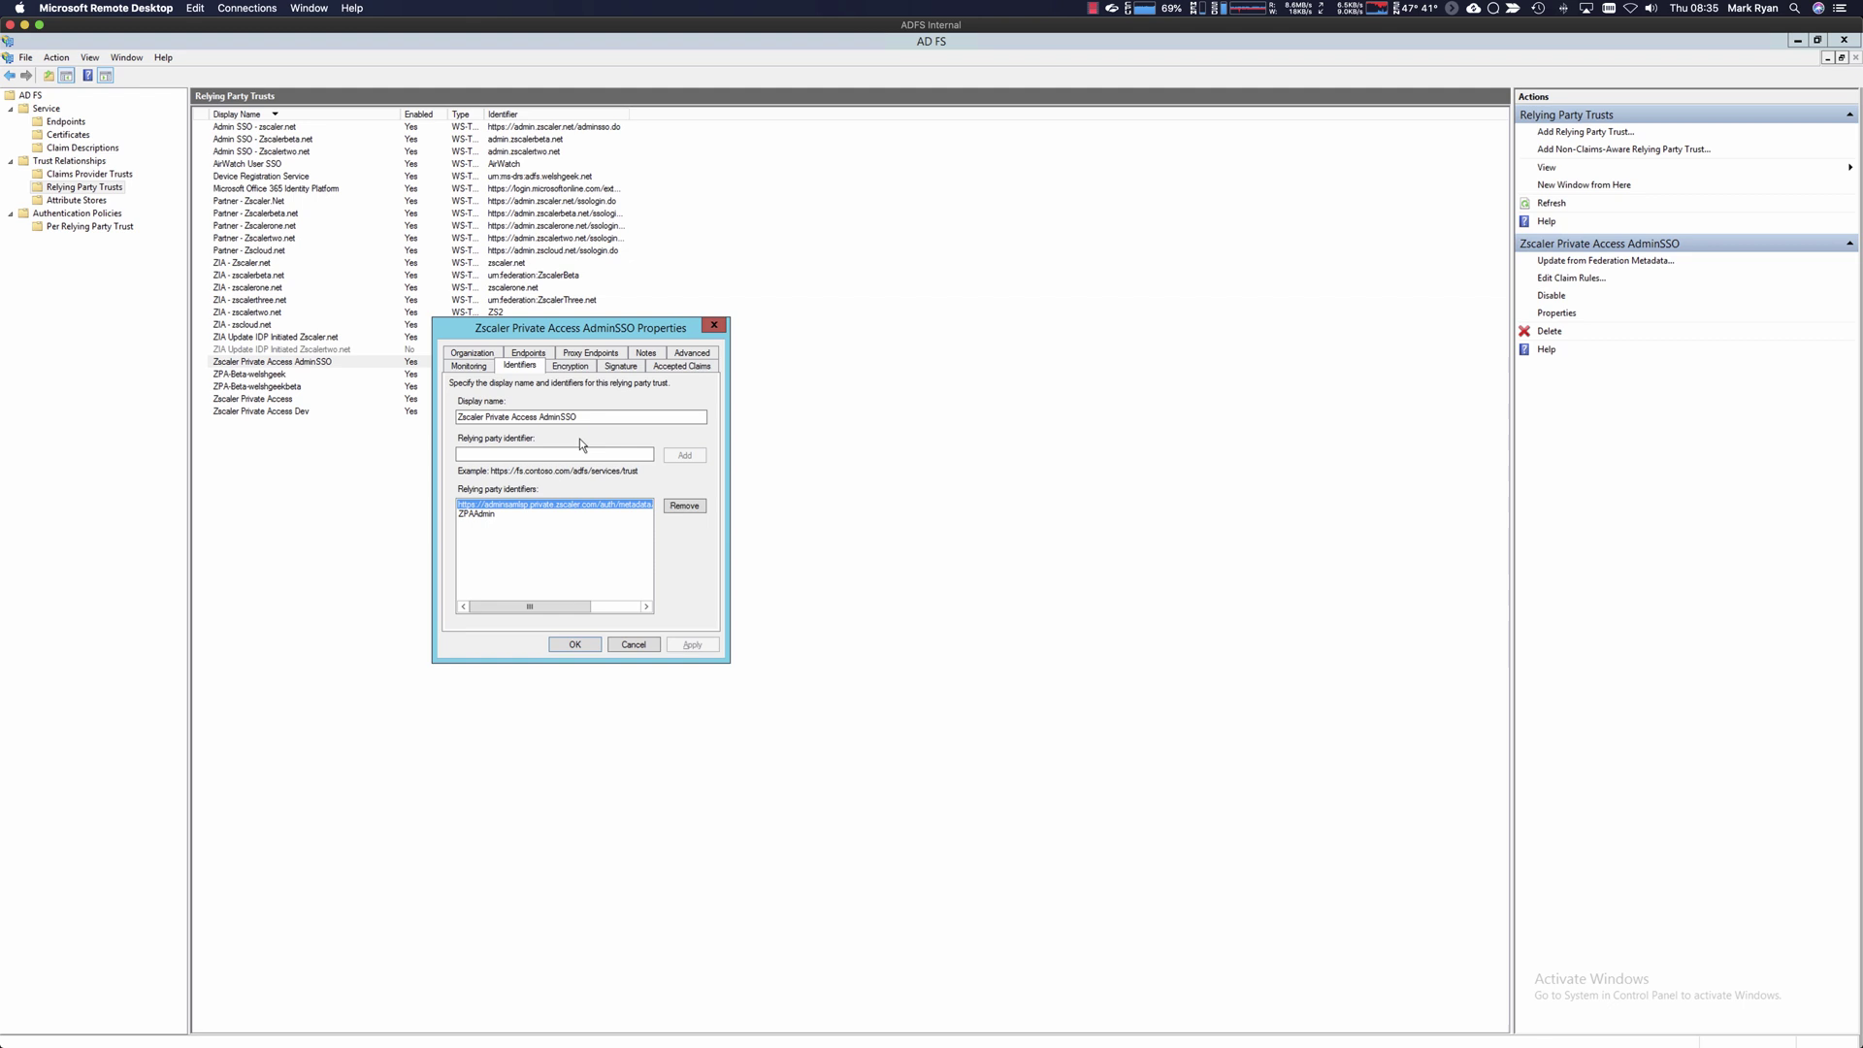
# Check the trust's SAML assertion consumer endpoint URL, then cancel the properties dialog.
pyautogui.click(585, 355)
pyautogui.click(526, 368)
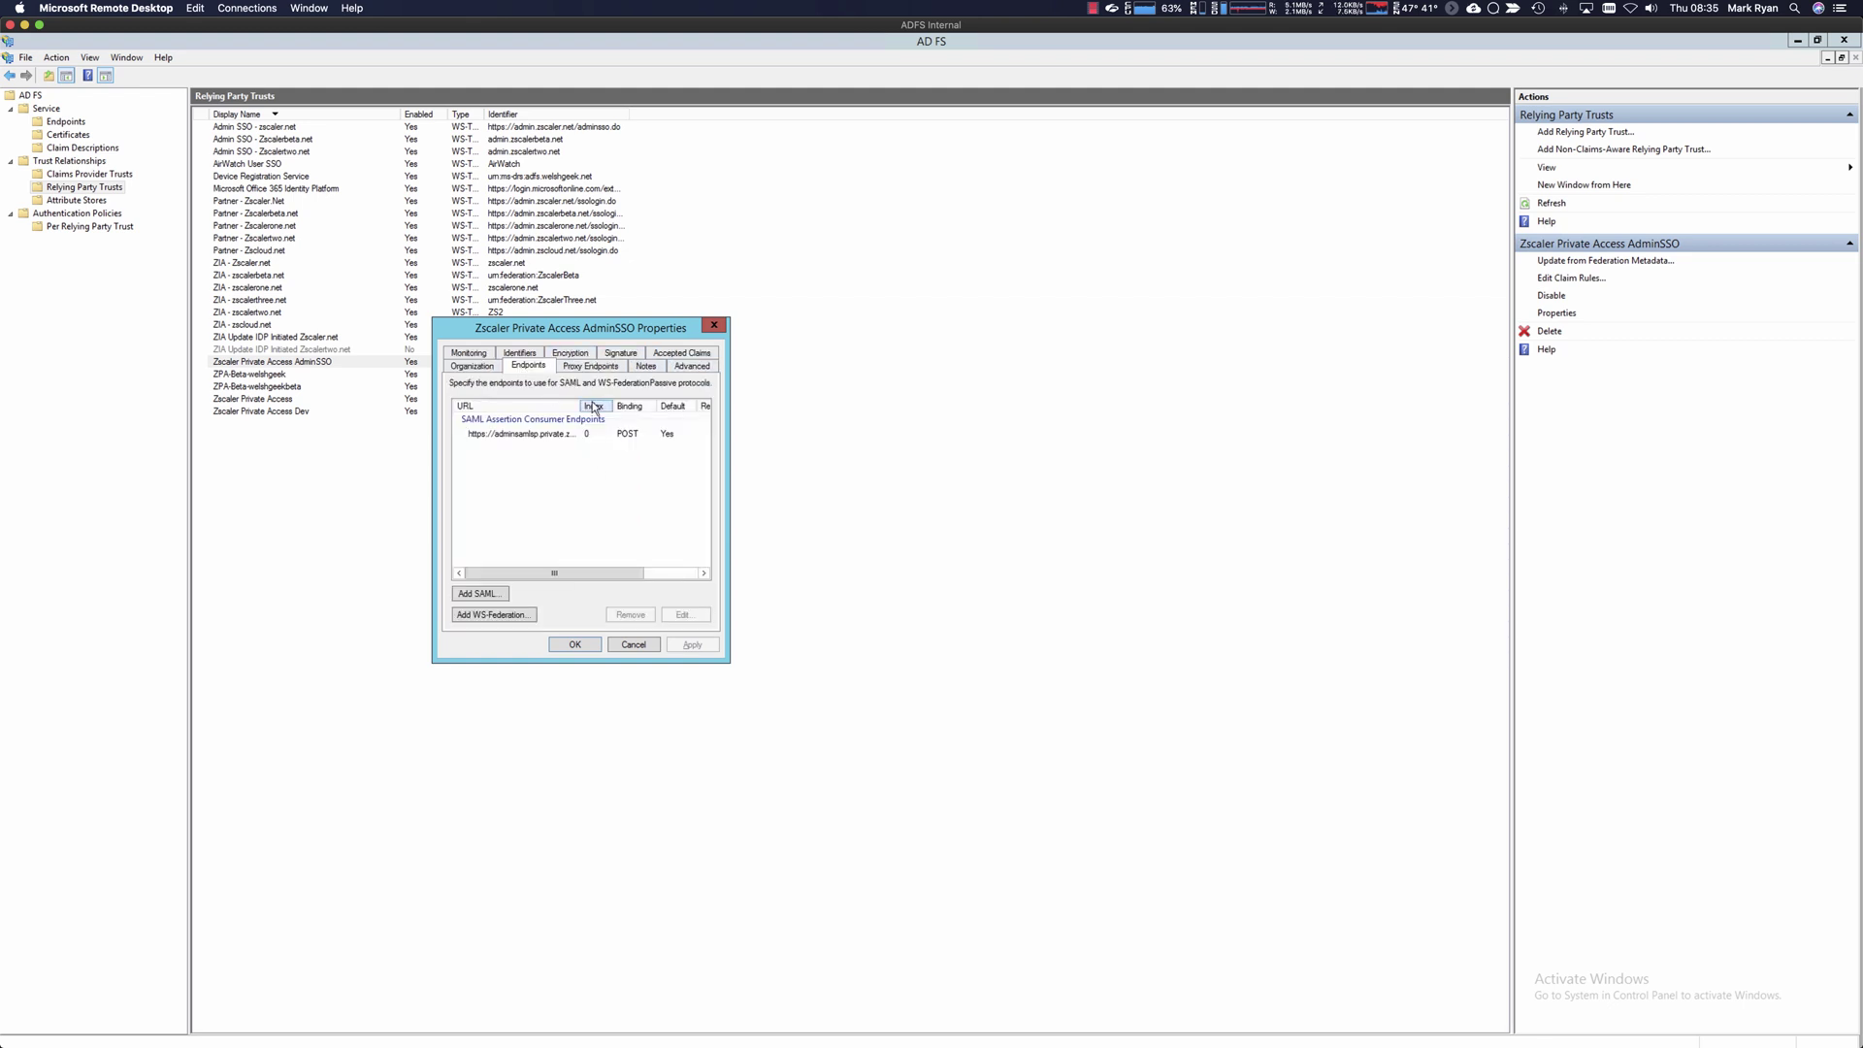
pyautogui.moveTo(581, 405); pyautogui.dragTo(674, 406)
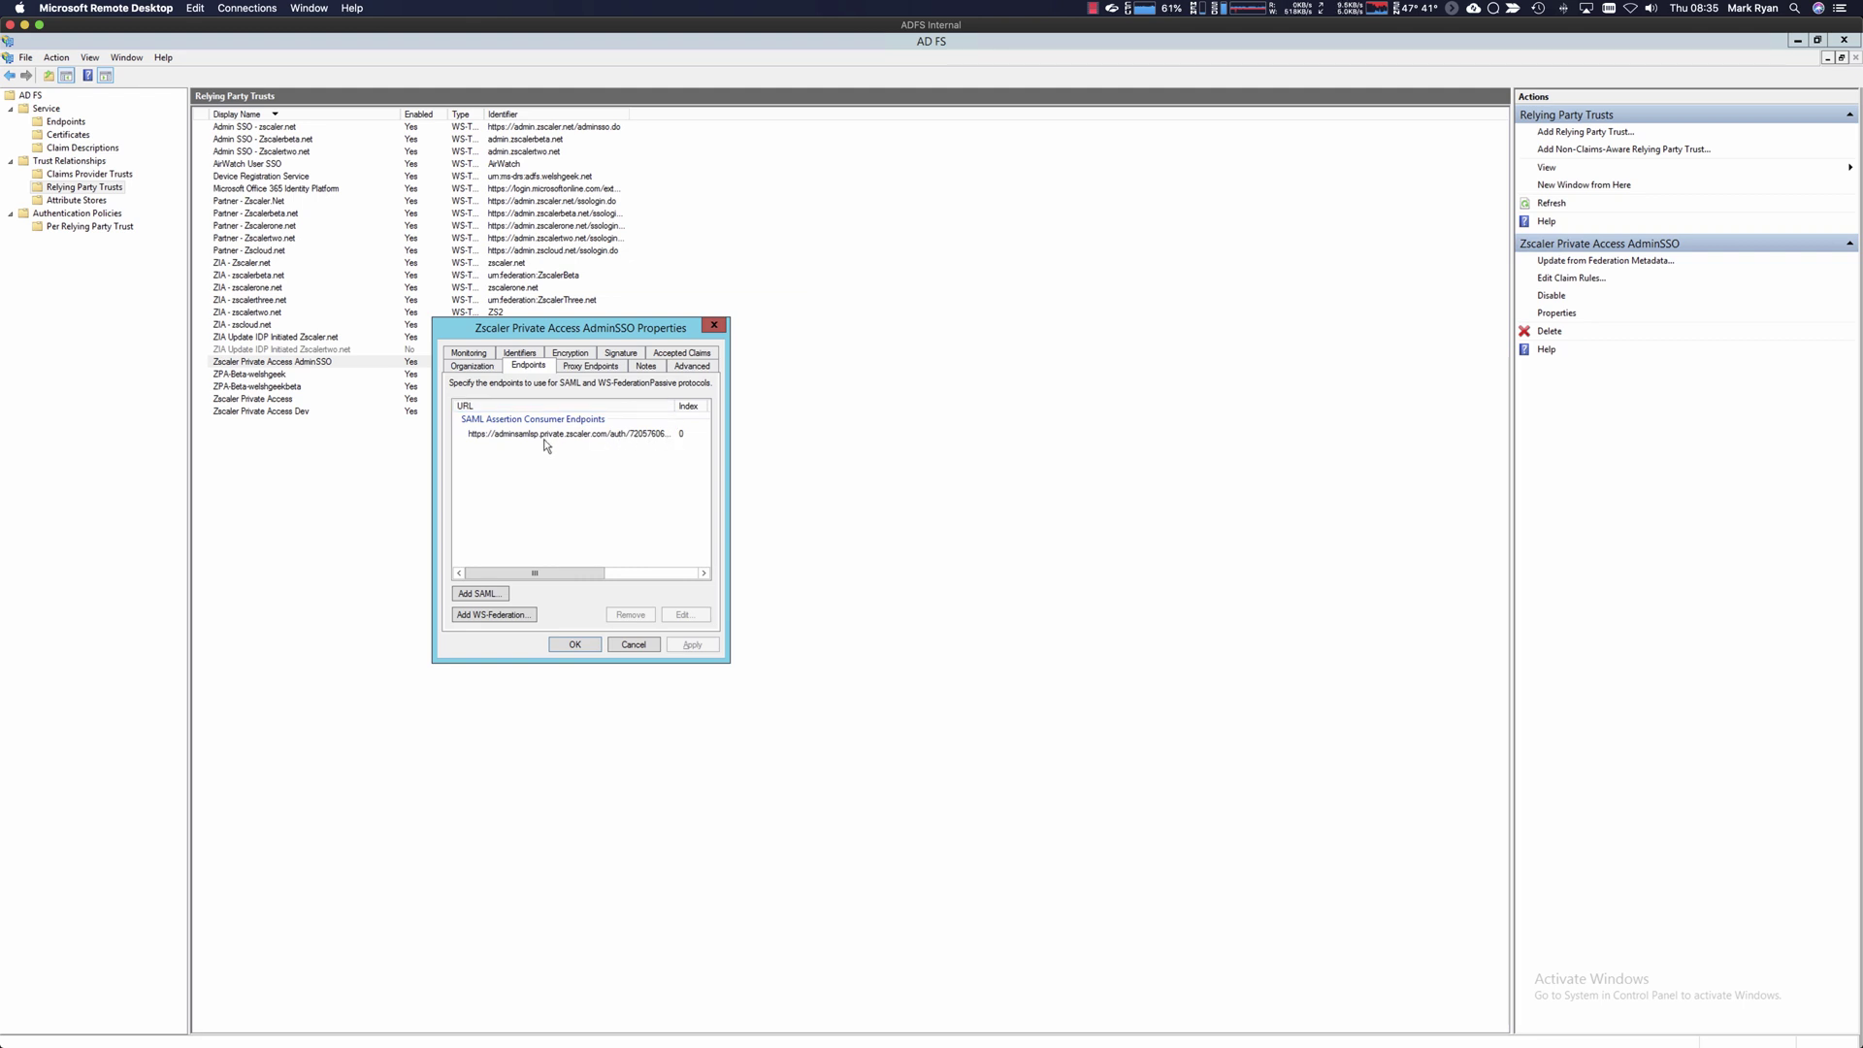
pyautogui.click(590, 437)
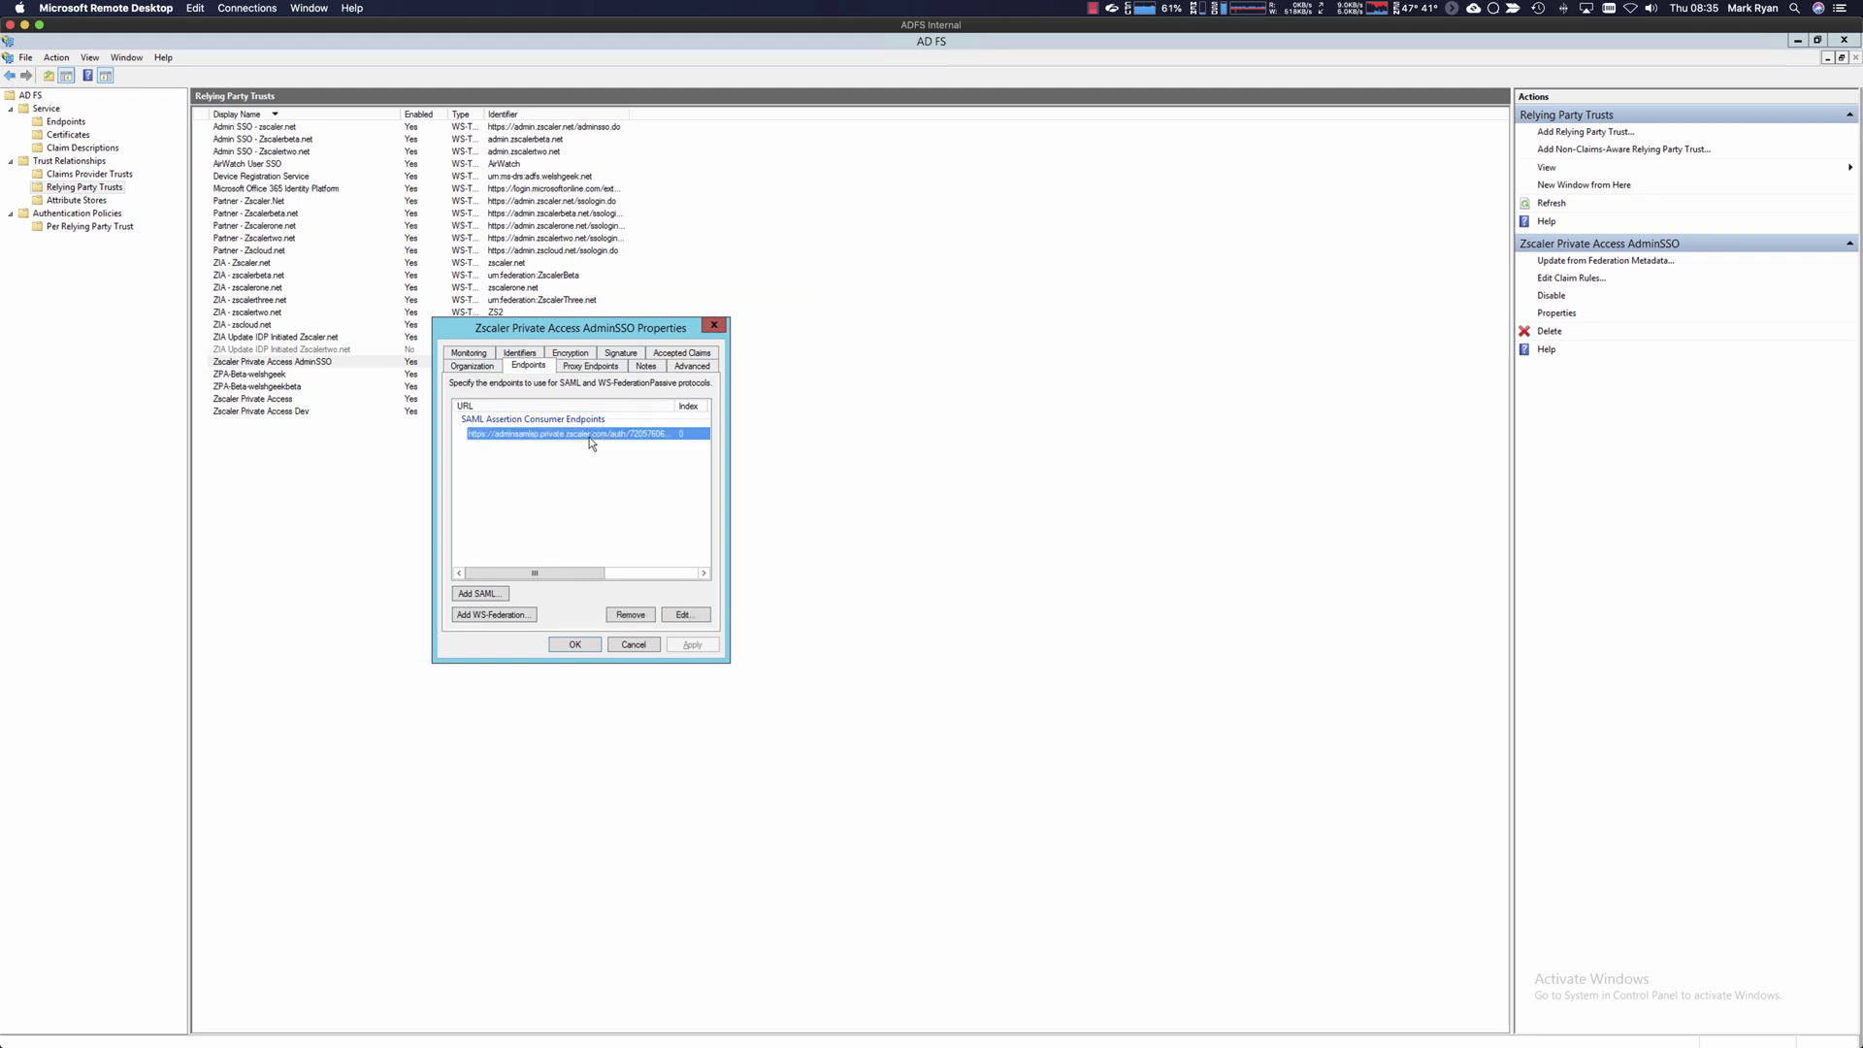
pyautogui.click(632, 644)
# Confirm the AdminSSO NameID claim rule maps User-Principal-Name to Name ID, then return to Chrome.
pyautogui.rightClick(234, 366)
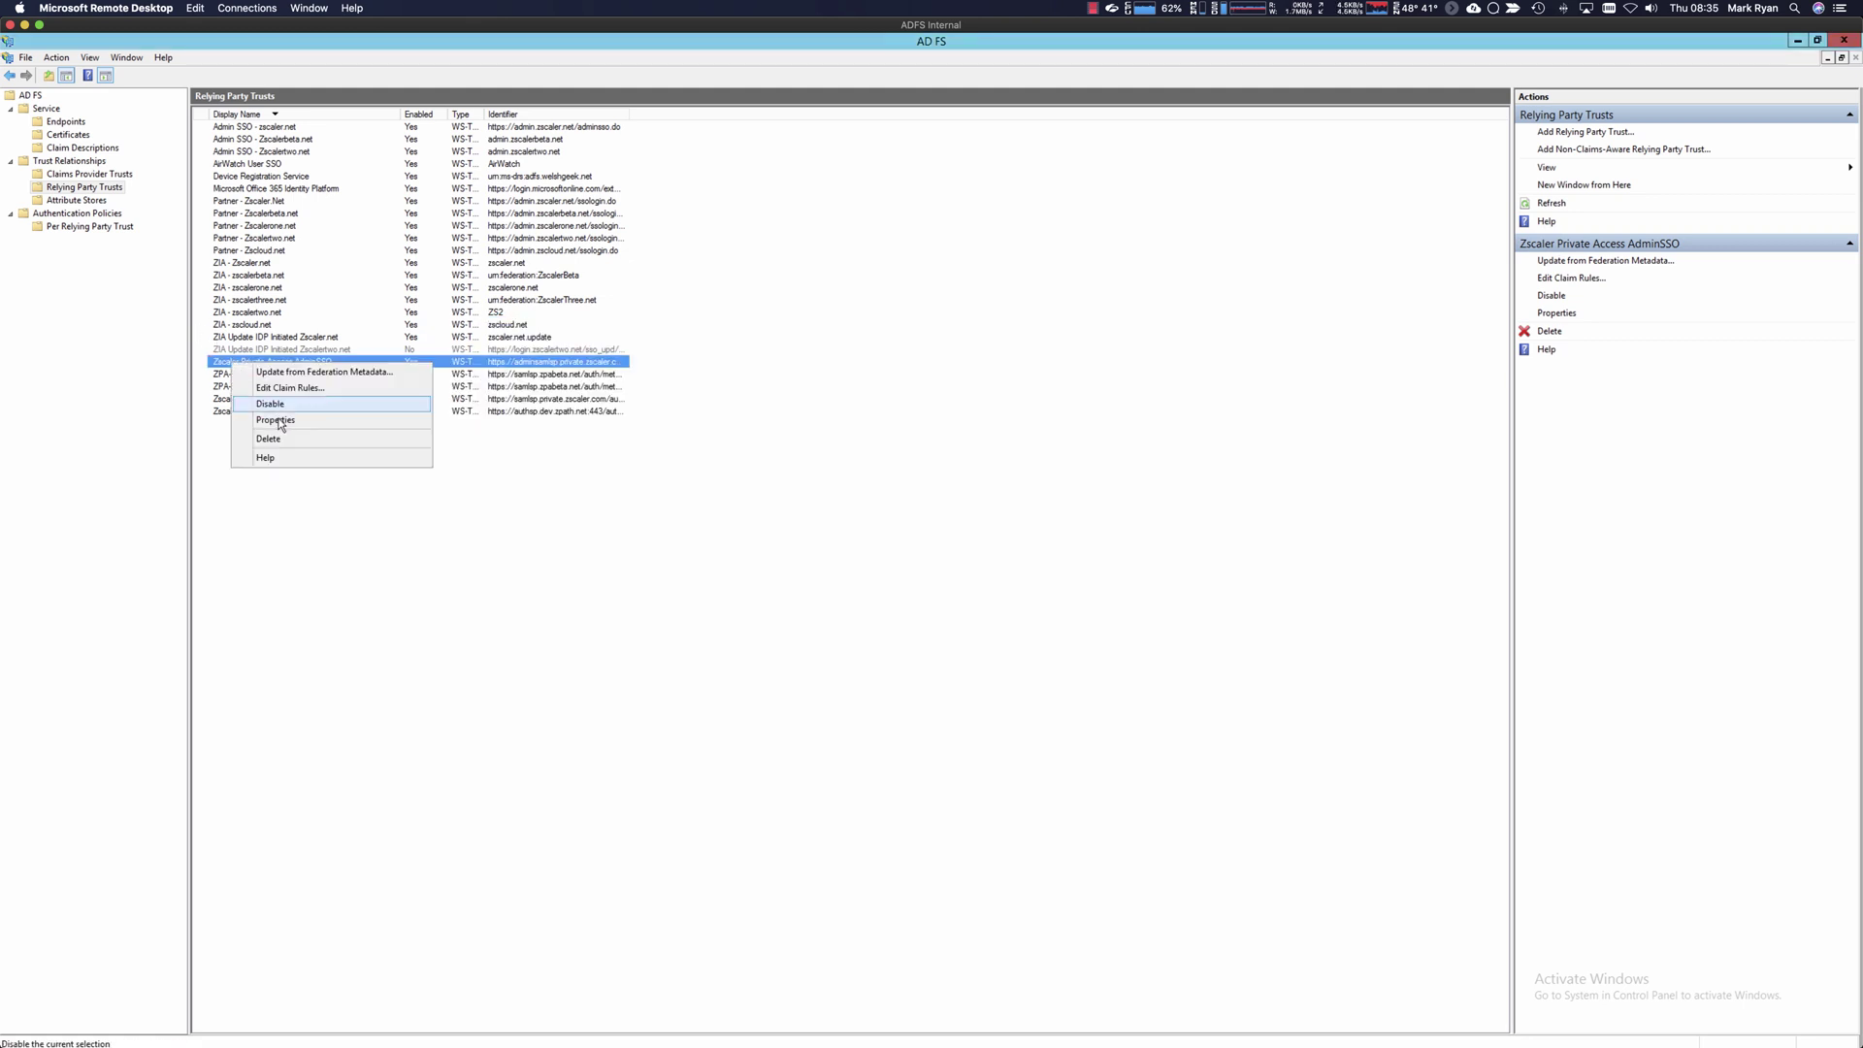
pyautogui.click(287, 390)
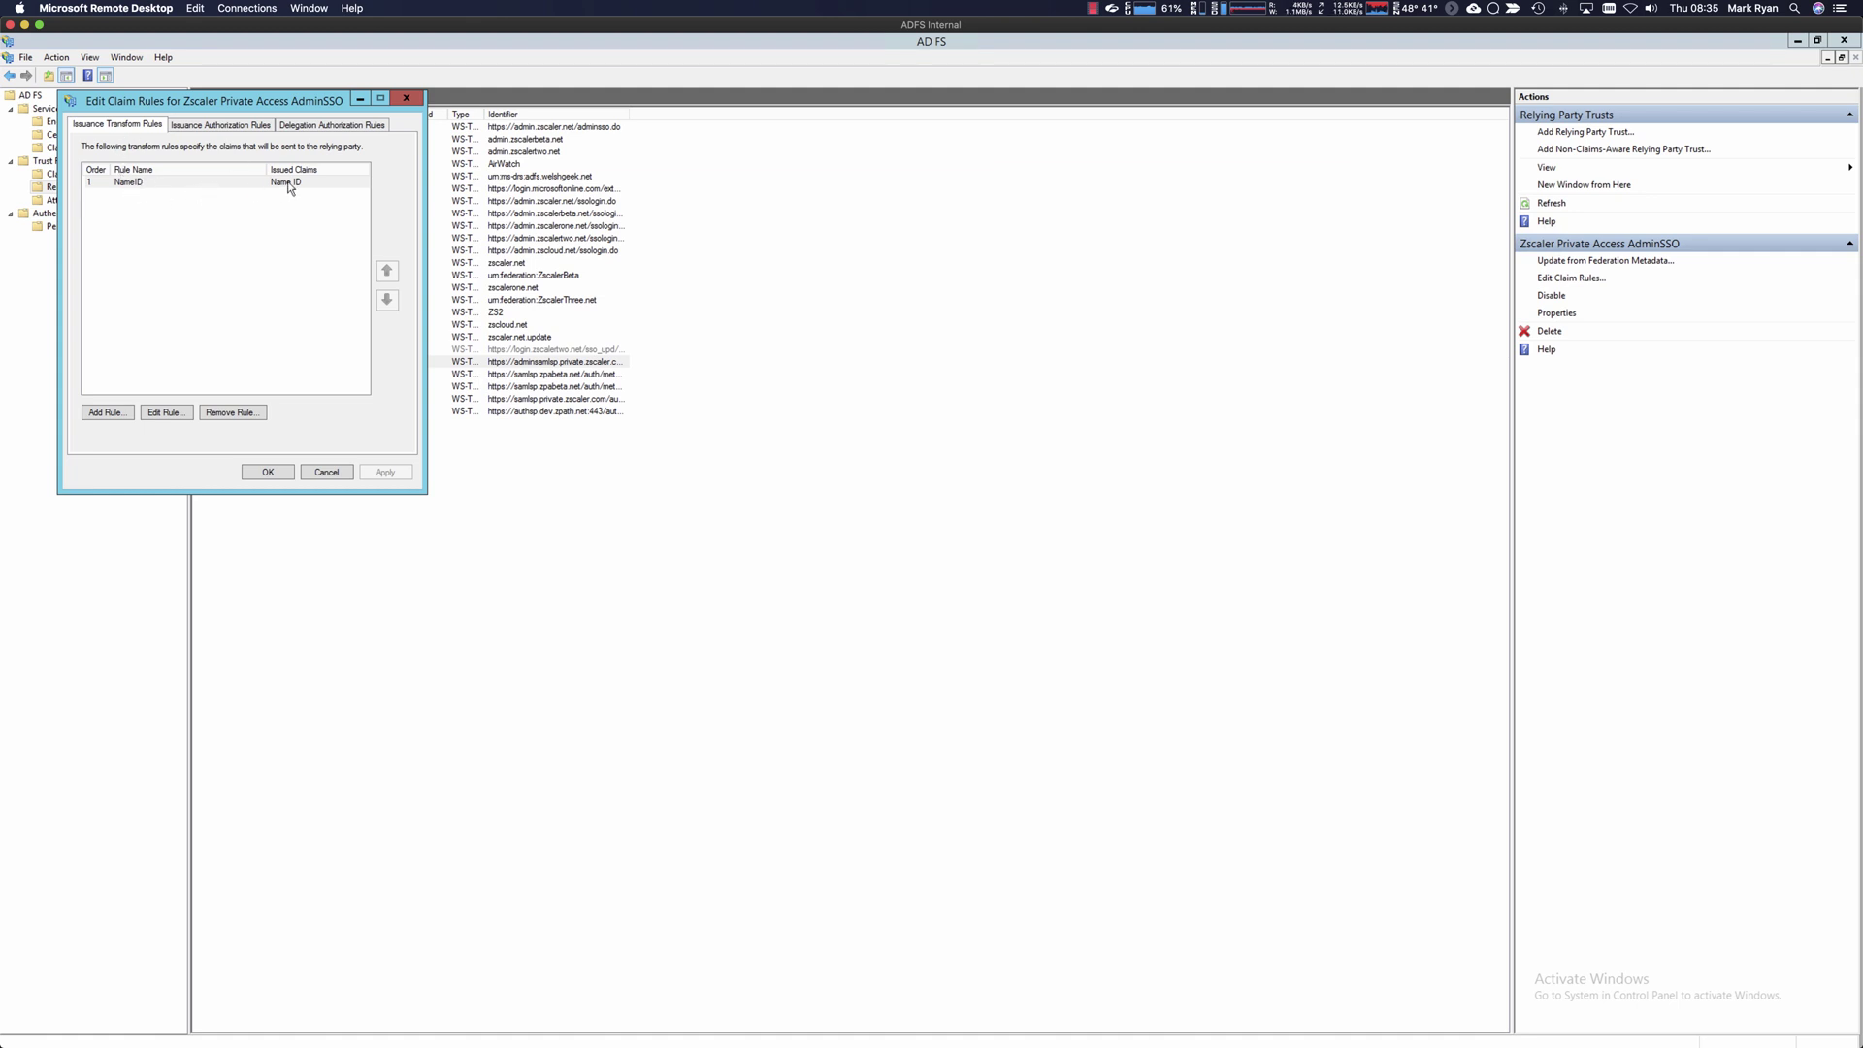
pyautogui.click(166, 413)
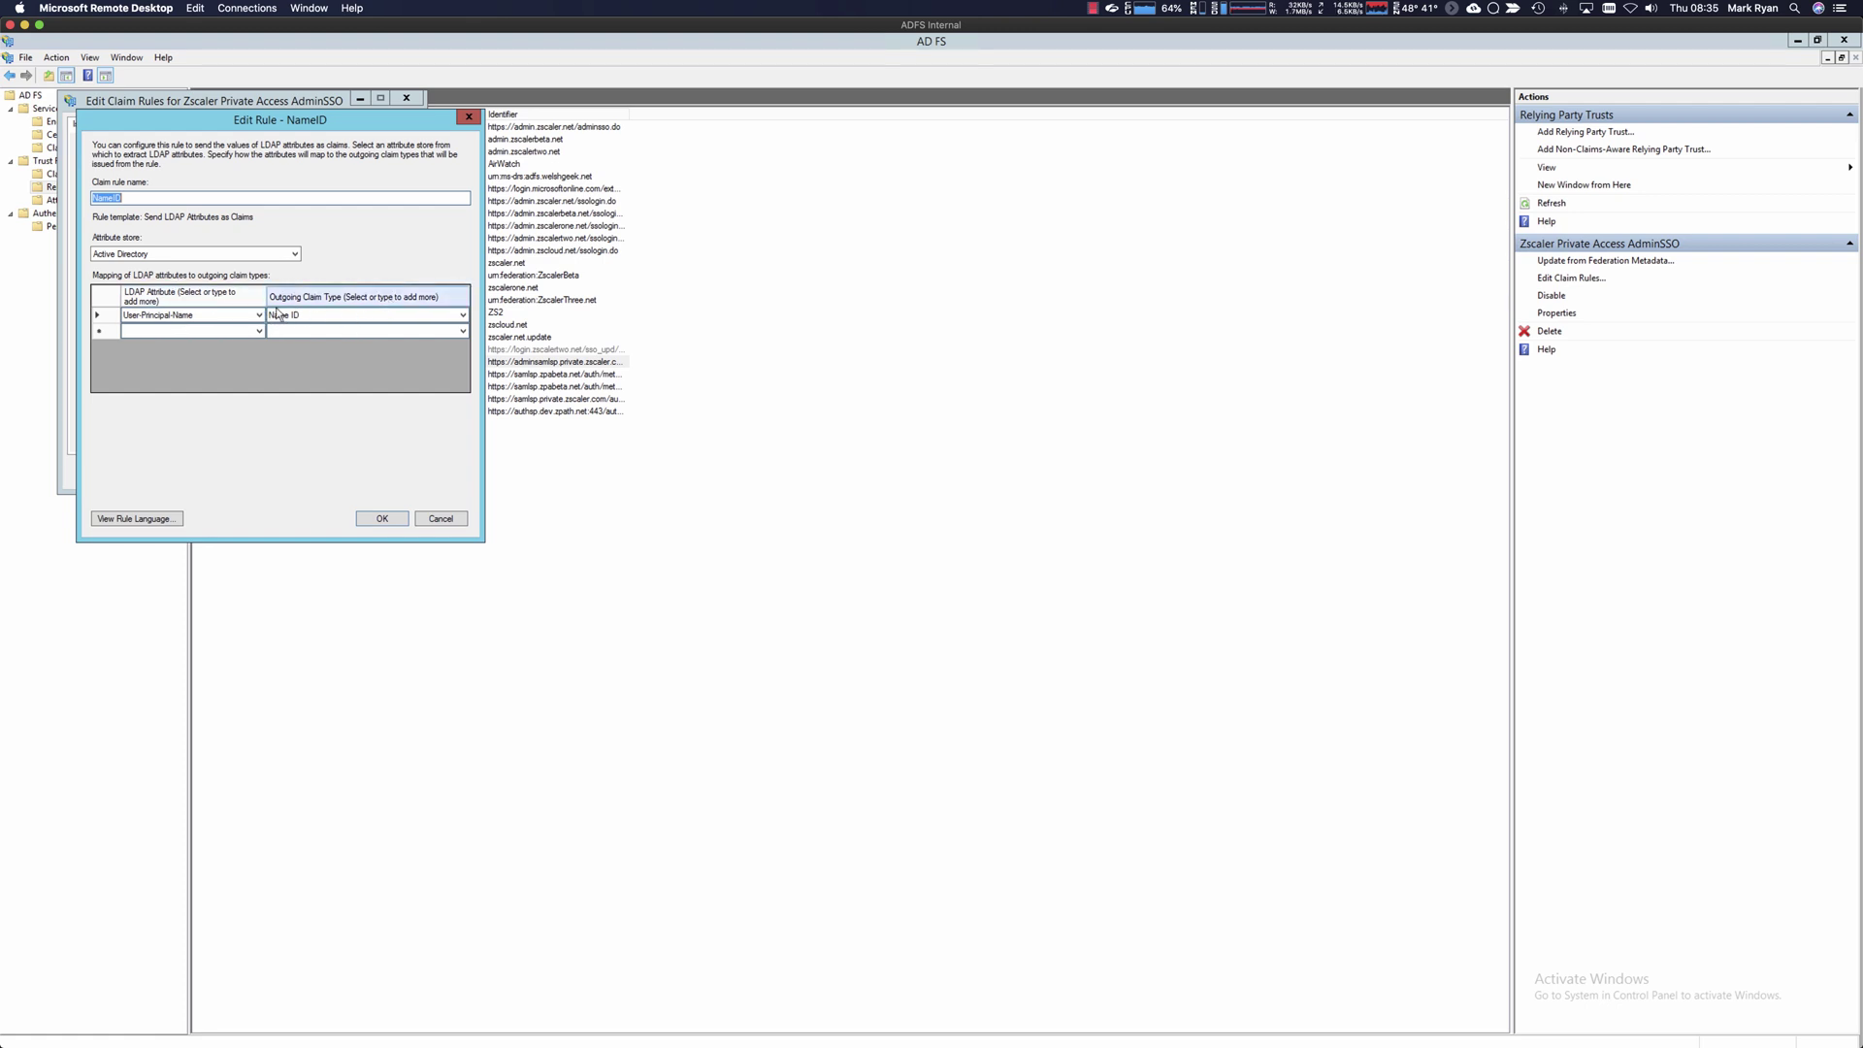
pyautogui.click(442, 520)
pyautogui.click(349, 473)
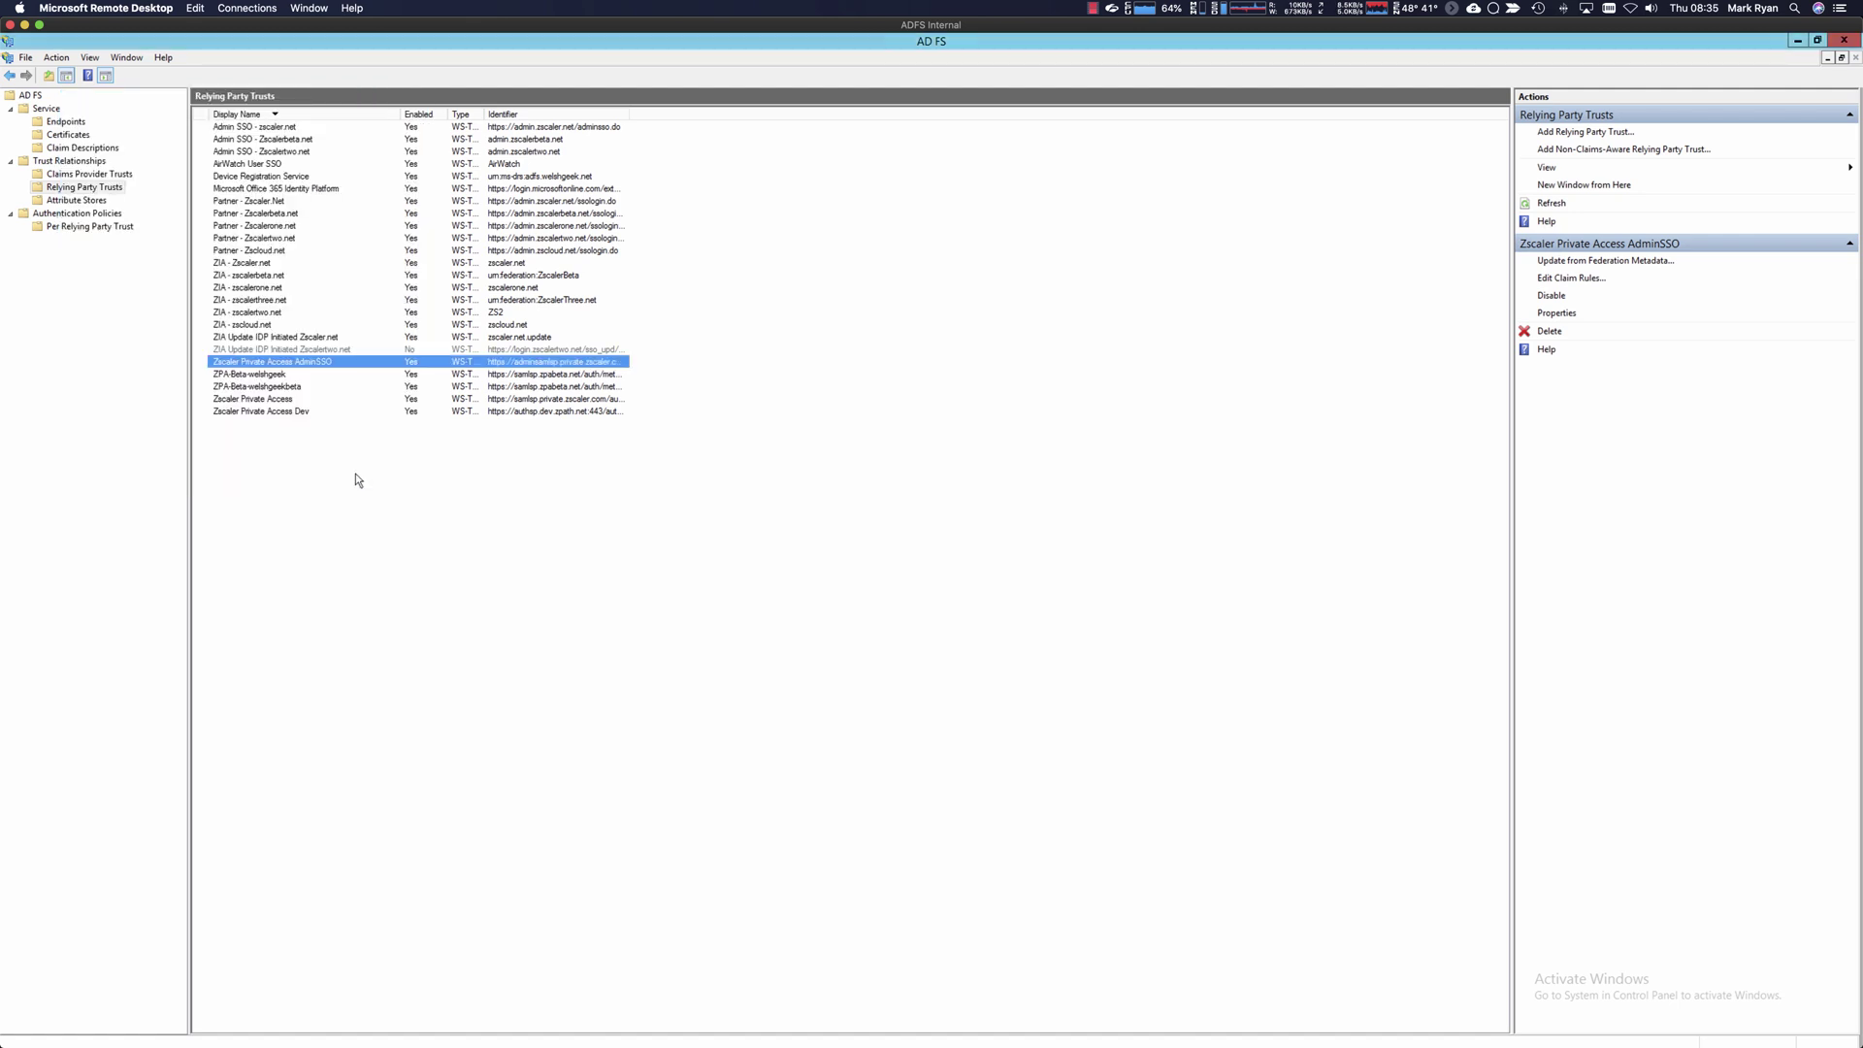
pyautogui.press('super+Tab')
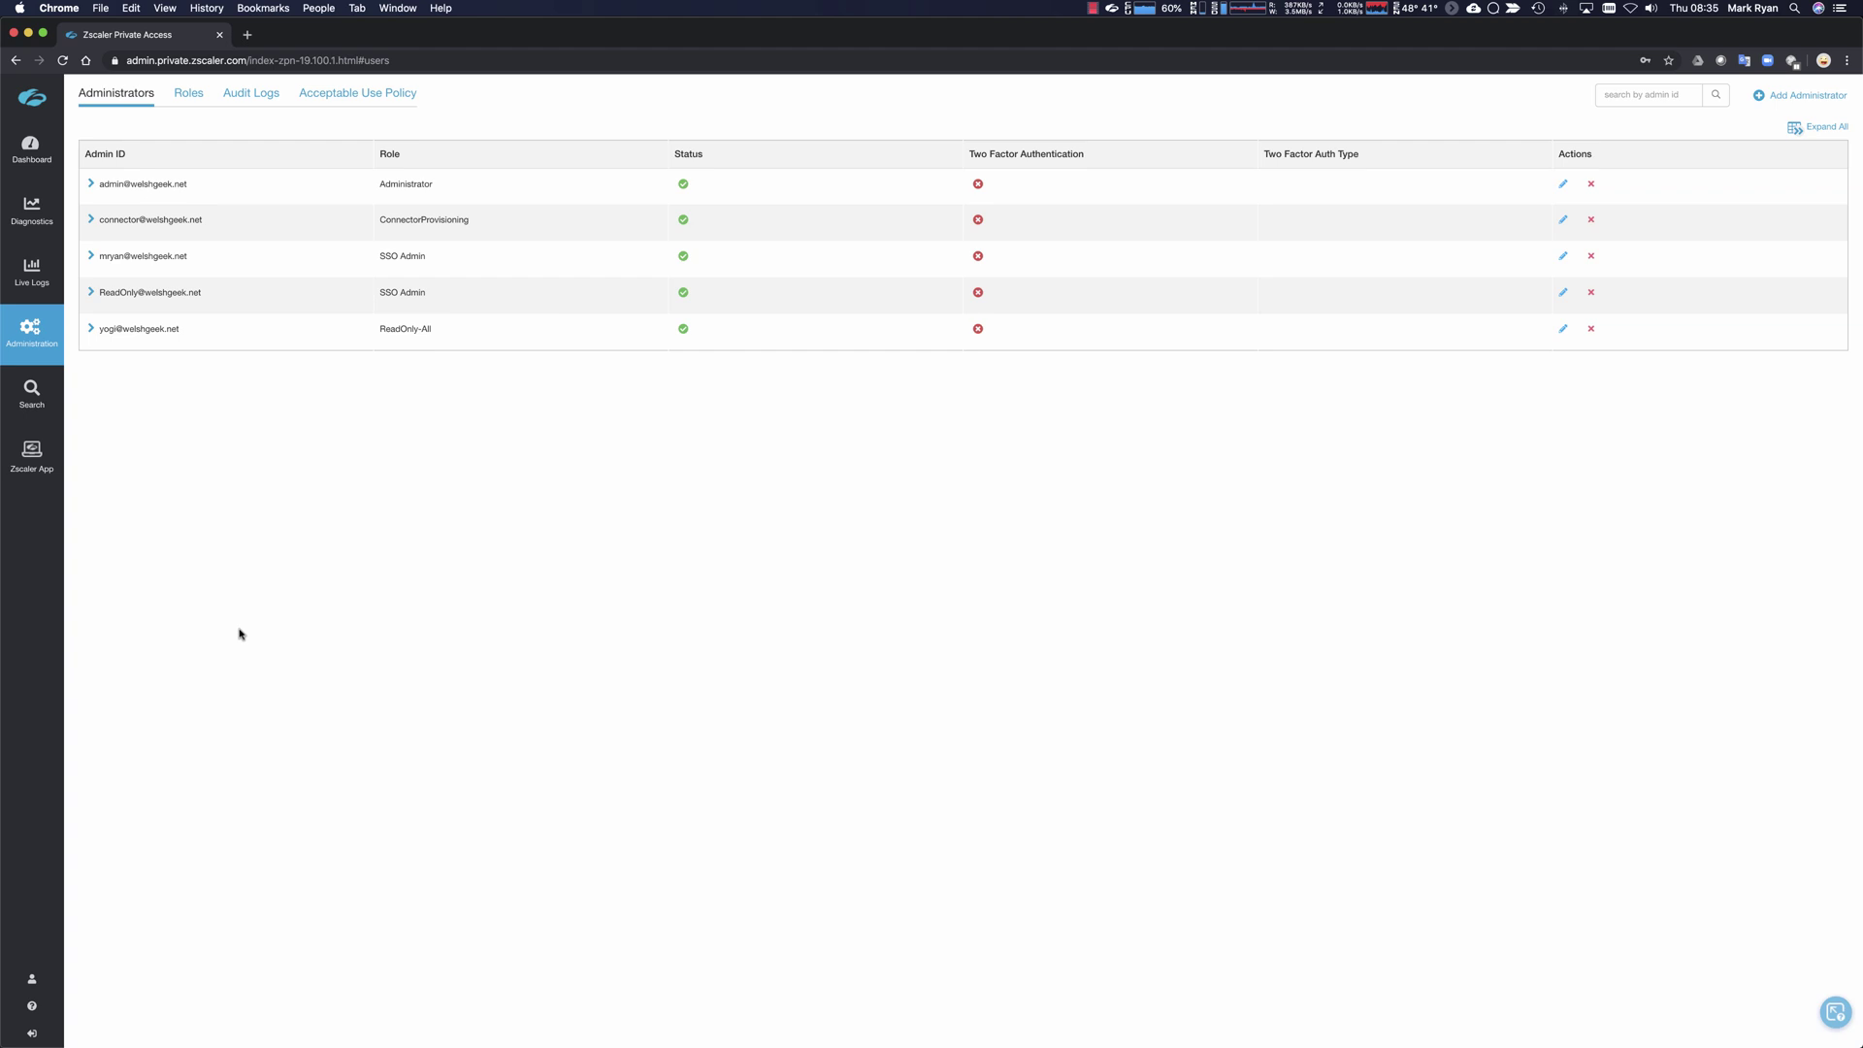
# Log out, then sign in via IdP single sign-on with a made-up name part in the Admin ID.
pyautogui.click(32, 1032)
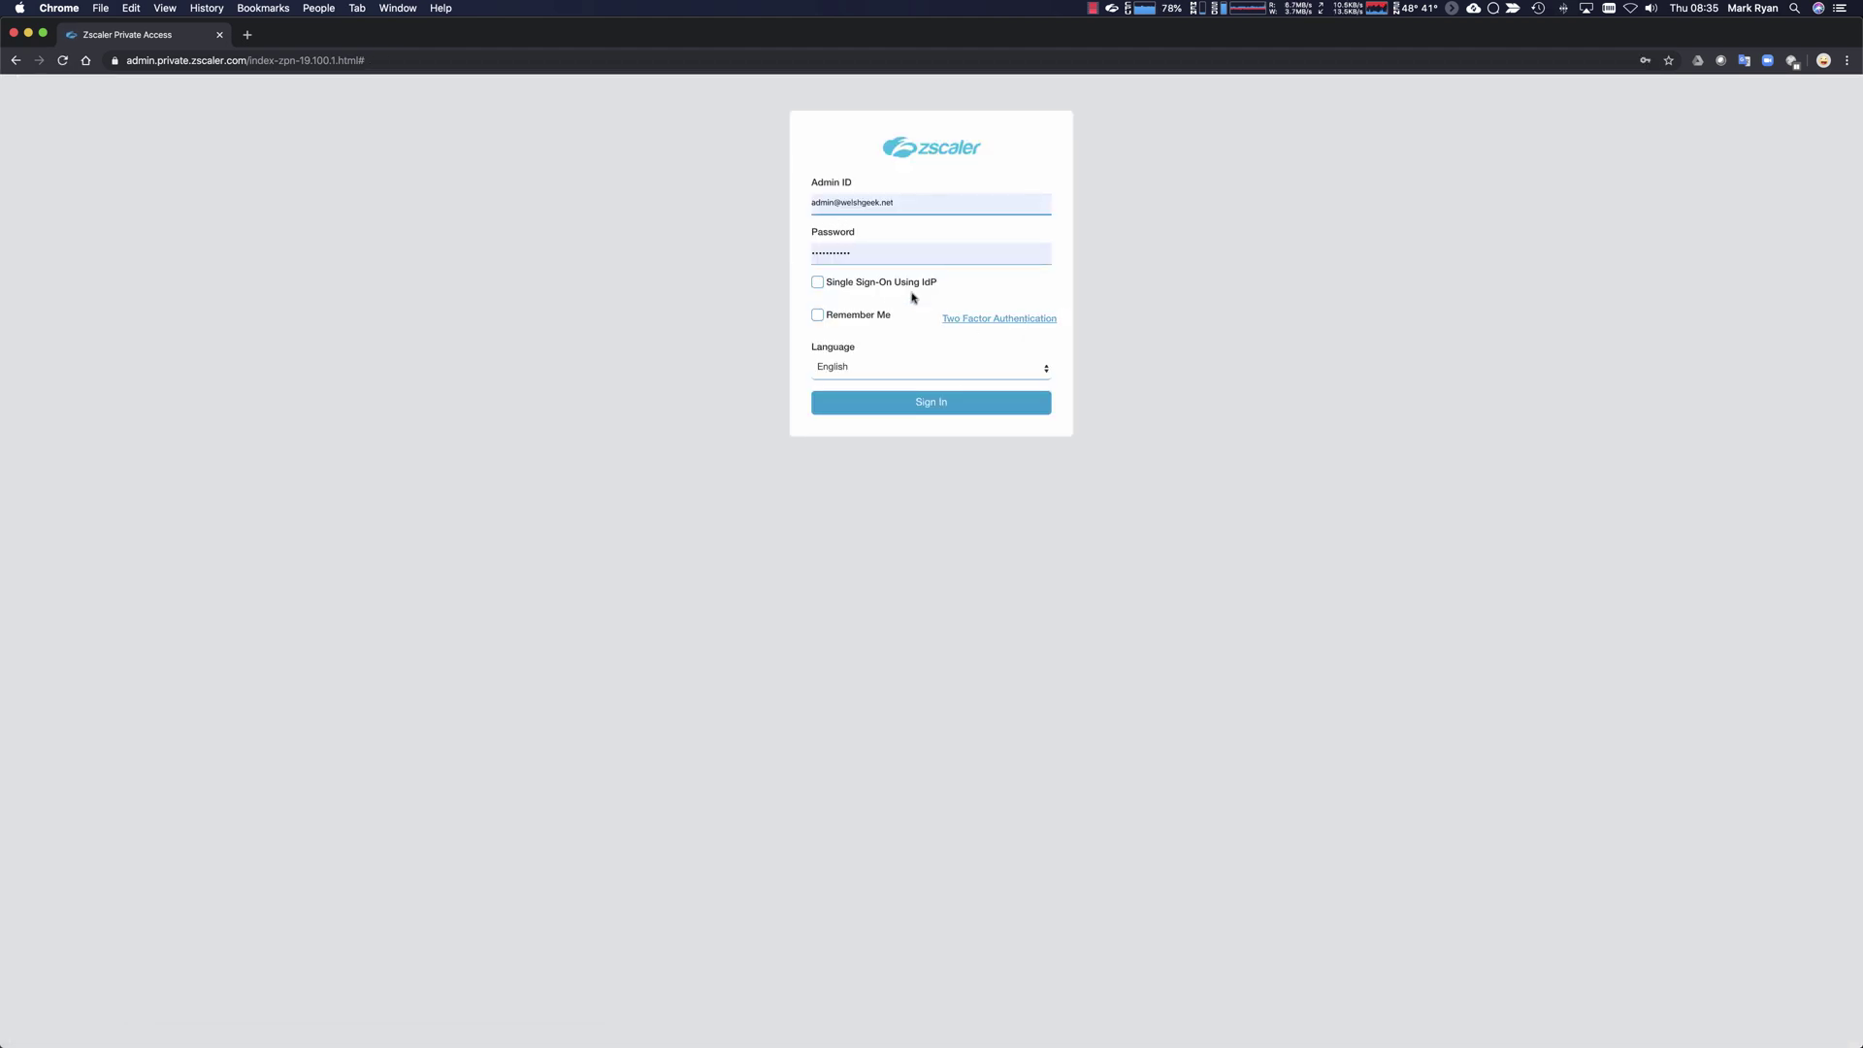
pyautogui.click(835, 286)
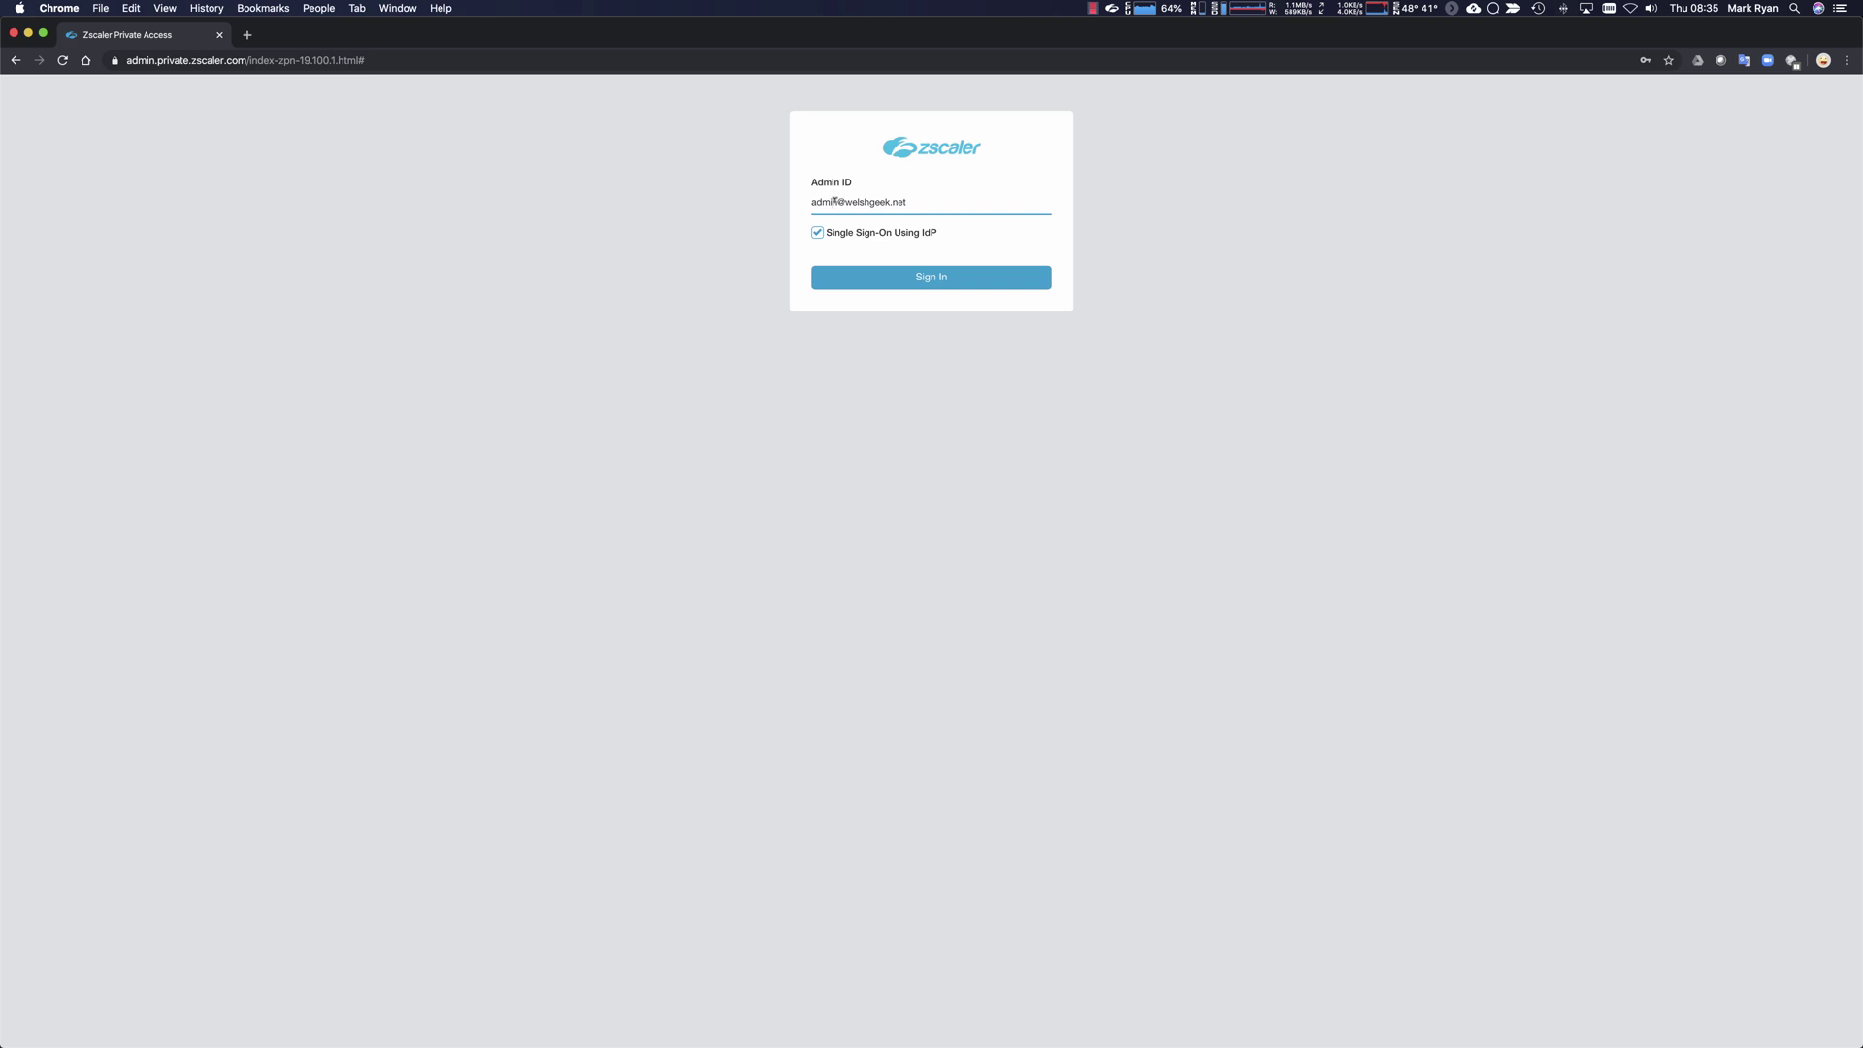
pyautogui.moveTo(838, 202); pyautogui.dragTo(730, 209)
pyautogui.write('whateveriwant')
pyautogui.click(938, 282)
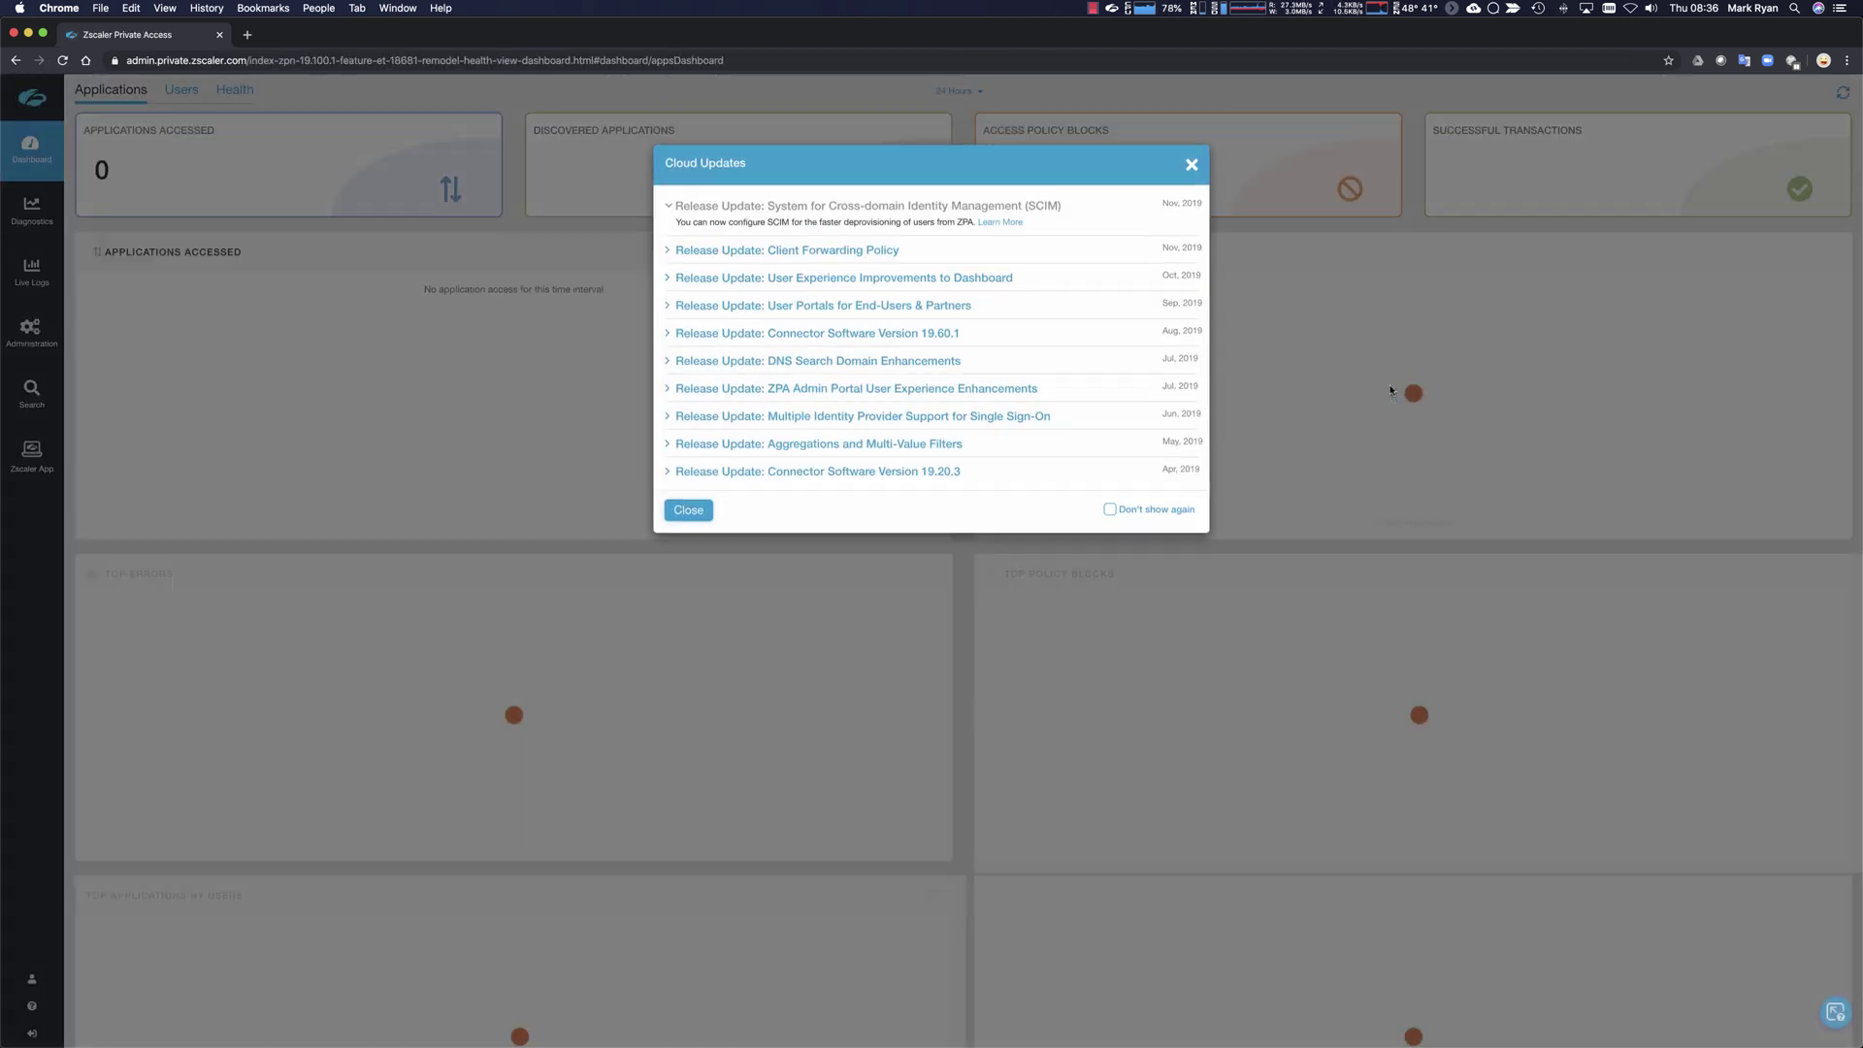
# Close the Cloud Updates dialog and check the signed-in admin ID in the account panel.
pyautogui.click(691, 514)
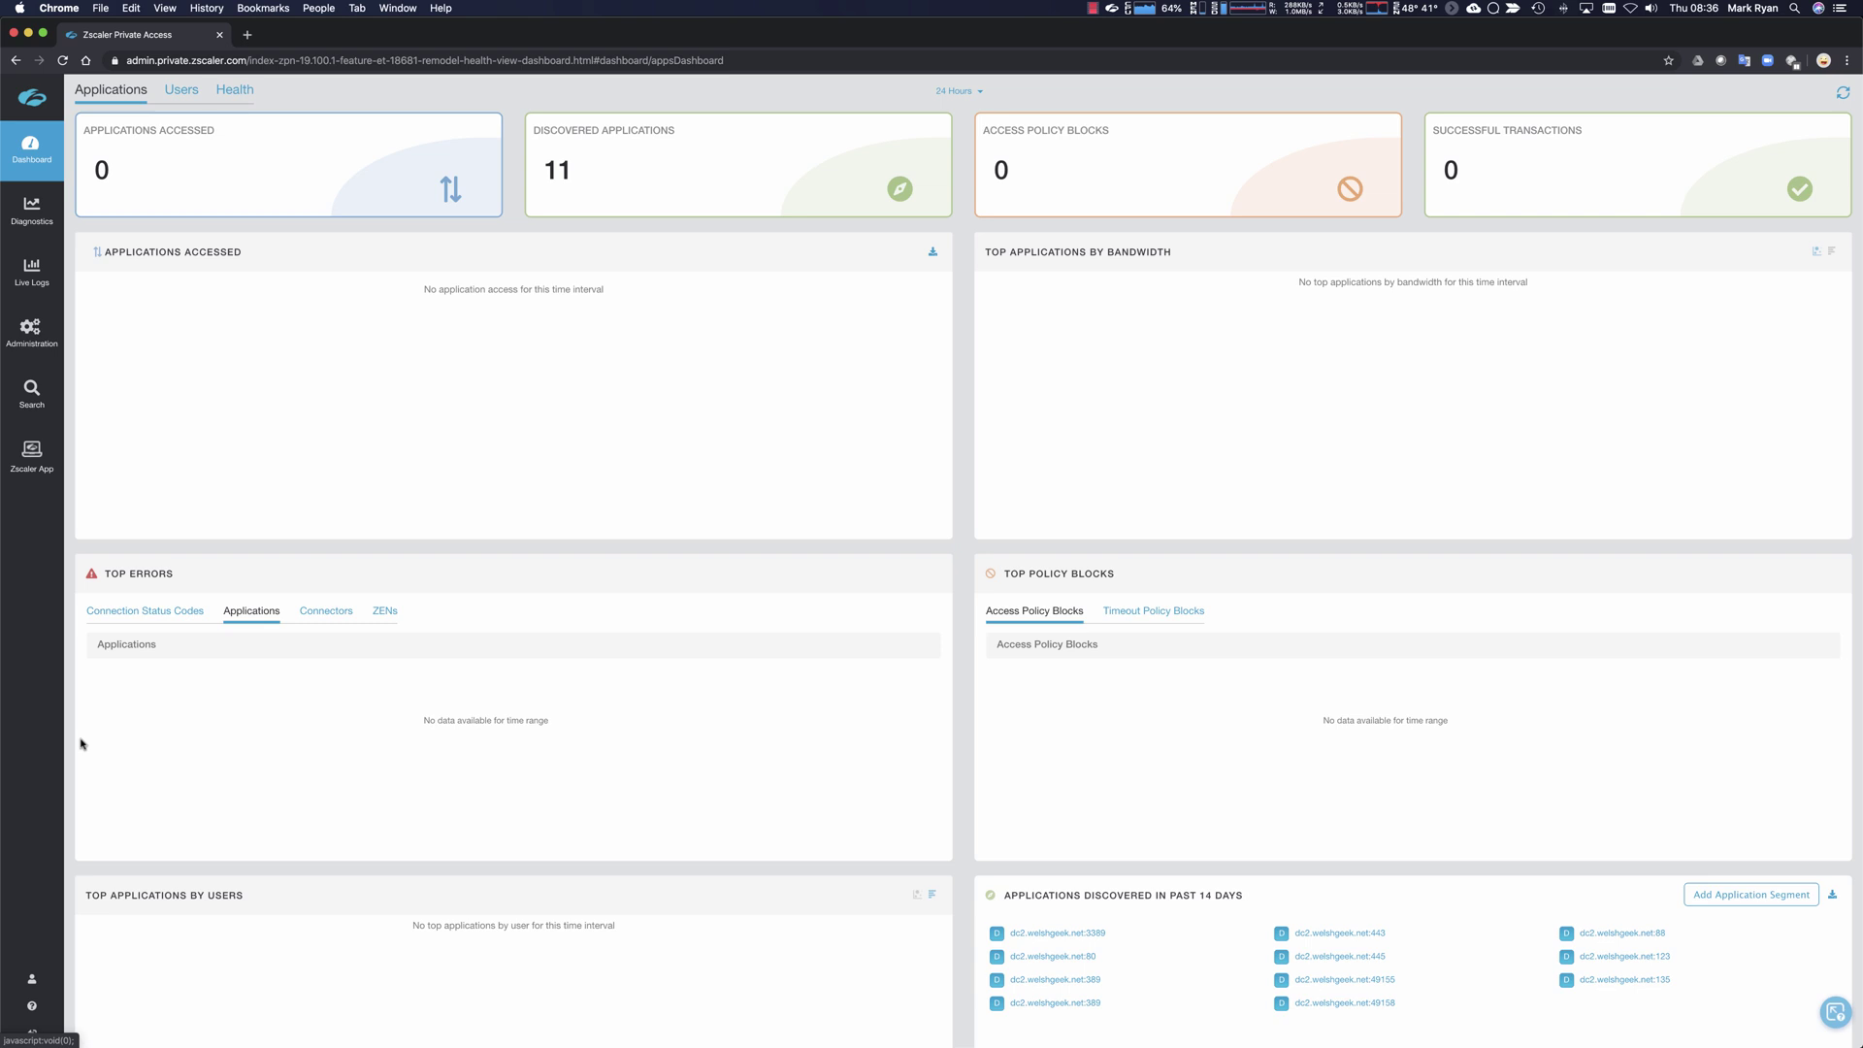
pyautogui.moveTo(38, 983)
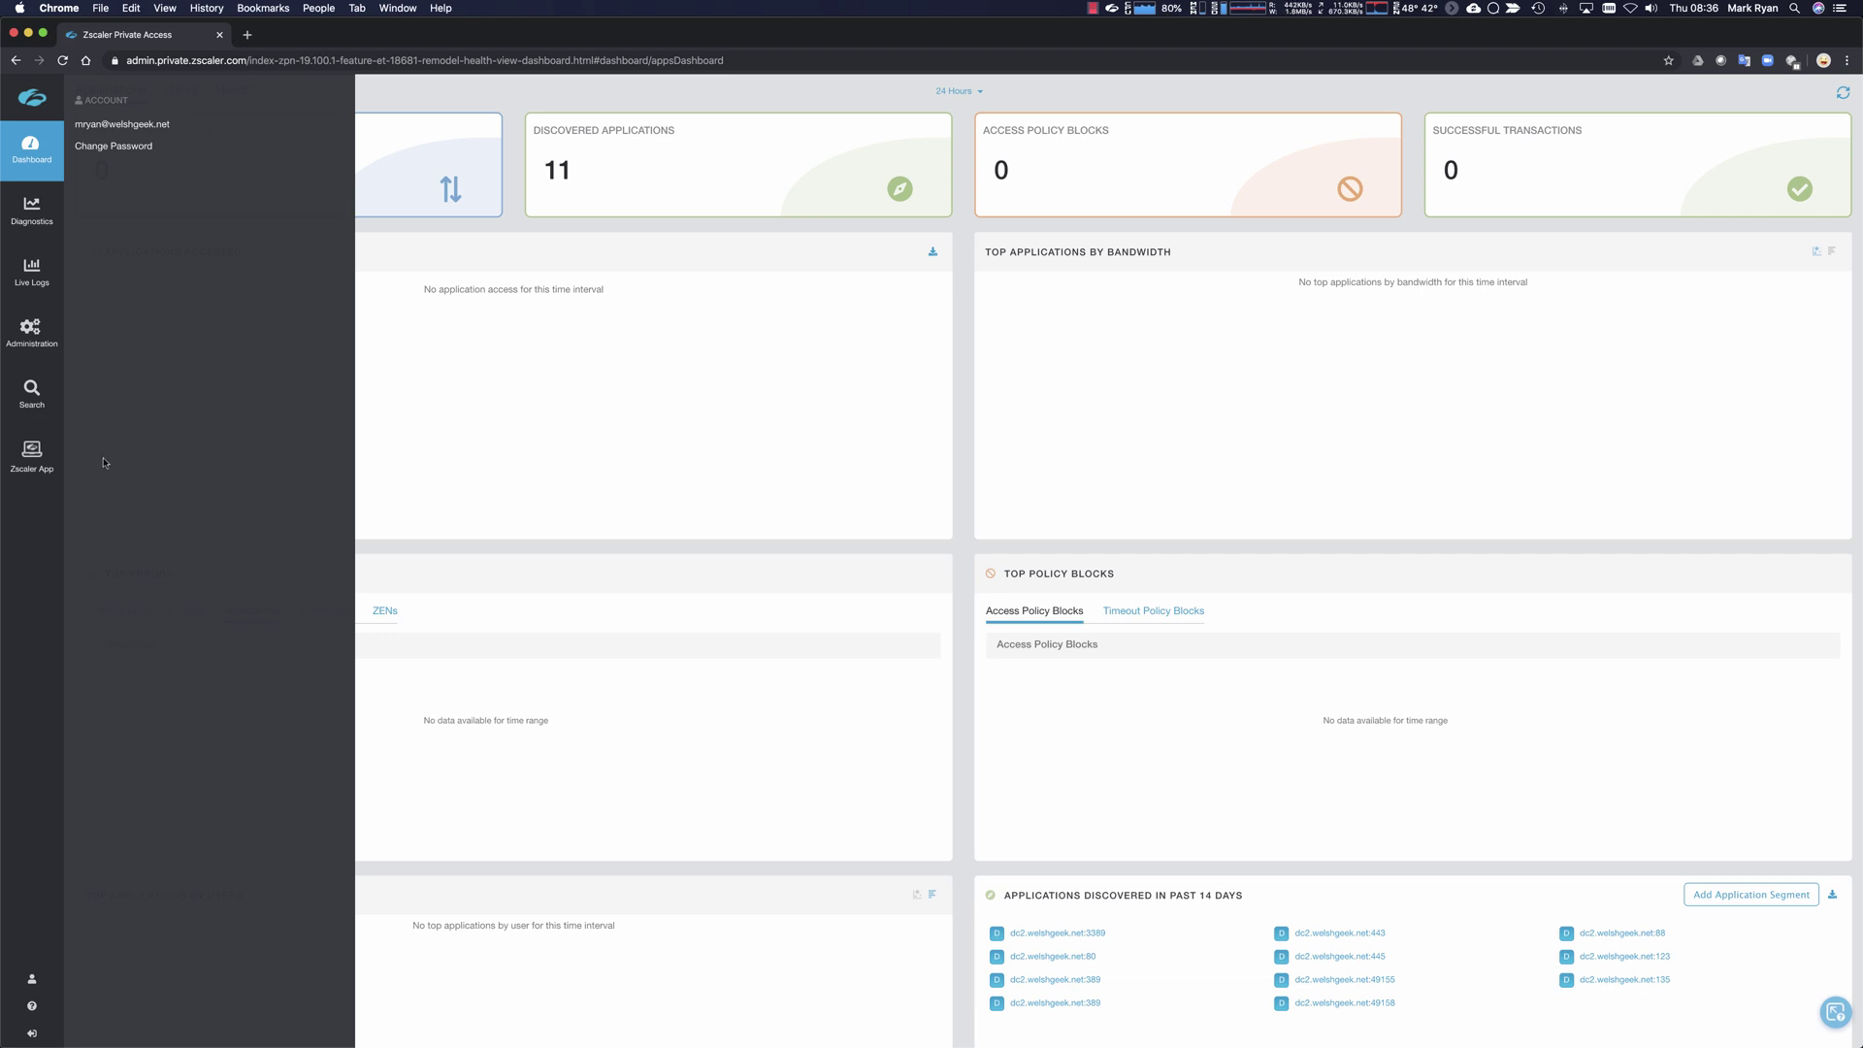
# Log out with the Logout icon at the bottom of the left navigation bar.
pyautogui.click(32, 1006)
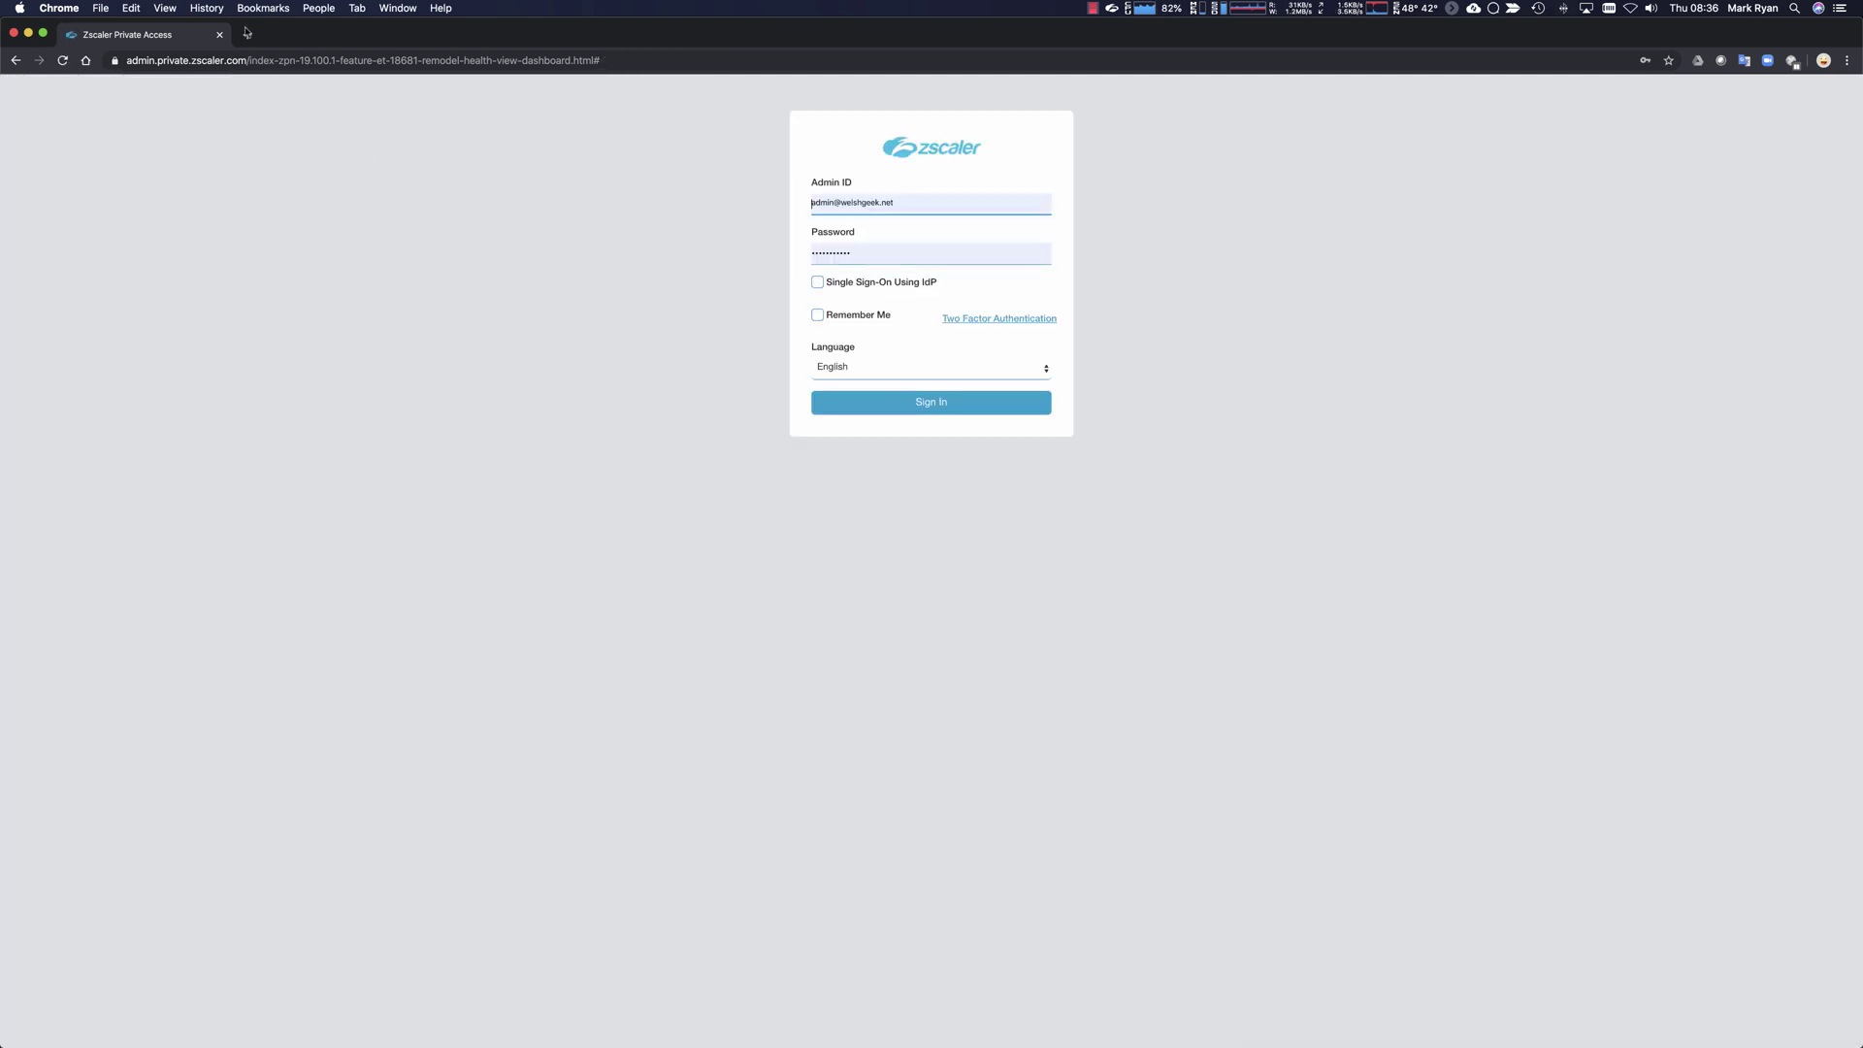
# In a new tab, load adfs.welshgeek.net/adfs/ls/idpinitiatedsignon, sign out of all sites, and reload it.
pyautogui.click(248, 36)
pyautogui.write('adfs.welshgeek.net/adfs/ls/idpinitiatedsignon')
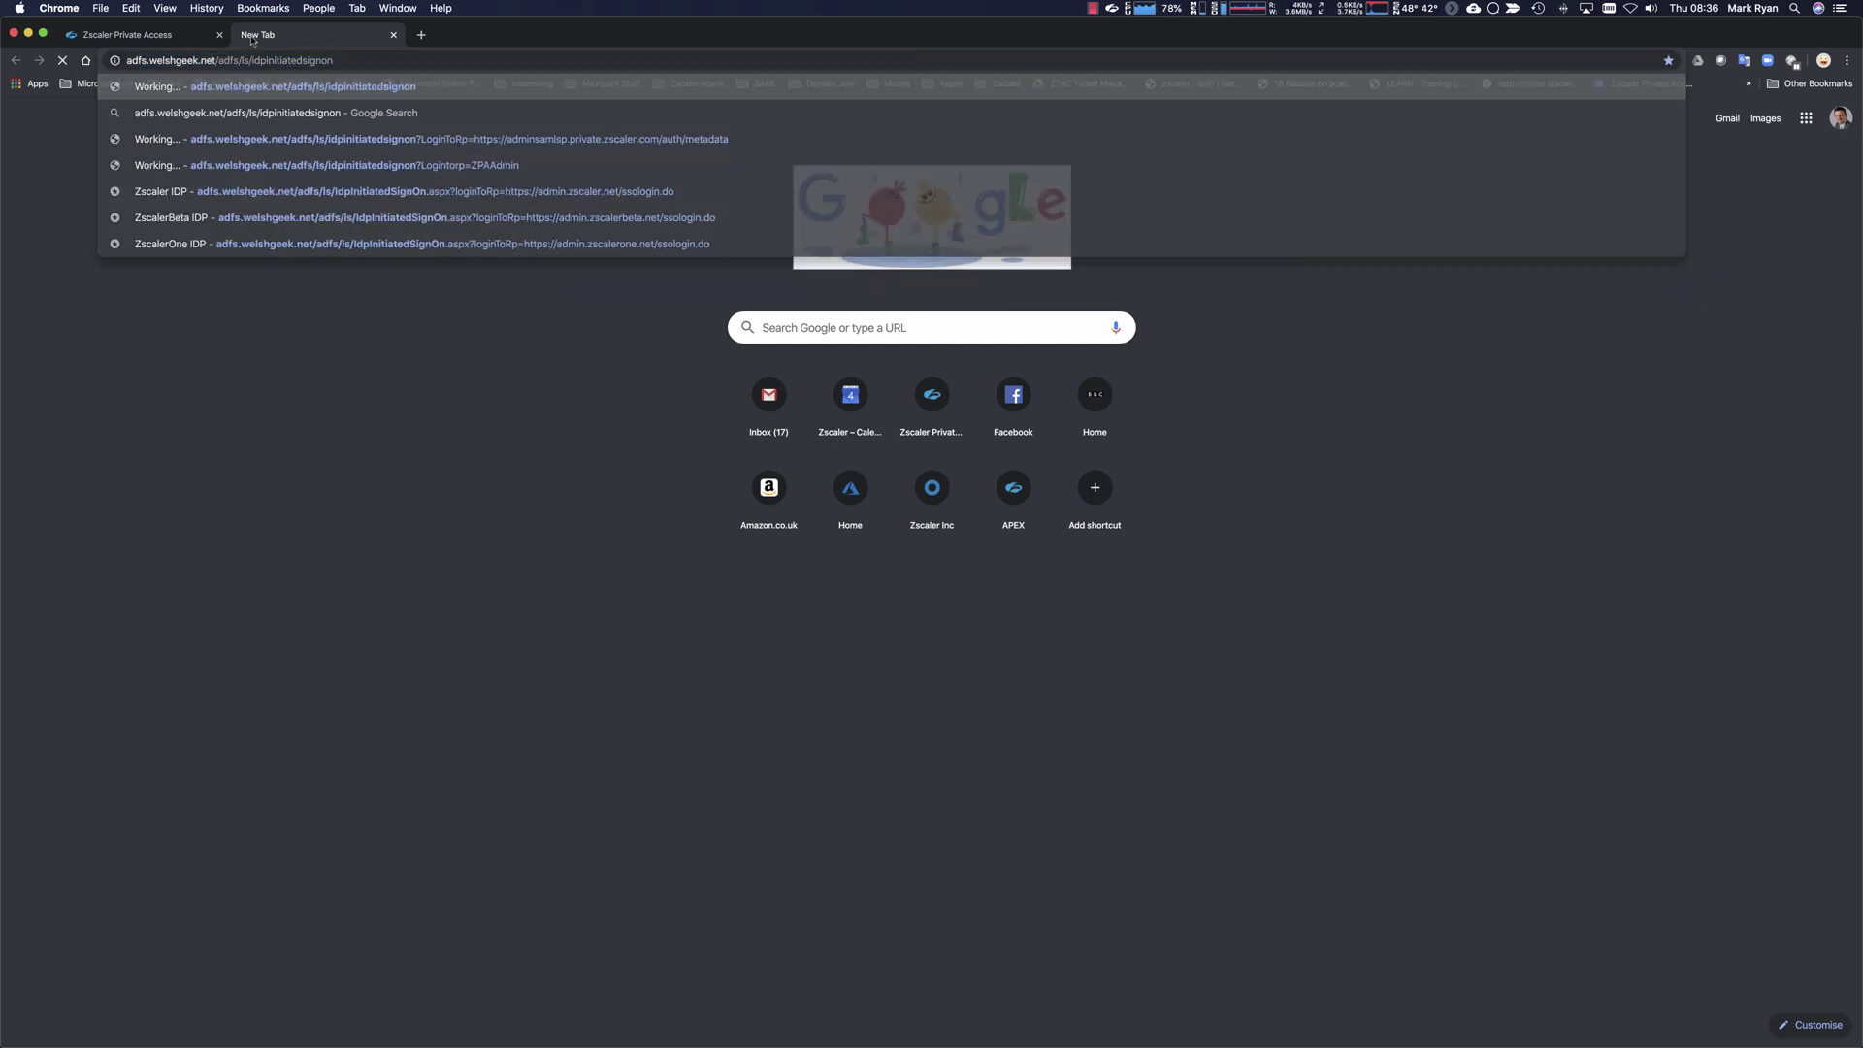
pyautogui.press('Return')
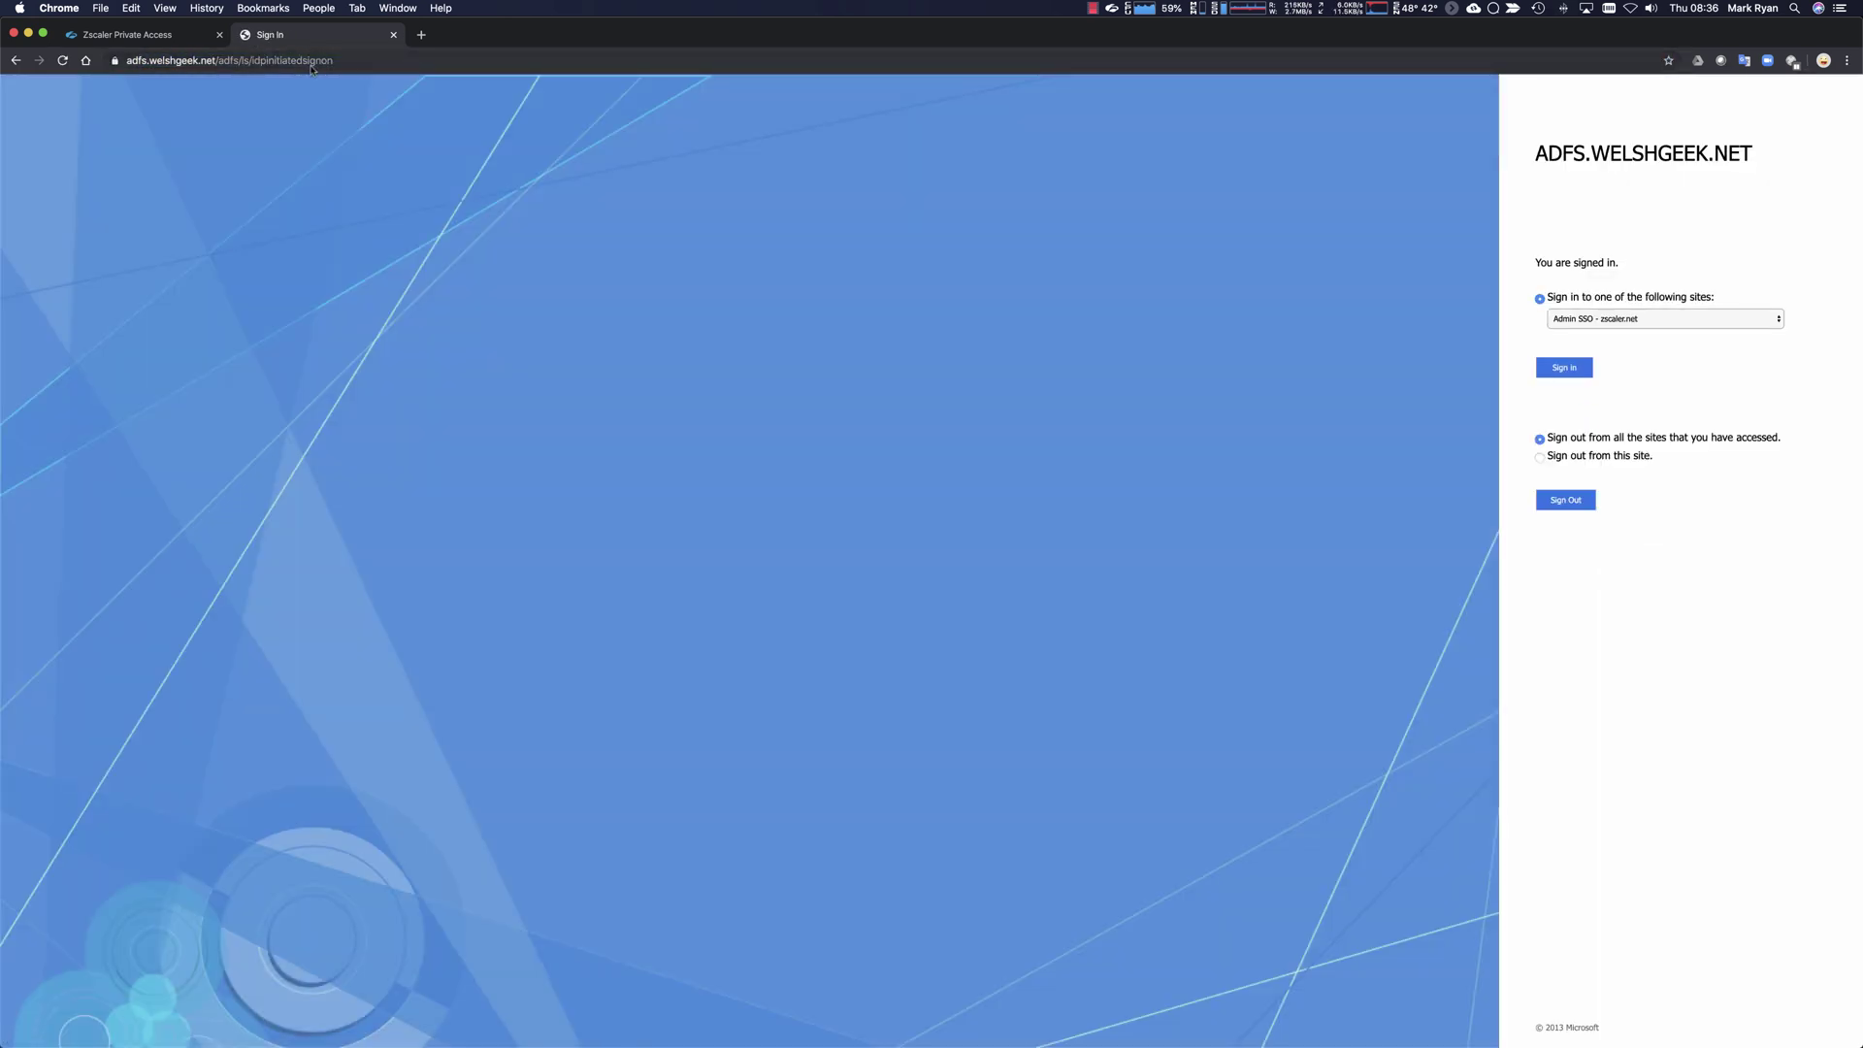
pyautogui.click(1566, 500)
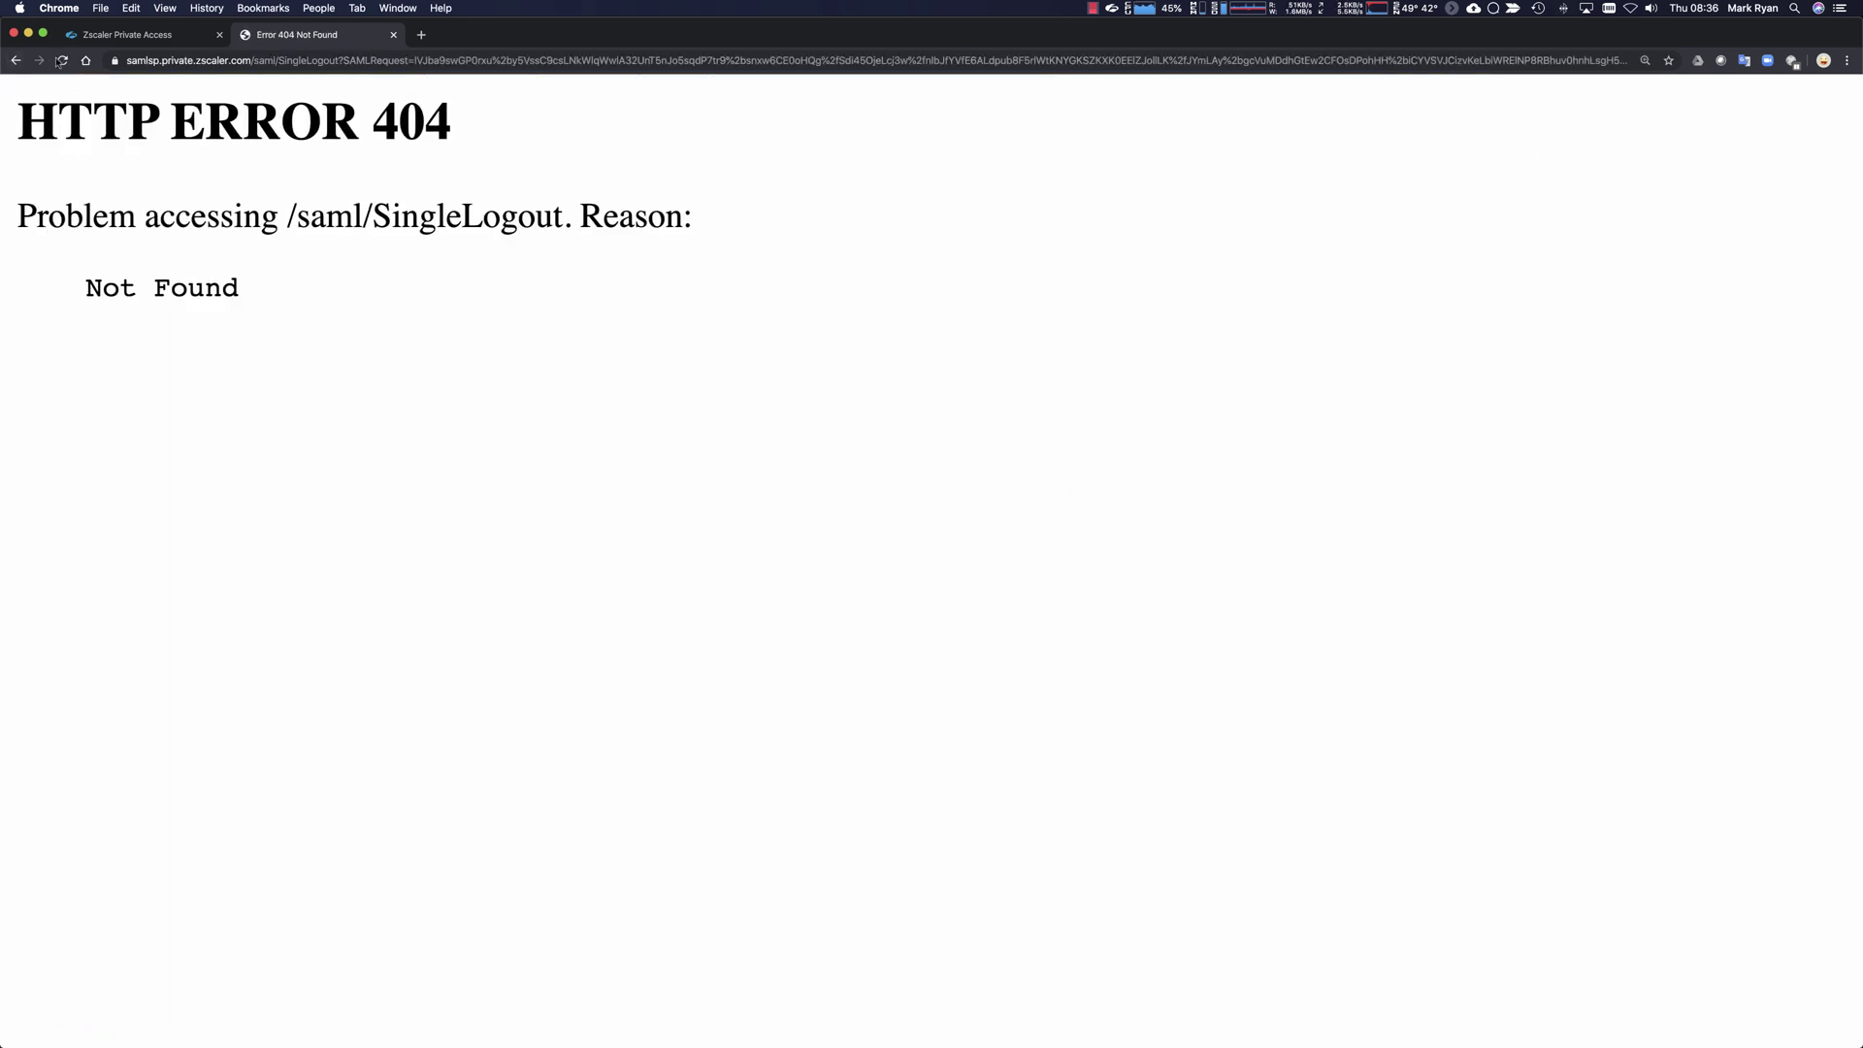
pyautogui.click(198, 60)
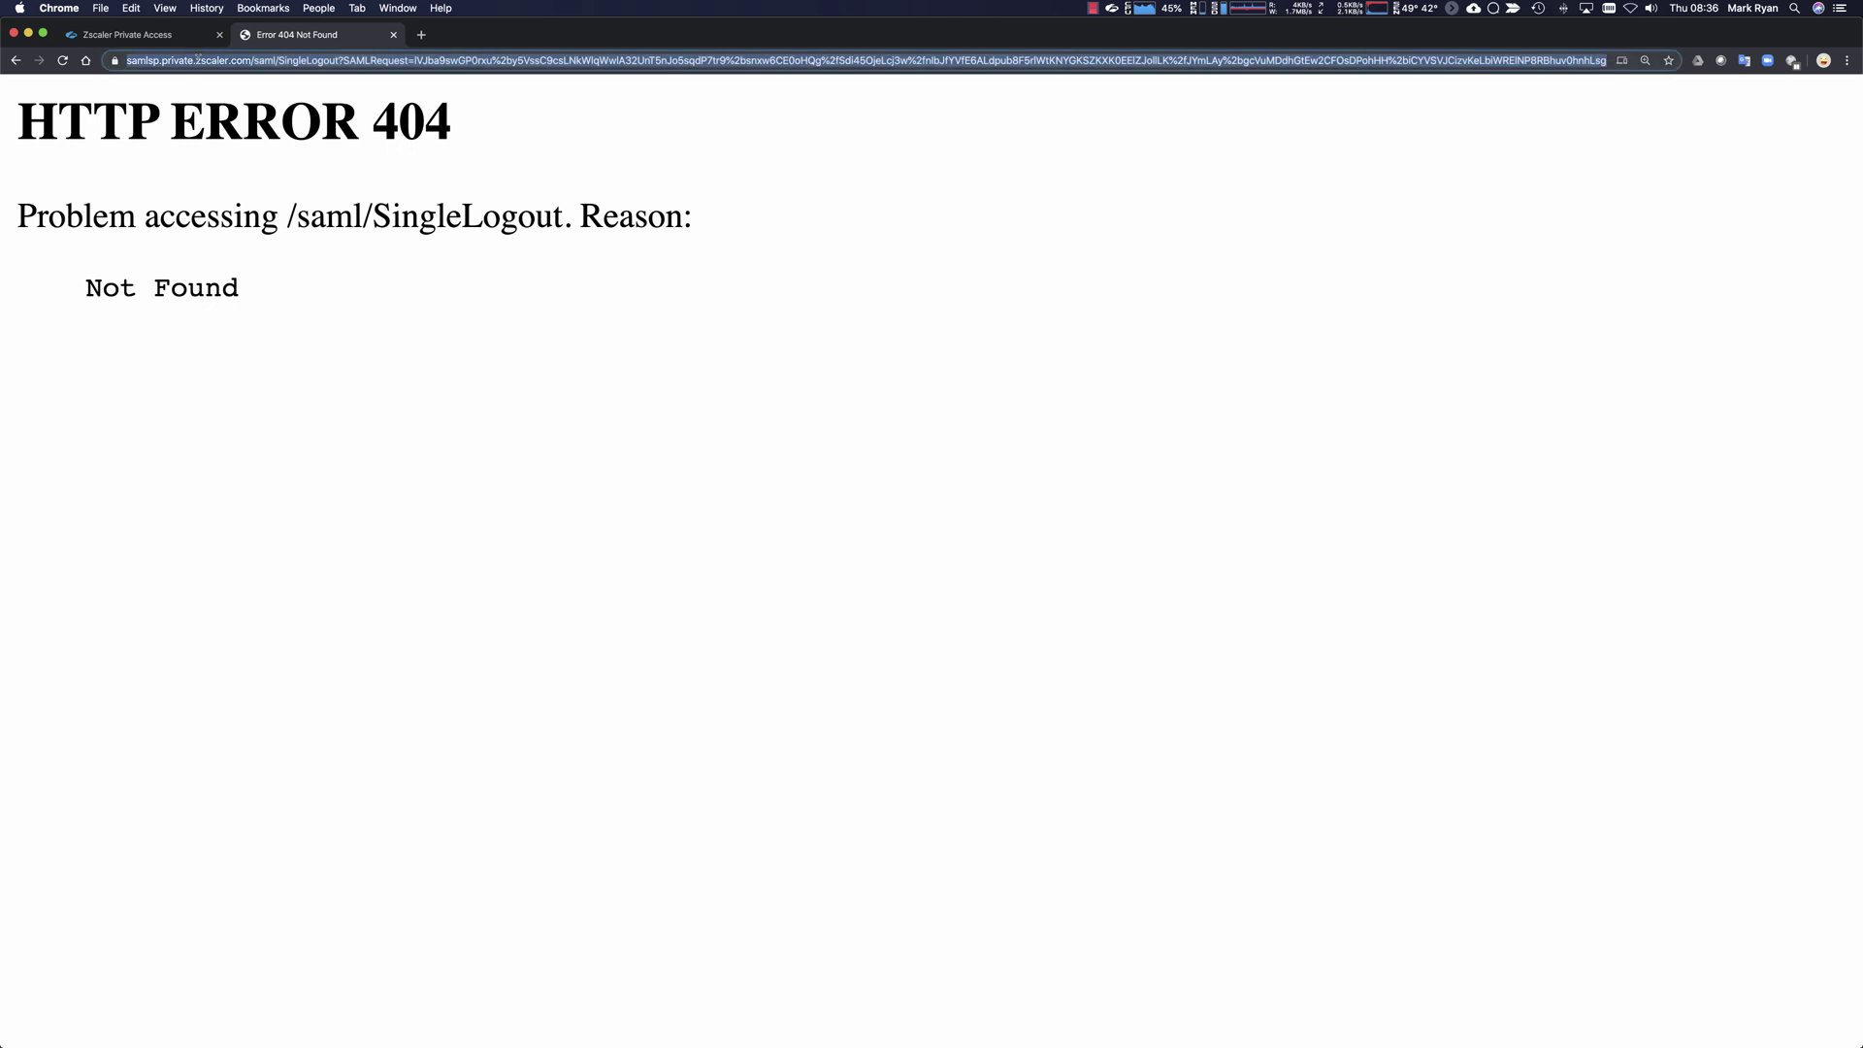
pyautogui.write('adfs')
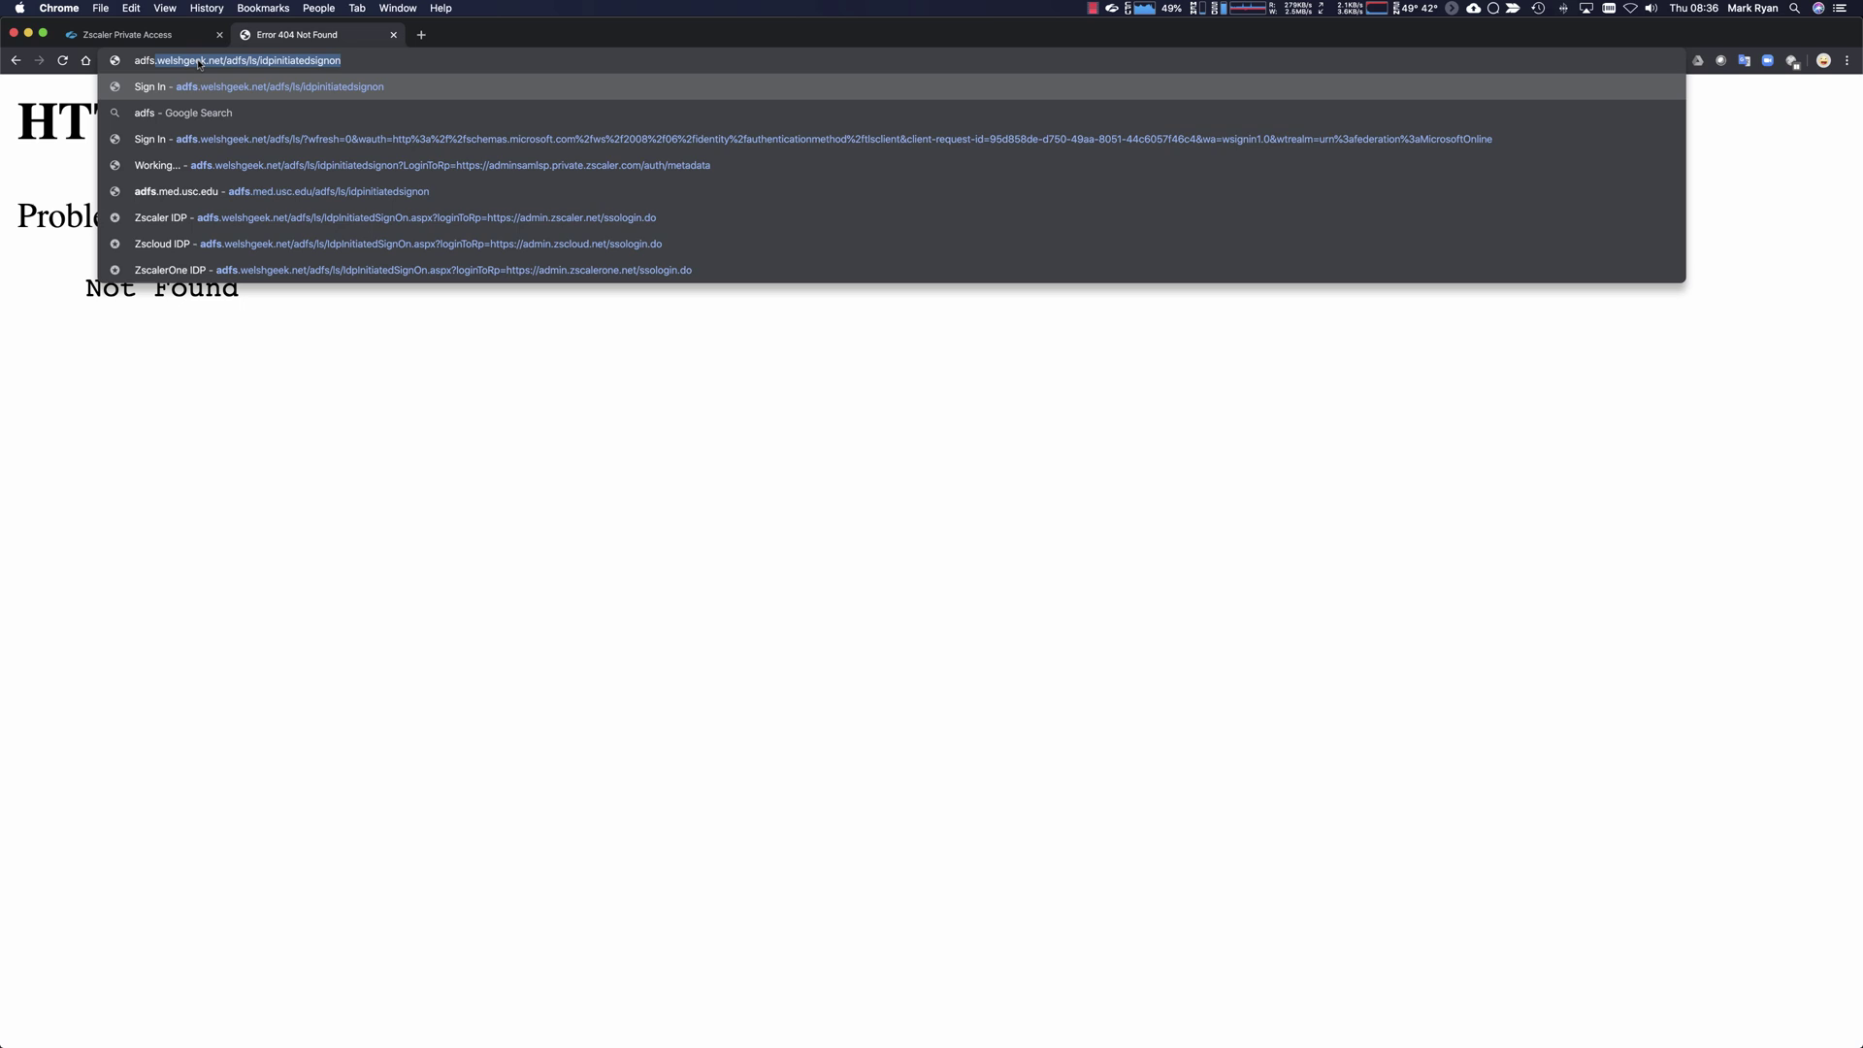
pyautogui.press('Return')
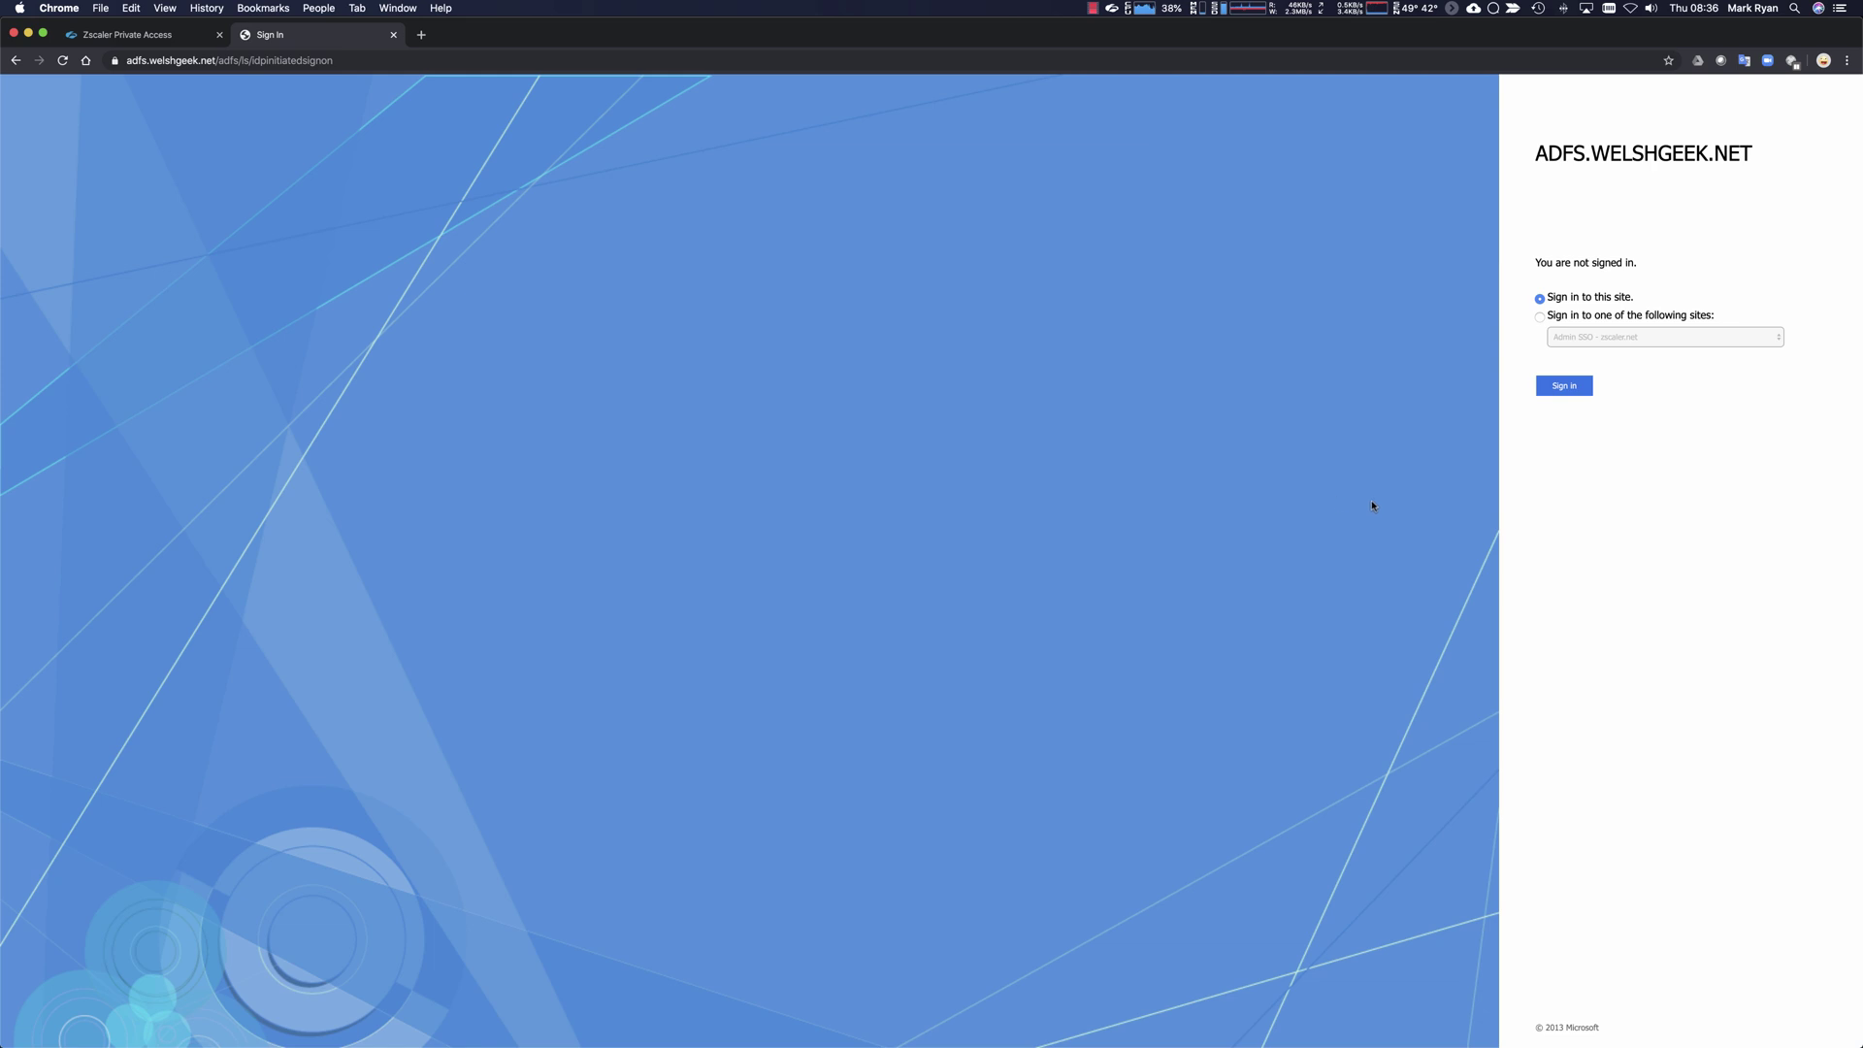
# From the ADFS sign-on page, choose the Zscaler Private Access AdminSSO site and sign in.
pyautogui.click(1541, 318)
pyautogui.click(1682, 337)
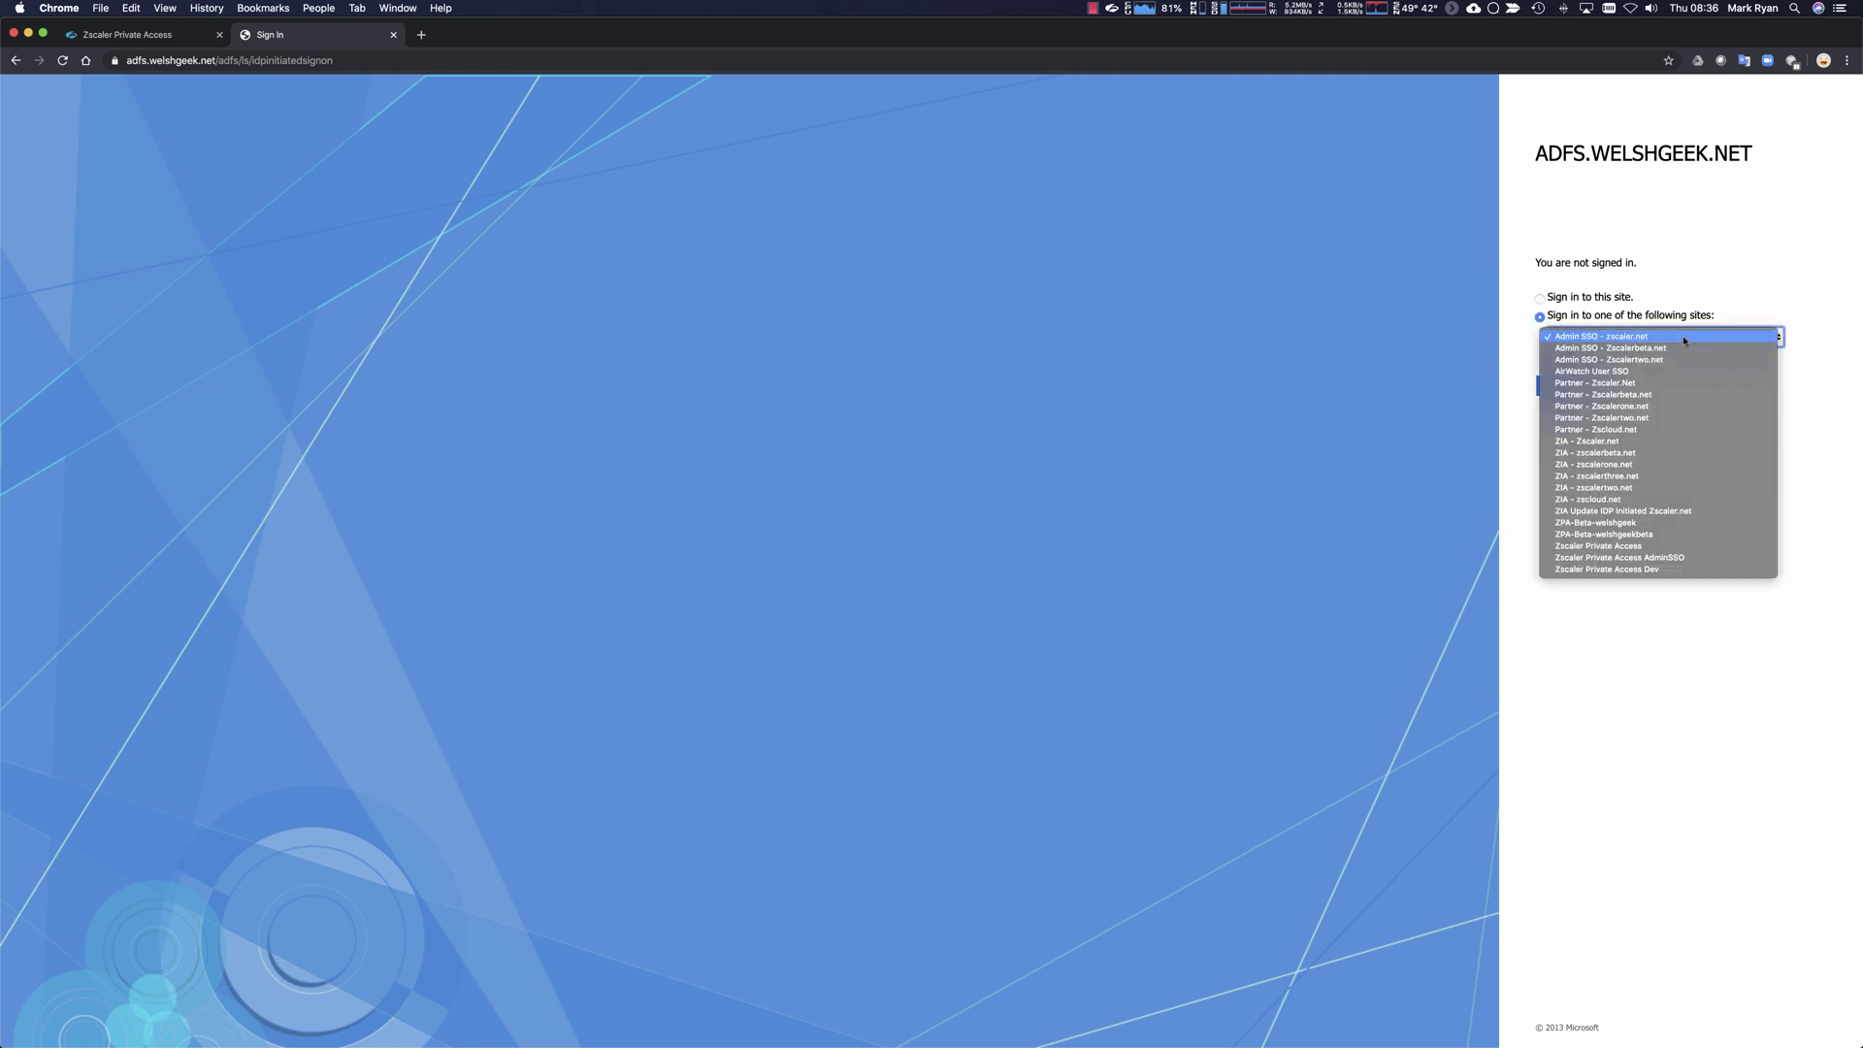
pyautogui.click(1676, 558)
pyautogui.click(1566, 387)
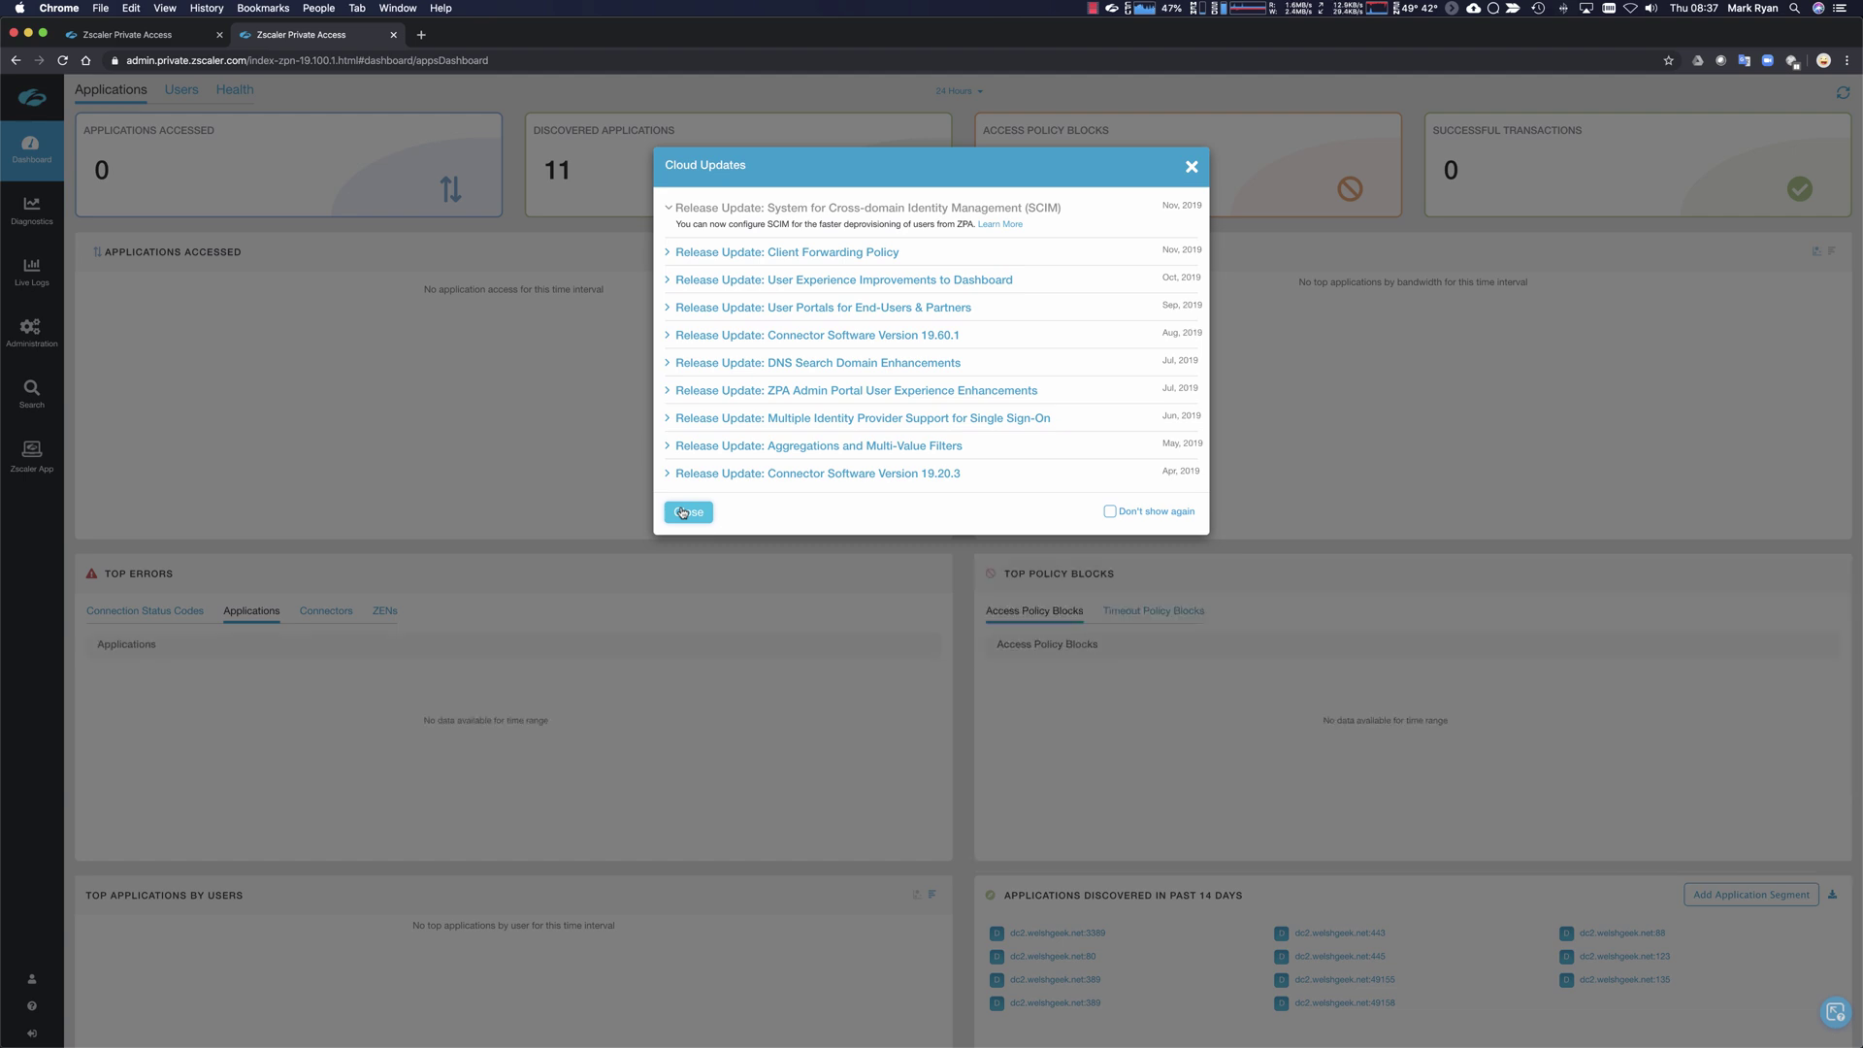
# Log out of the ZPA portal, sign out of all ADFS sites, and close the ADFS error tab.
pyautogui.click(682, 513)
pyautogui.click(33, 1033)
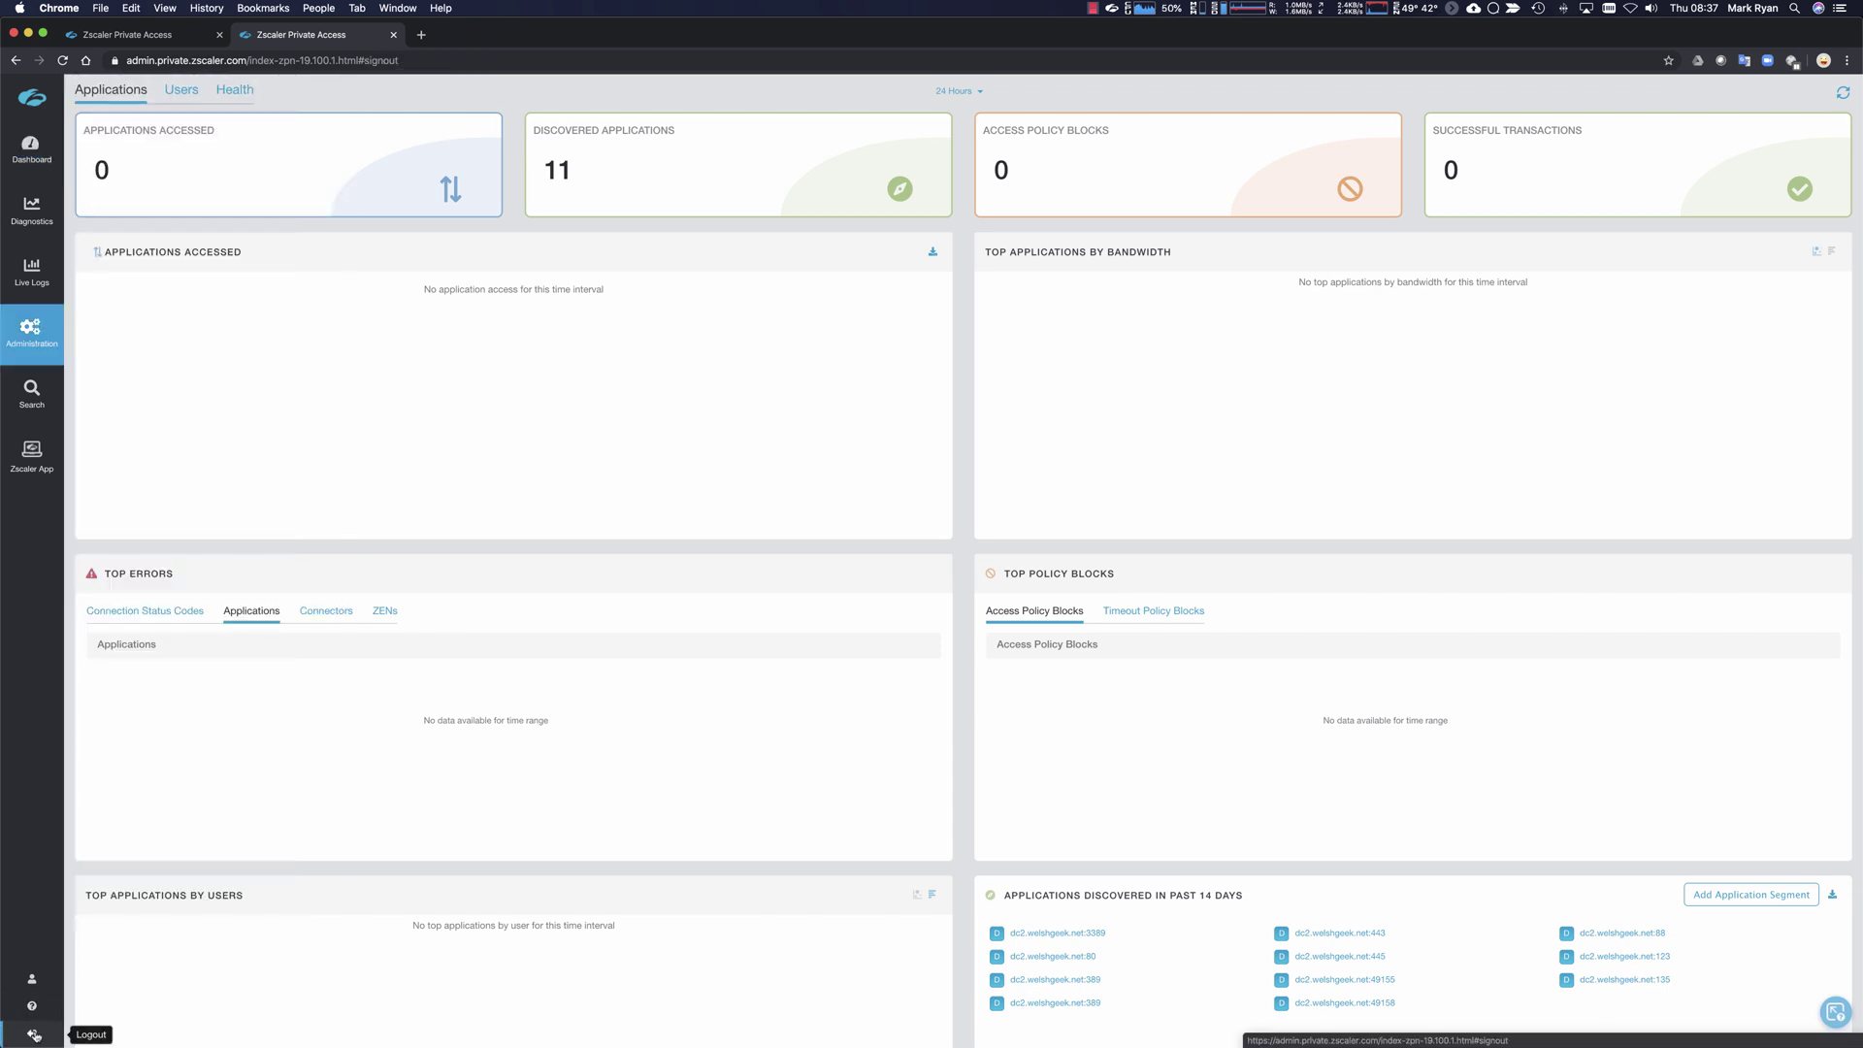
pyautogui.click(391, 59)
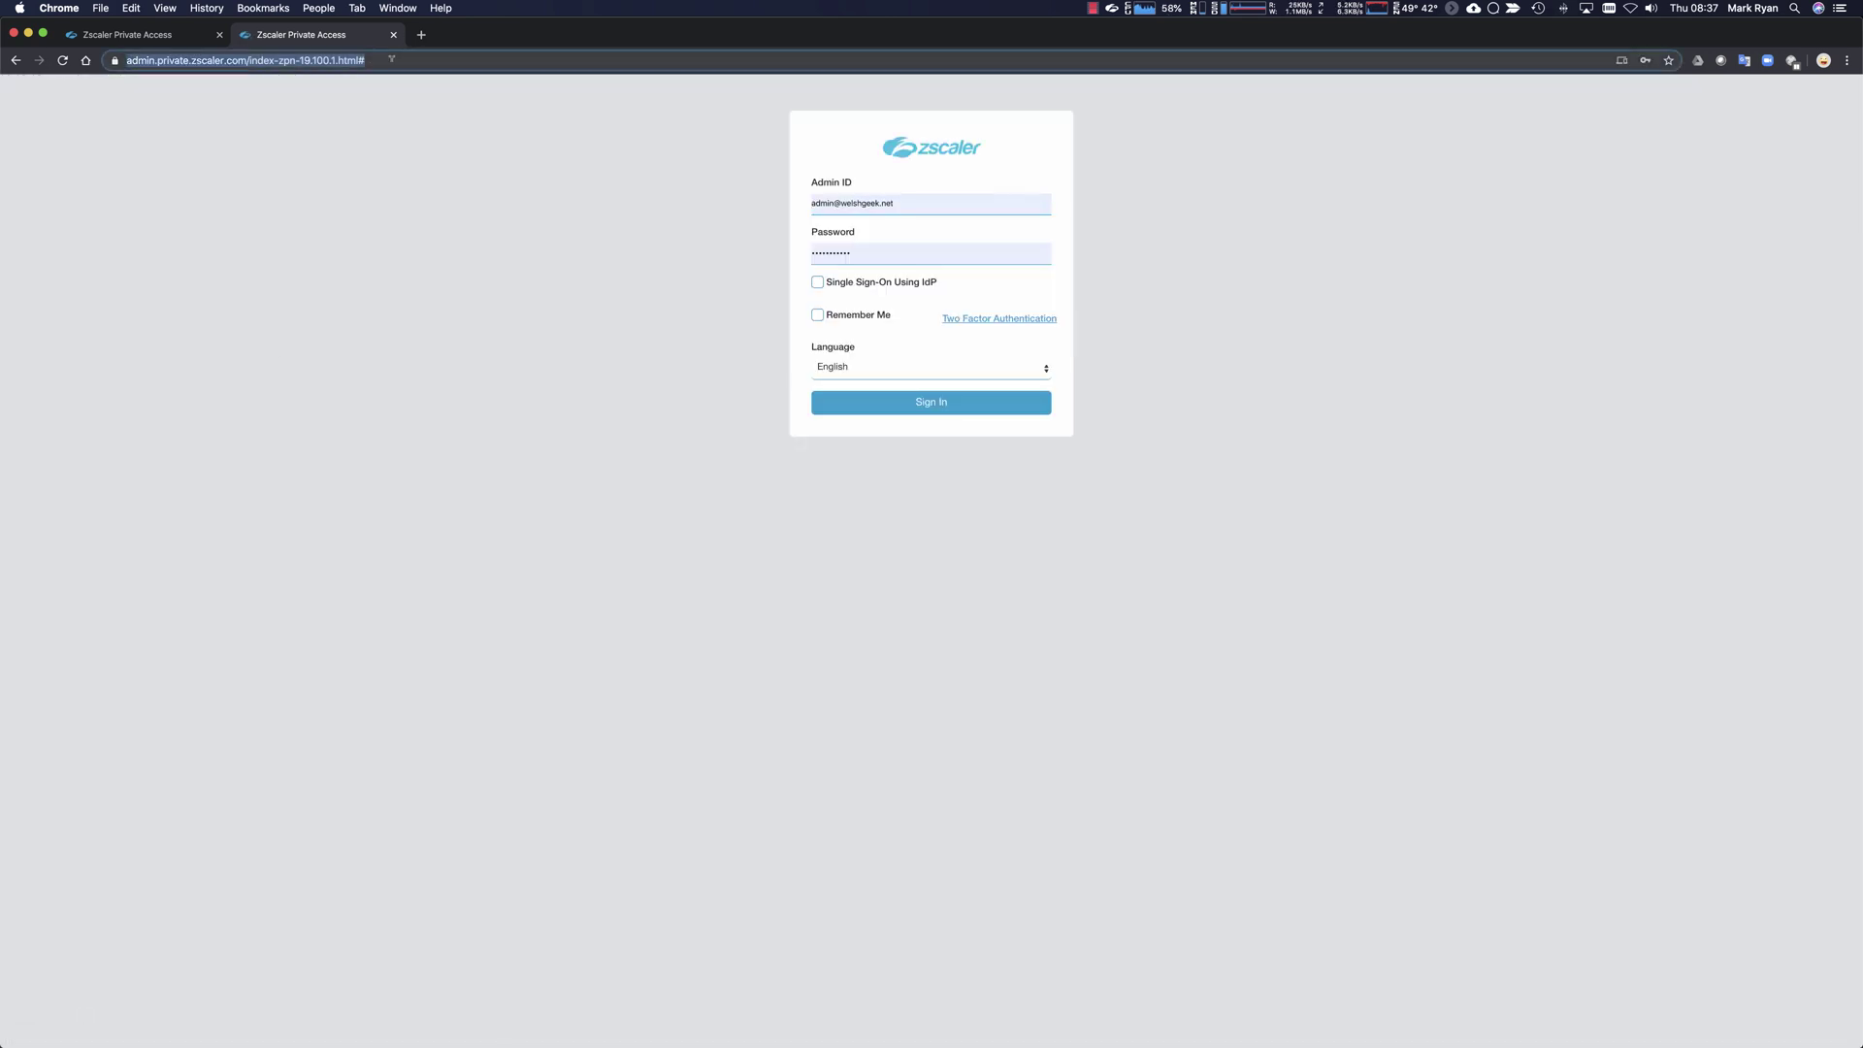
pyautogui.write('adfs.')
pyautogui.press('Return')
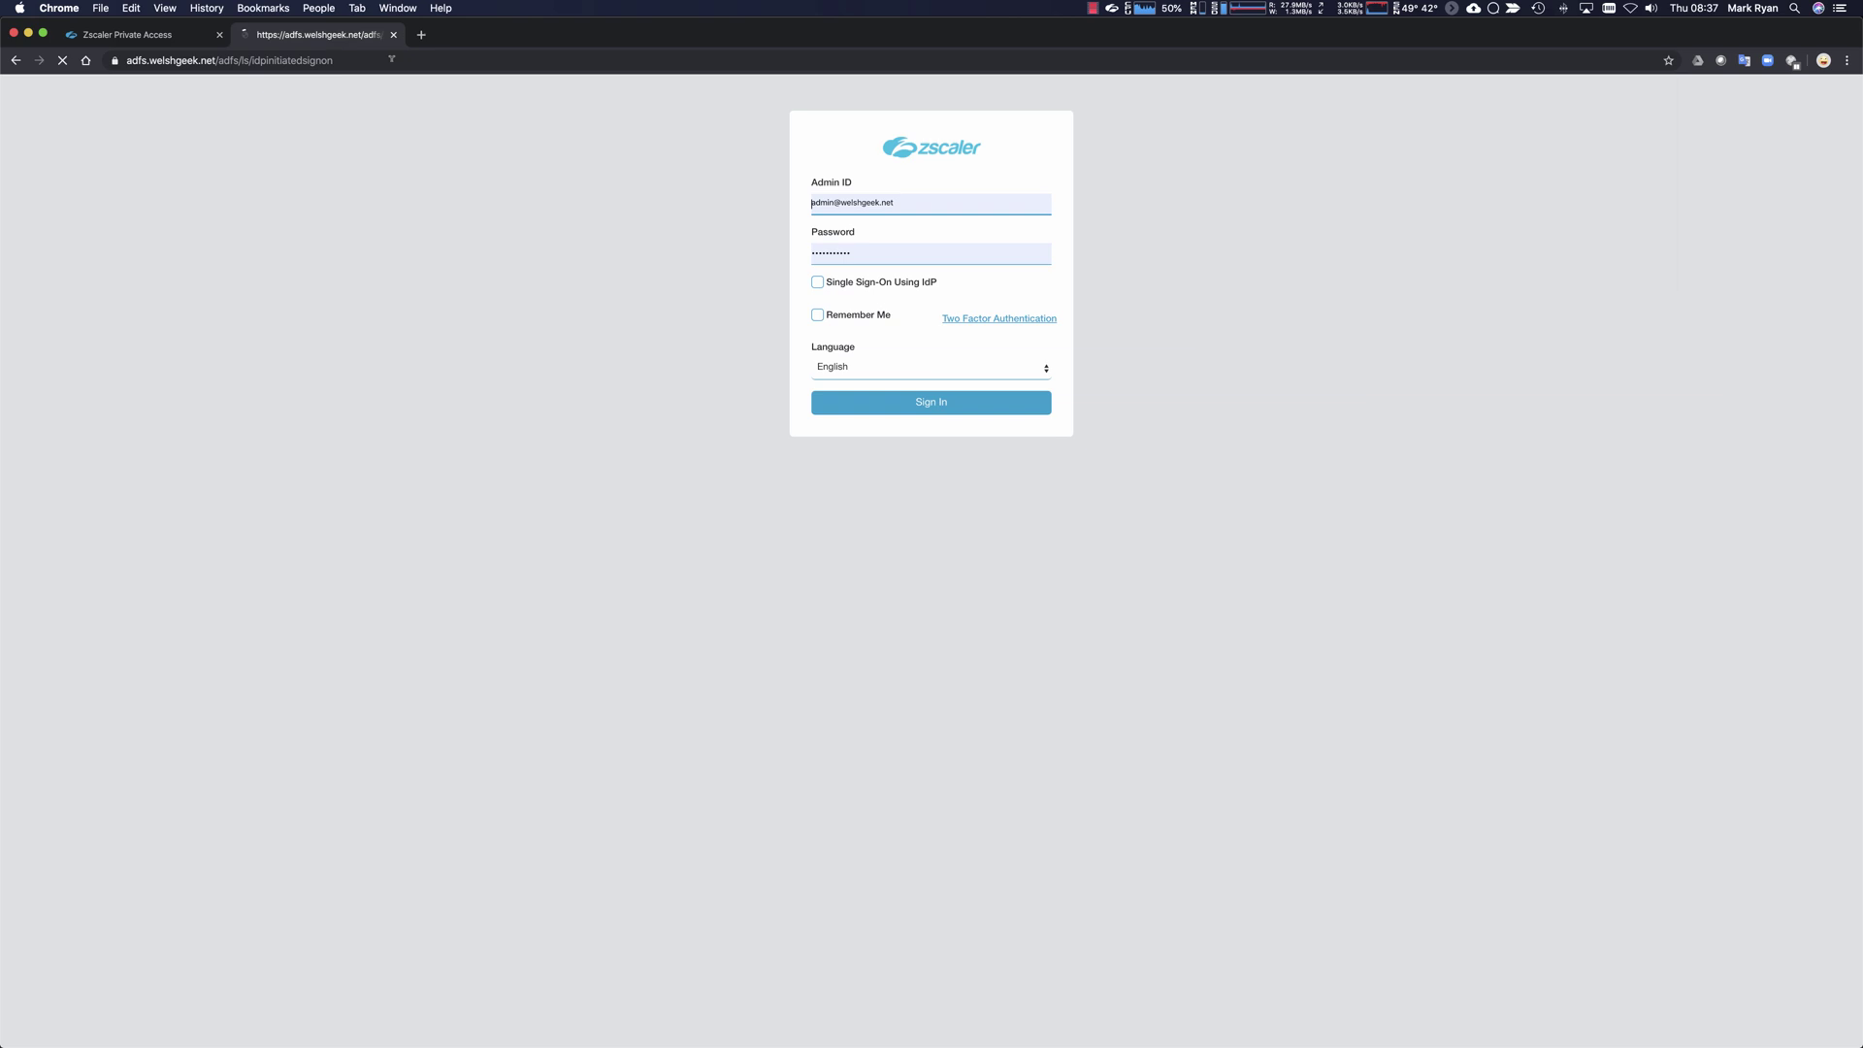
pyautogui.click(1566, 500)
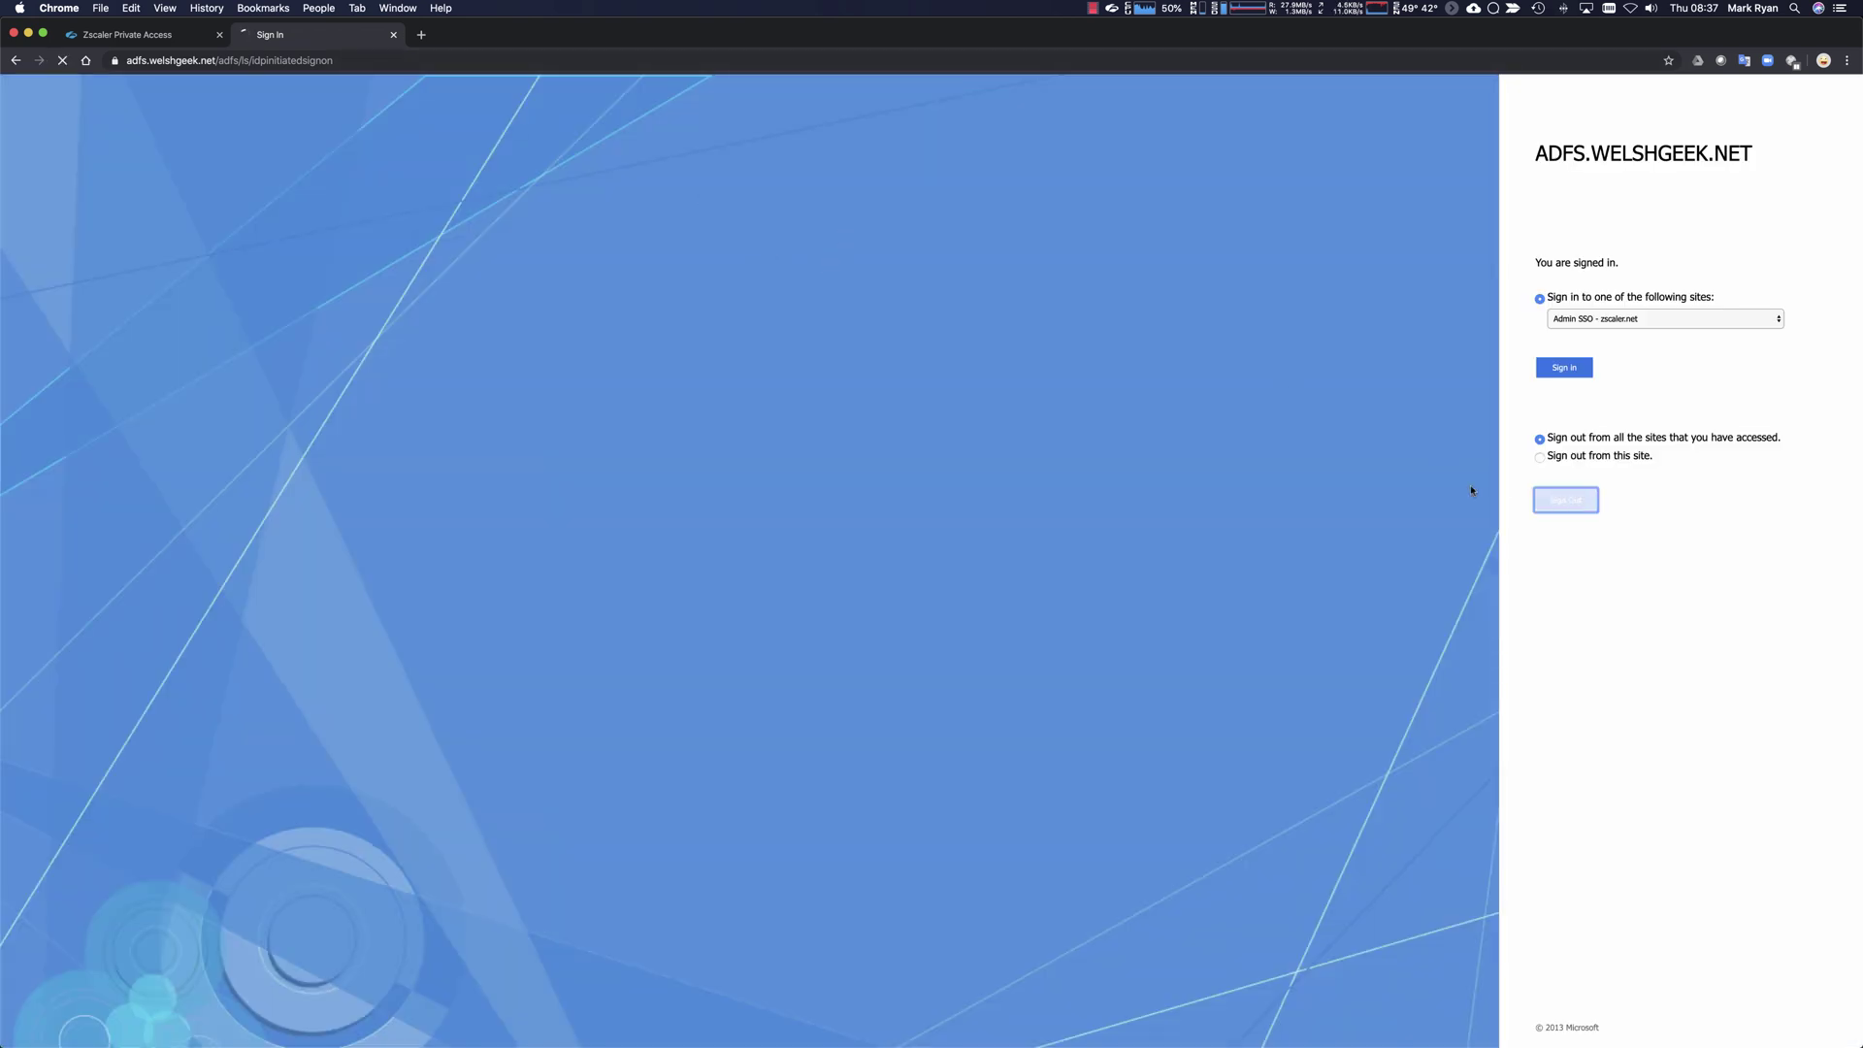
pyautogui.click(393, 34)
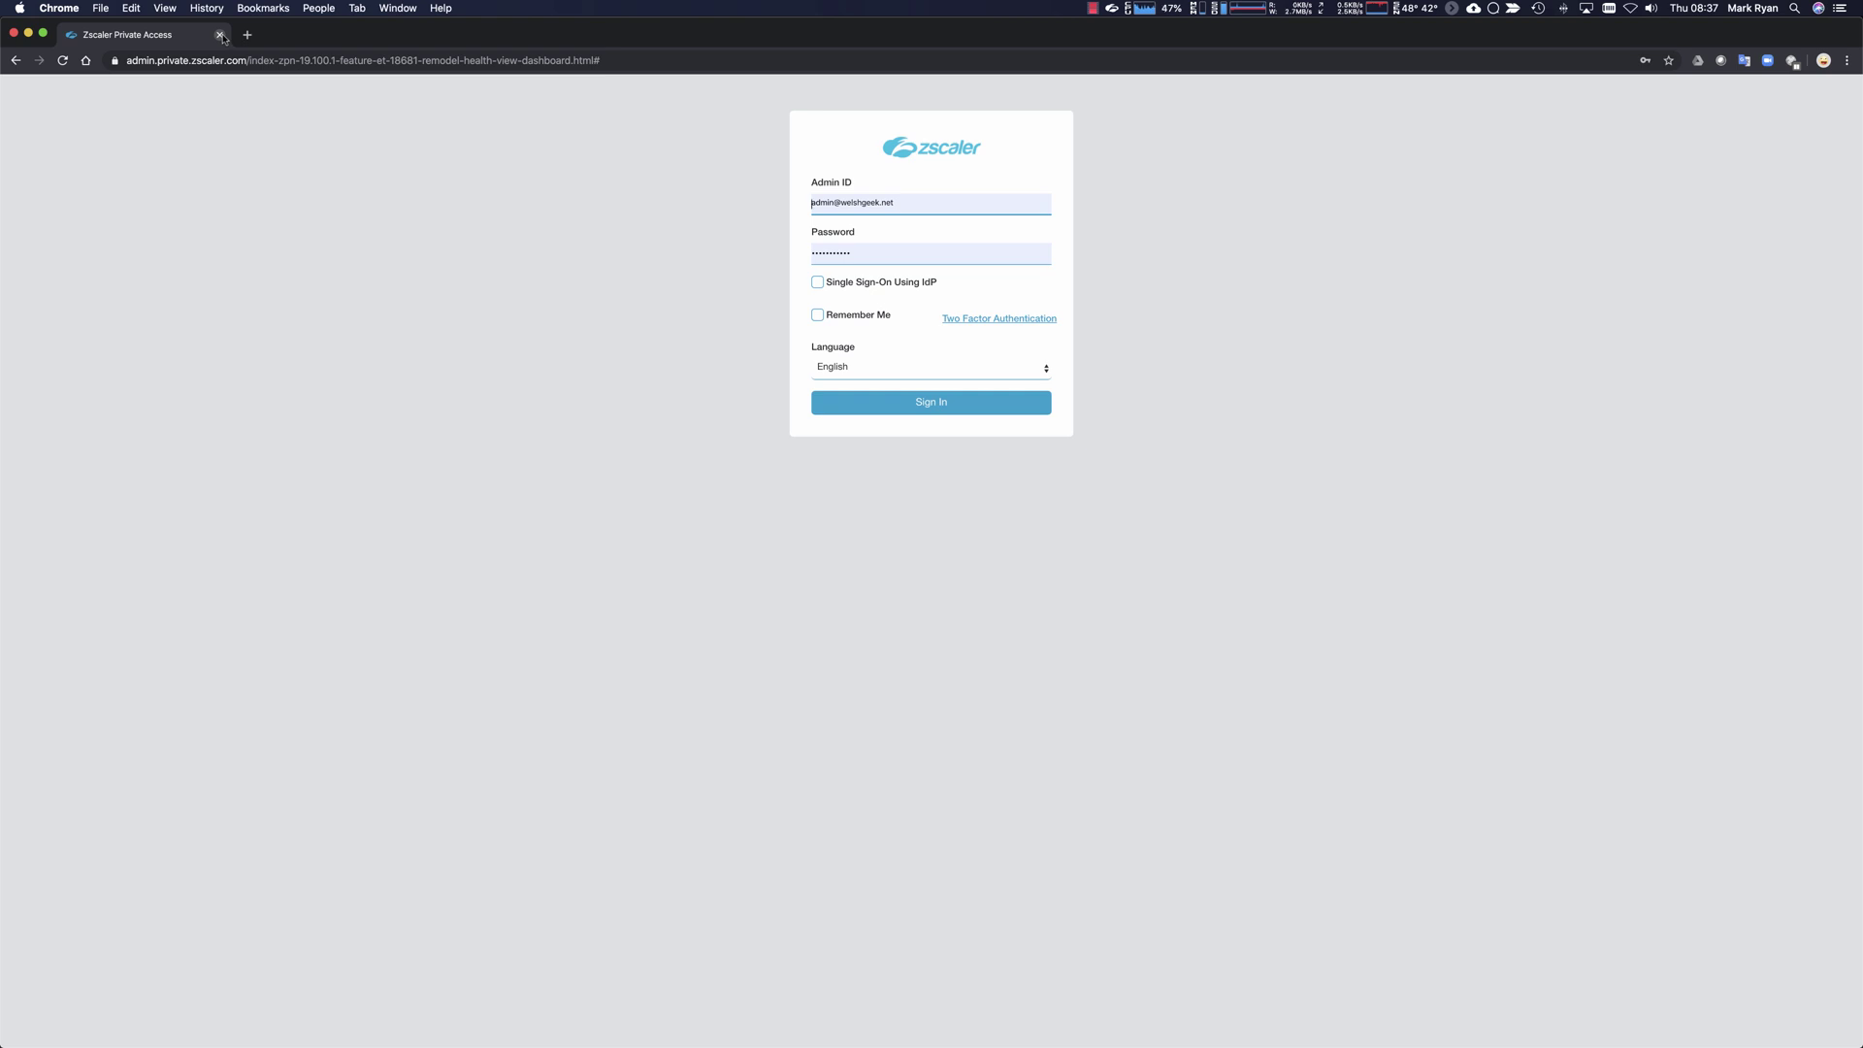
# Paste the ADFS idpinitiatedsignon URL ending loginToRp=ZPAAdmin into the address bar without loading it.
pyautogui.press('super+l')
pyautogui.write('https://adfs.welshgeek.net/adfs/ls/idpinitiatedsignon?Logintorp=ZPAAdmin')
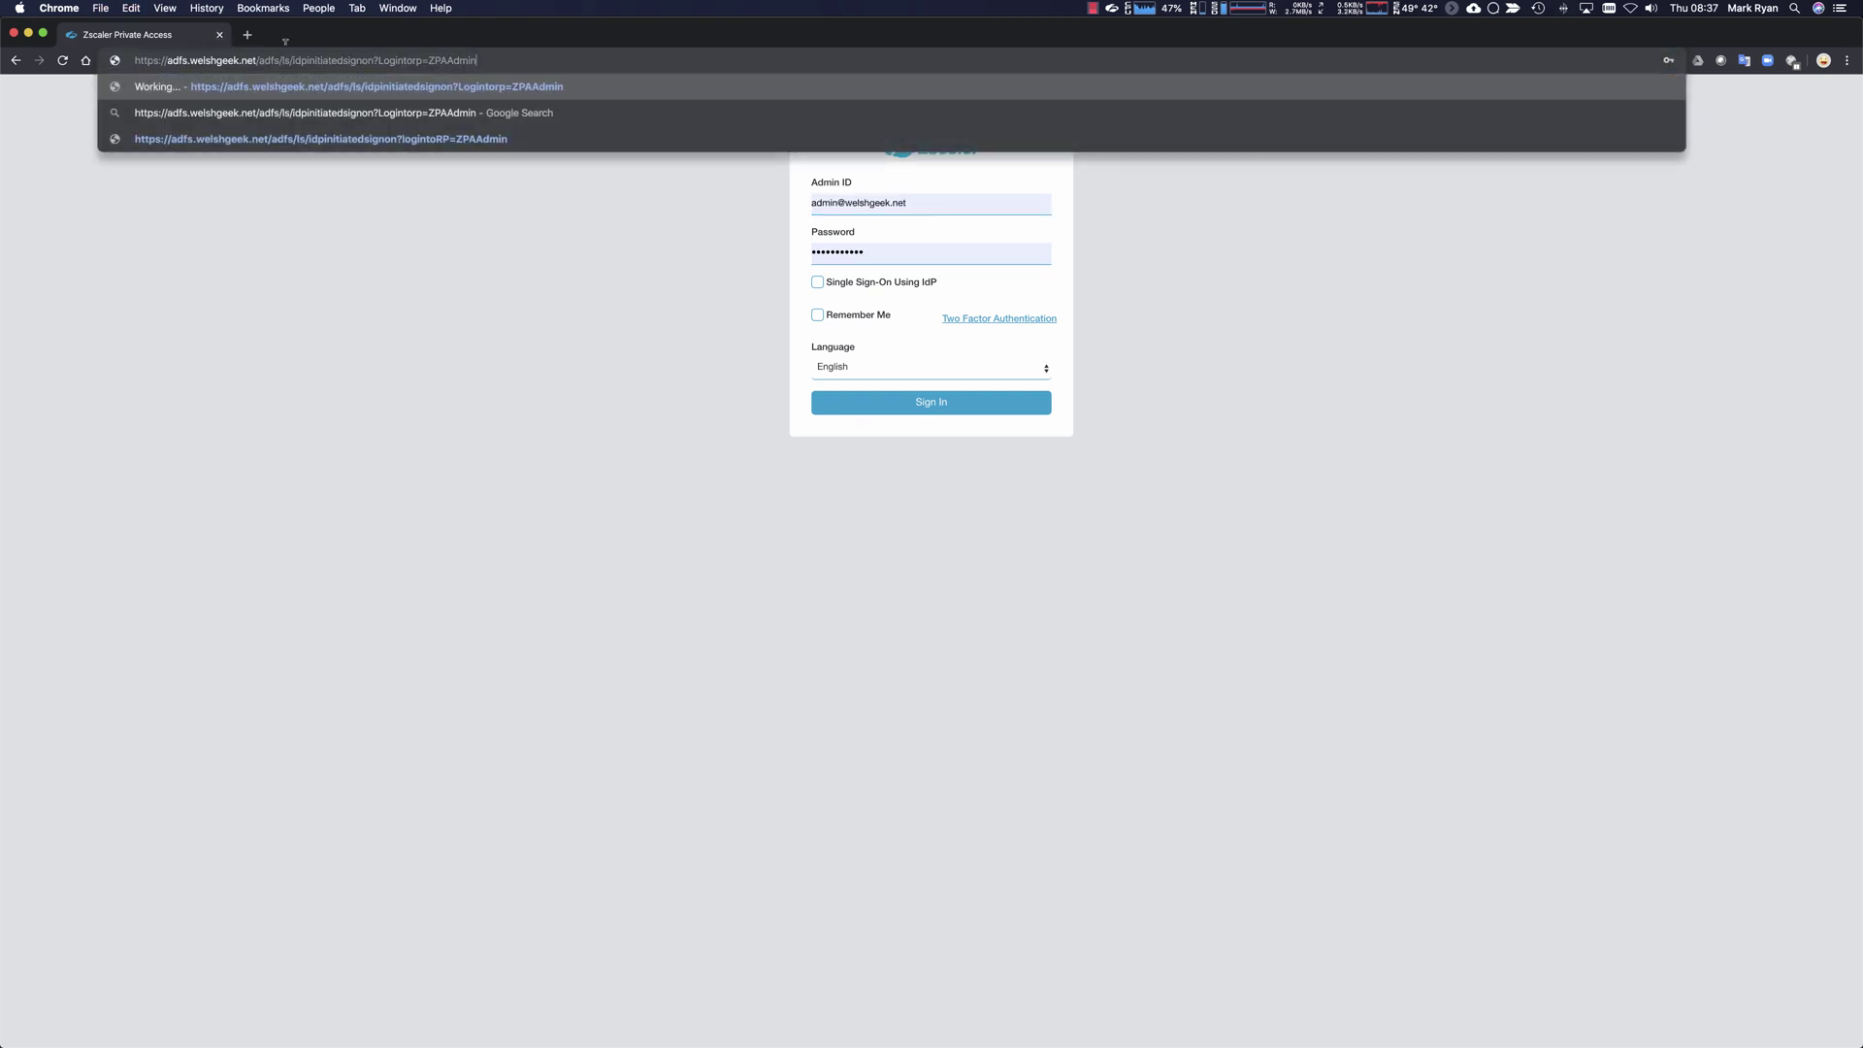
pyautogui.press('Return')
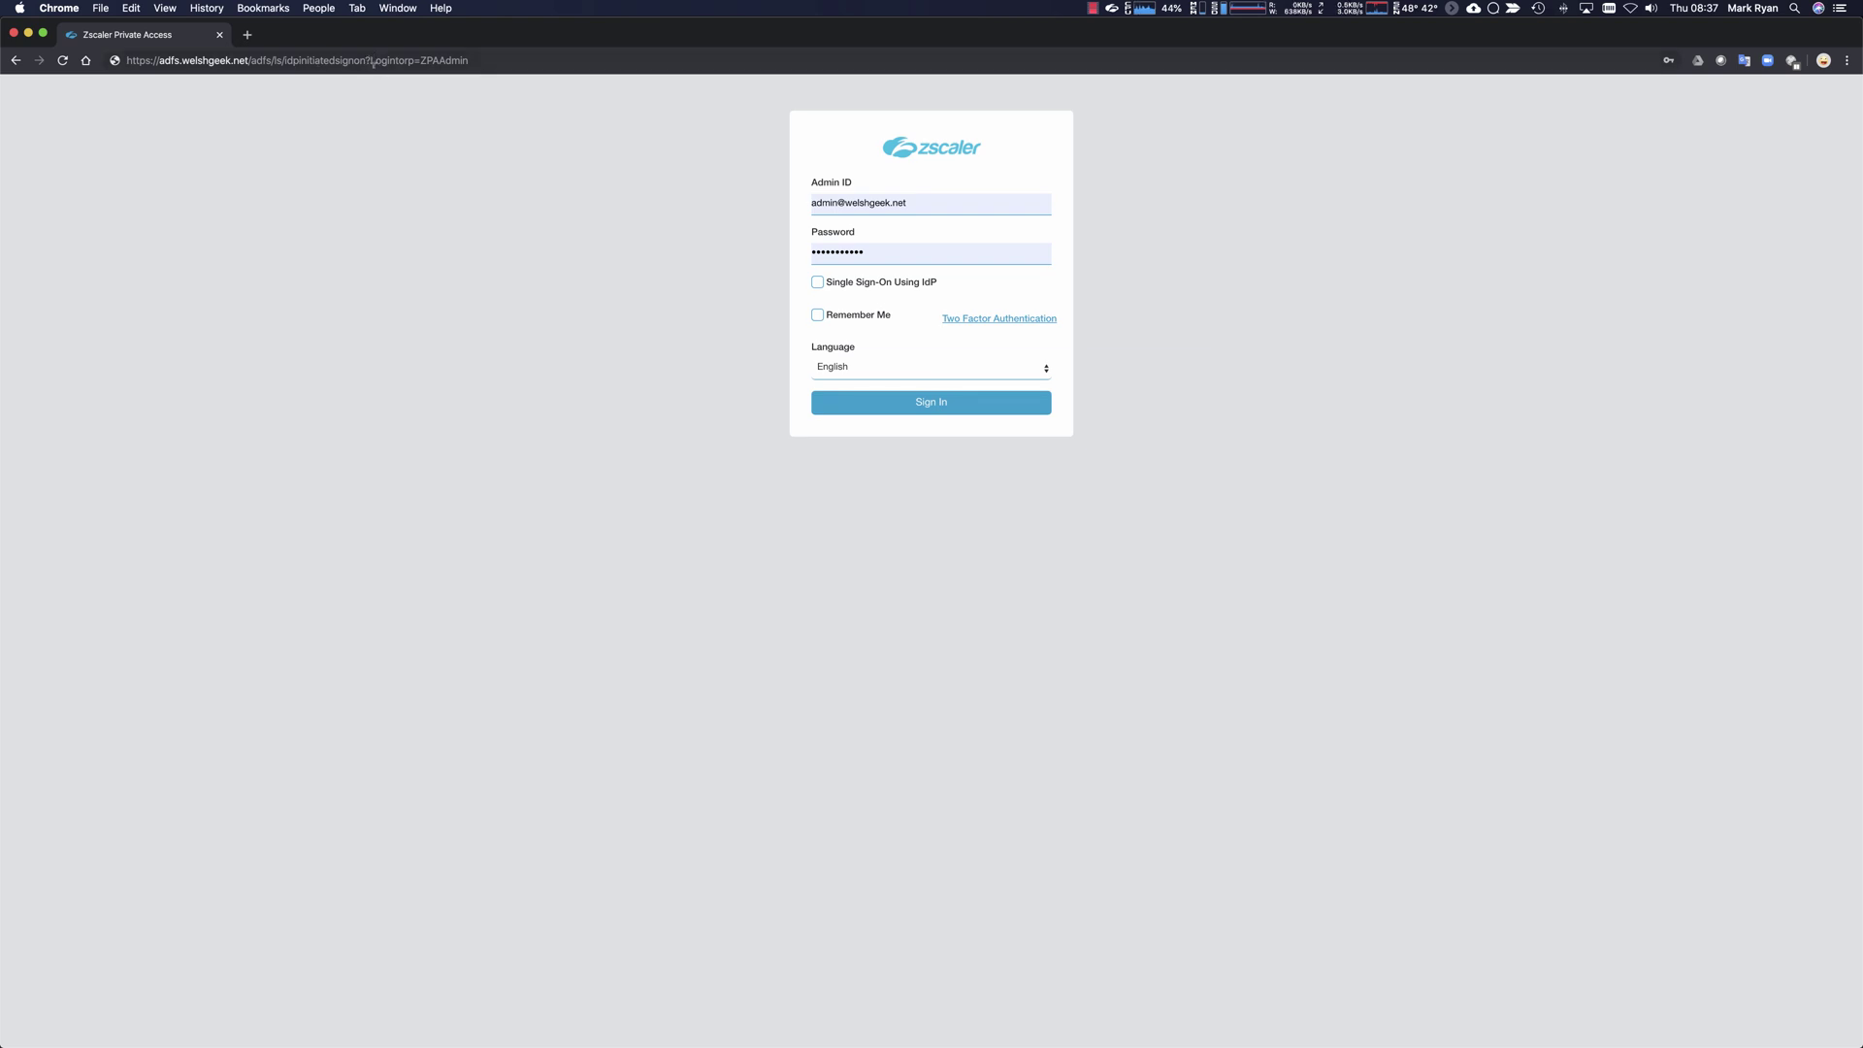
pyautogui.doubleClick(423, 60)
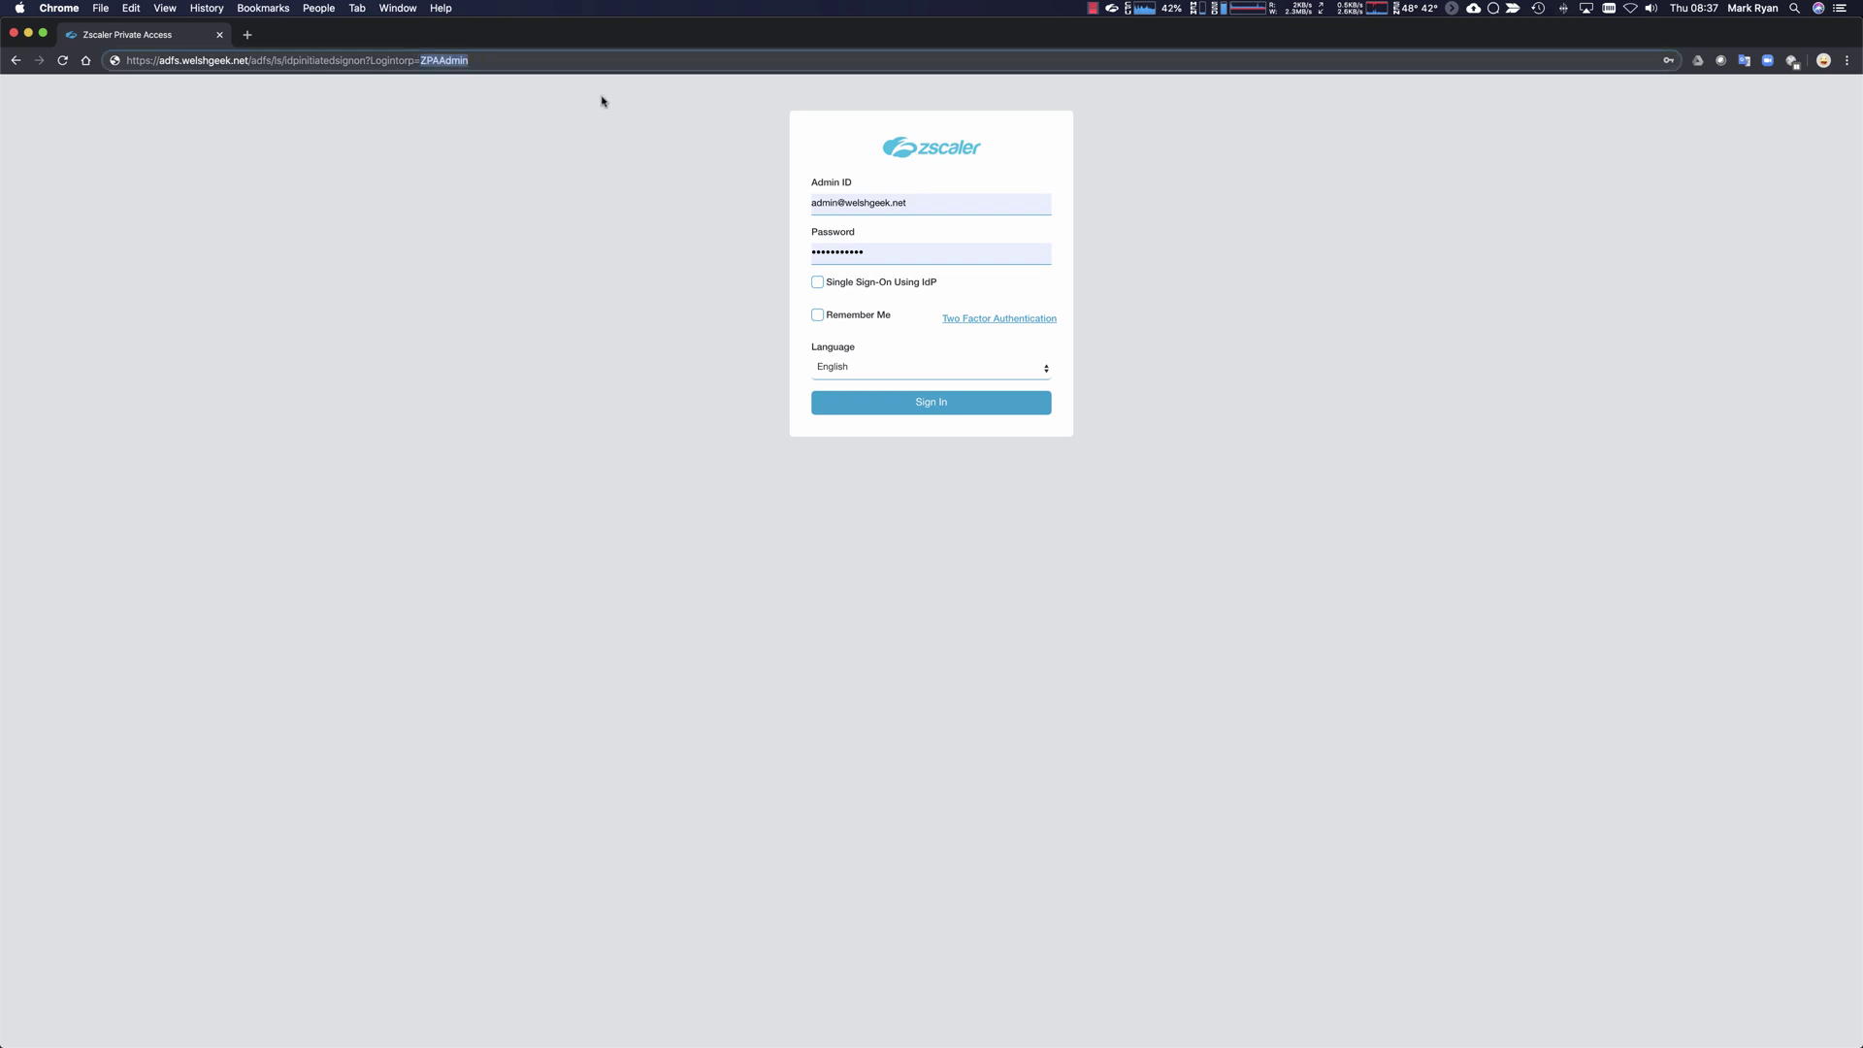
pyautogui.press('super+Tab')
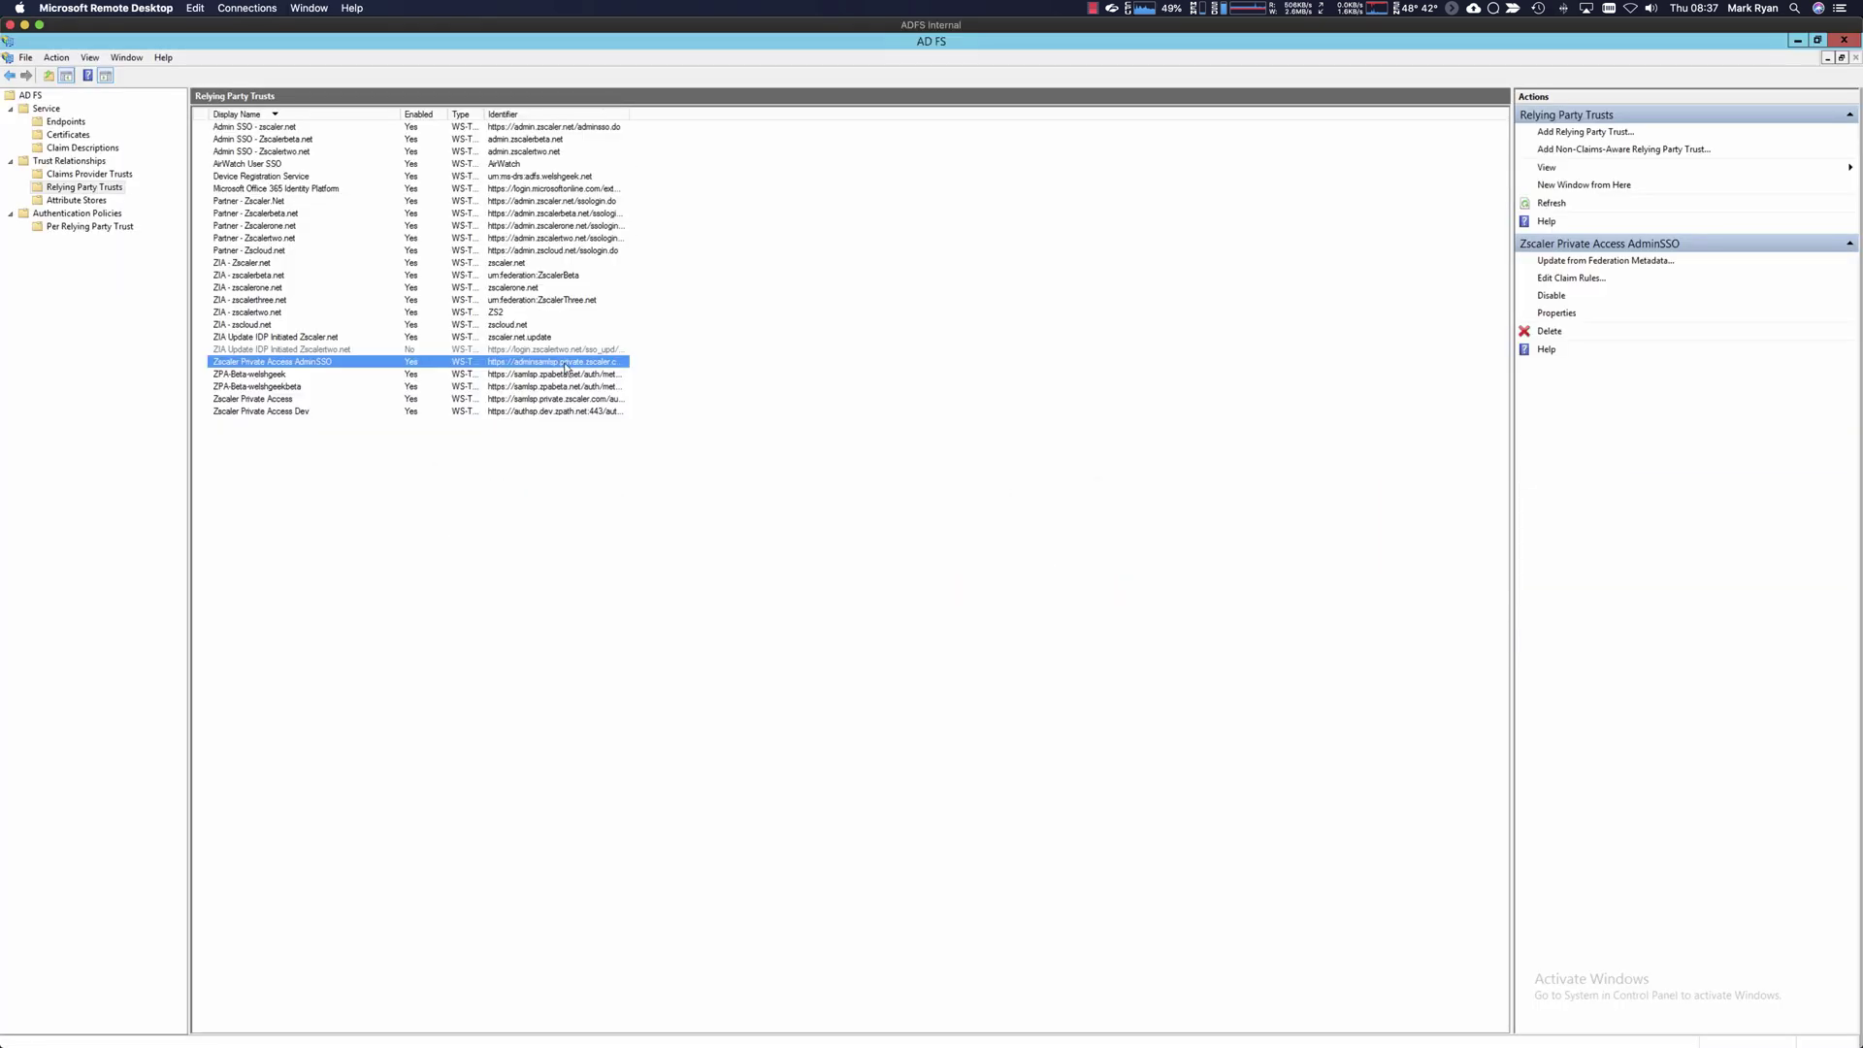
pyautogui.rightClick(296, 361)
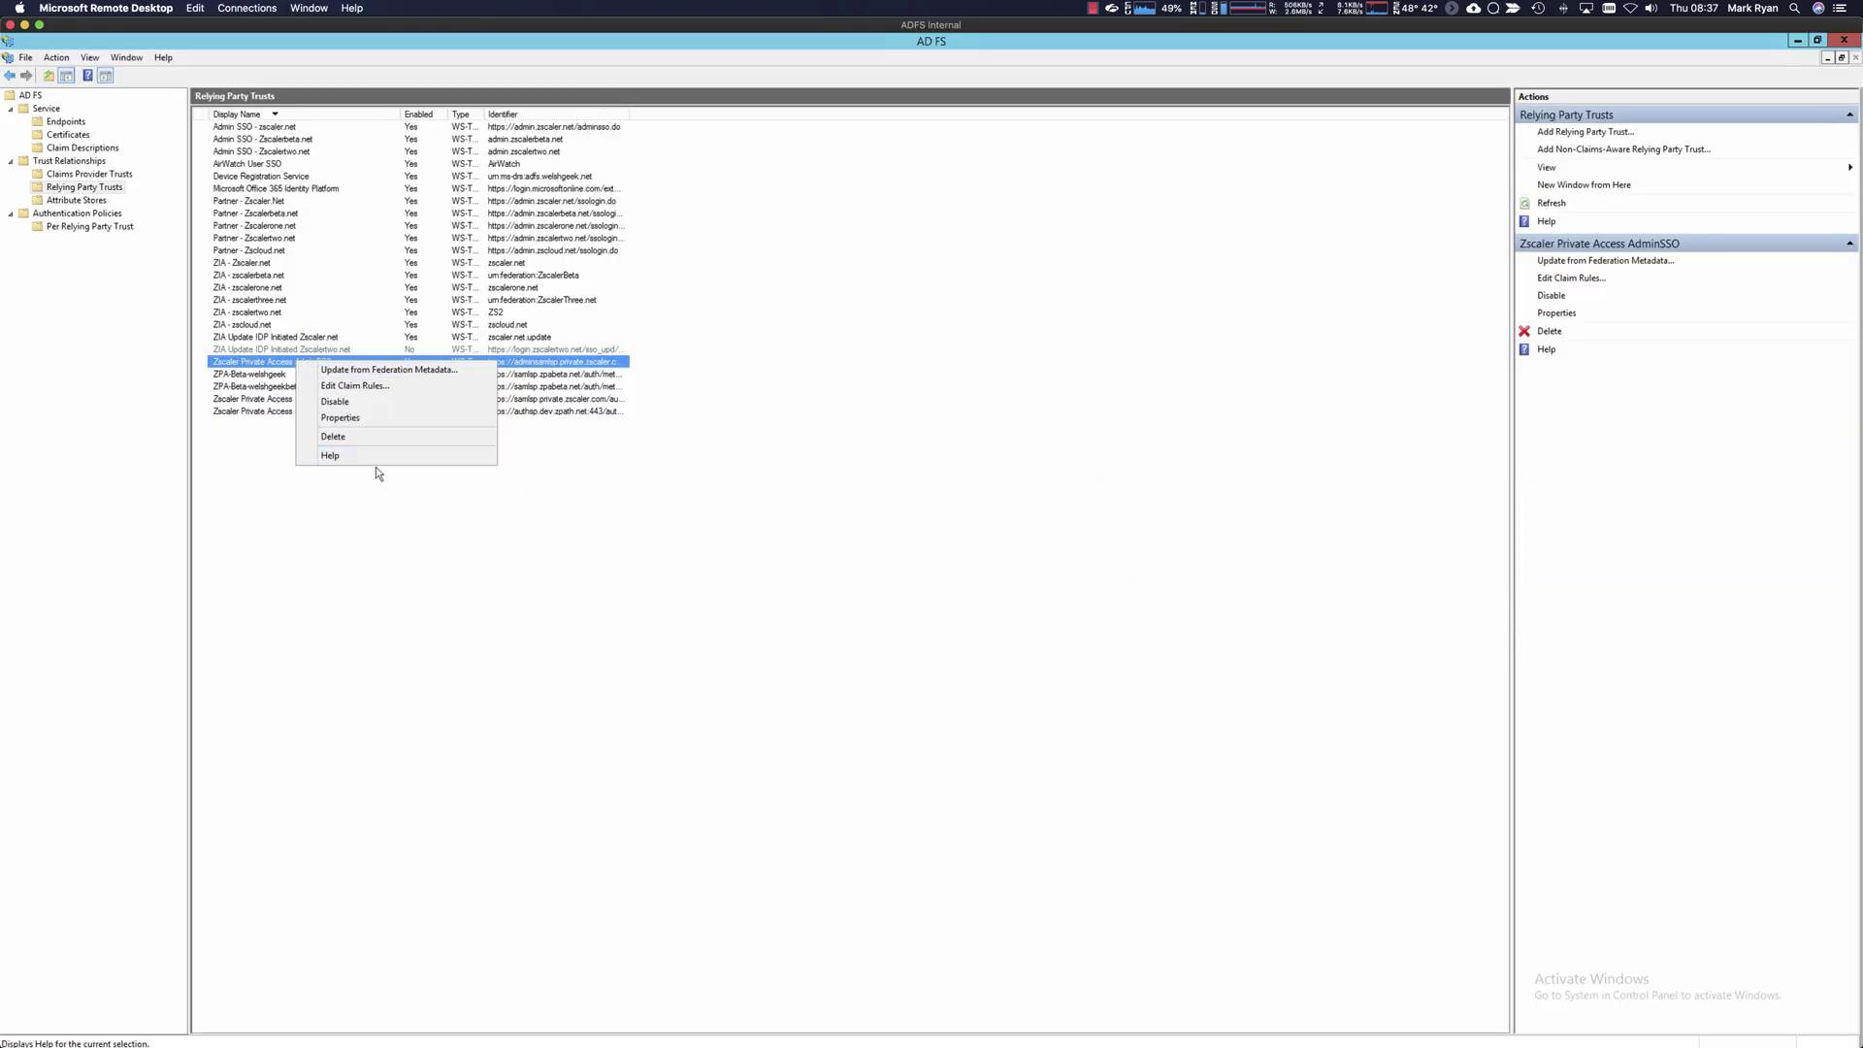
pyautogui.click(364, 416)
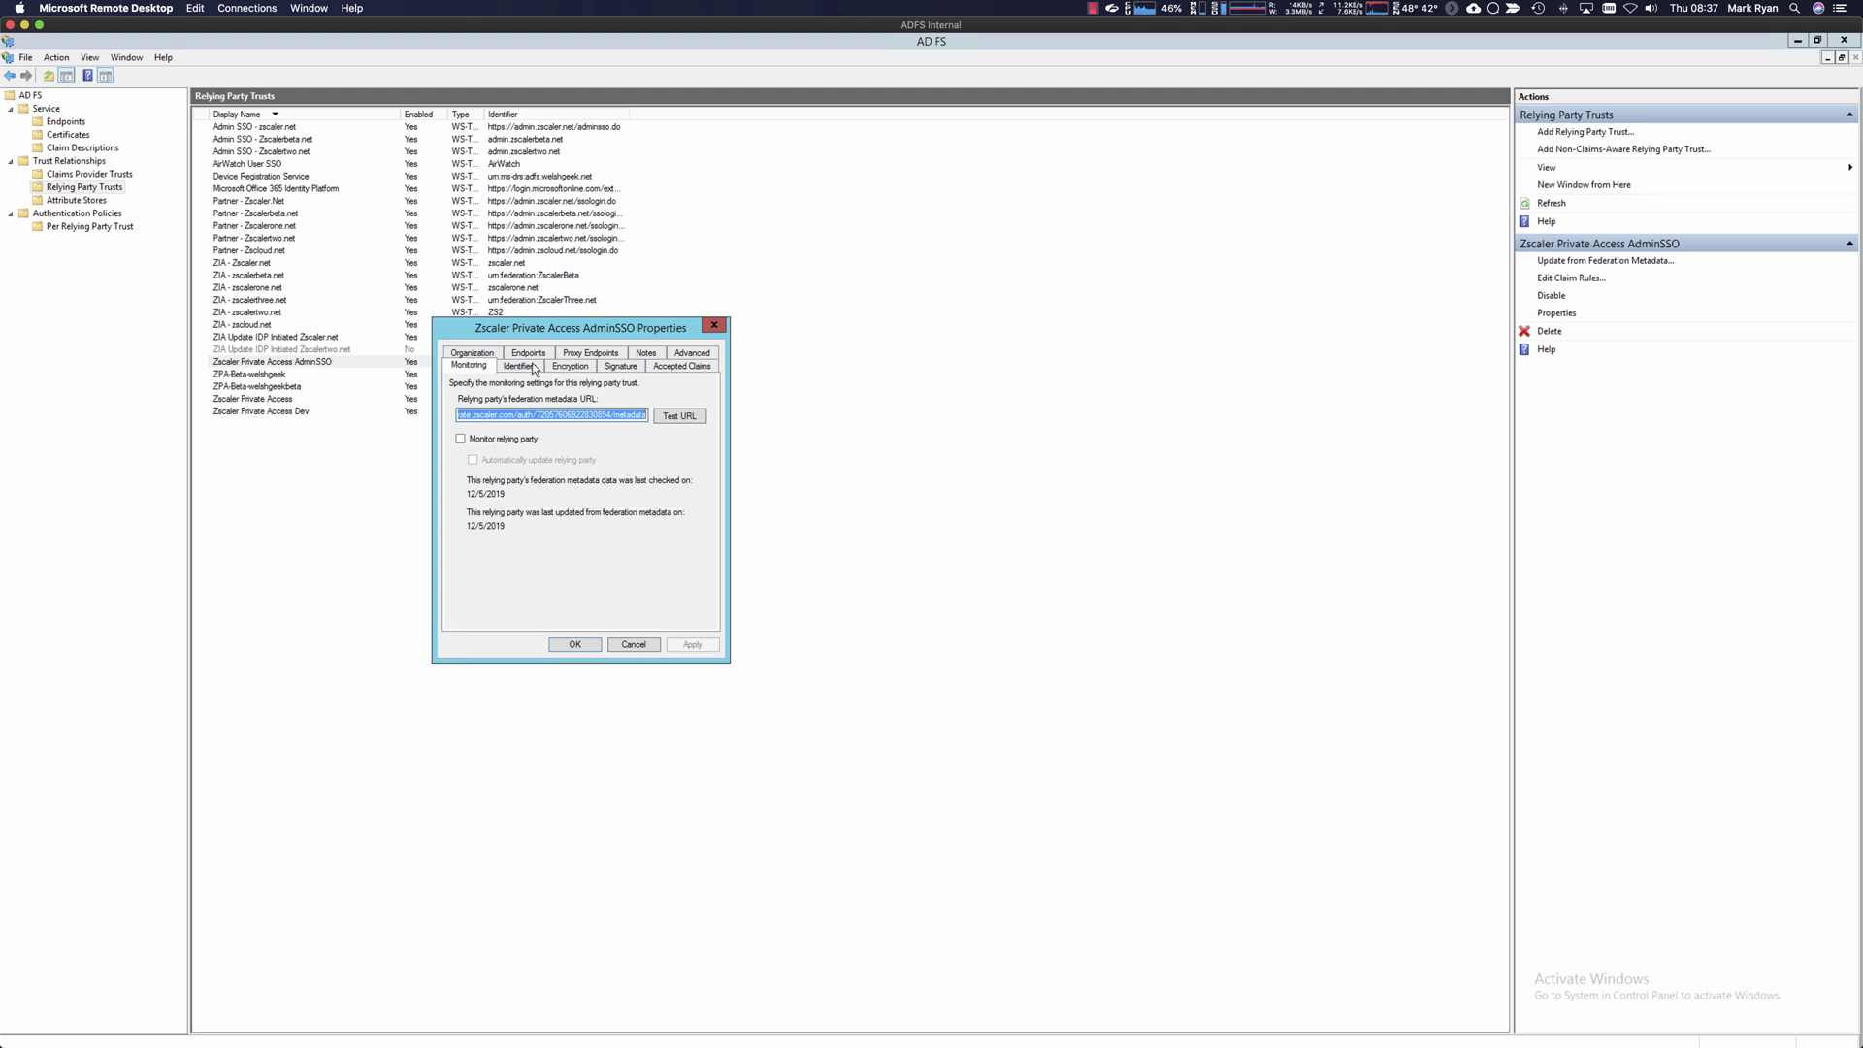
pyautogui.click(532, 364)
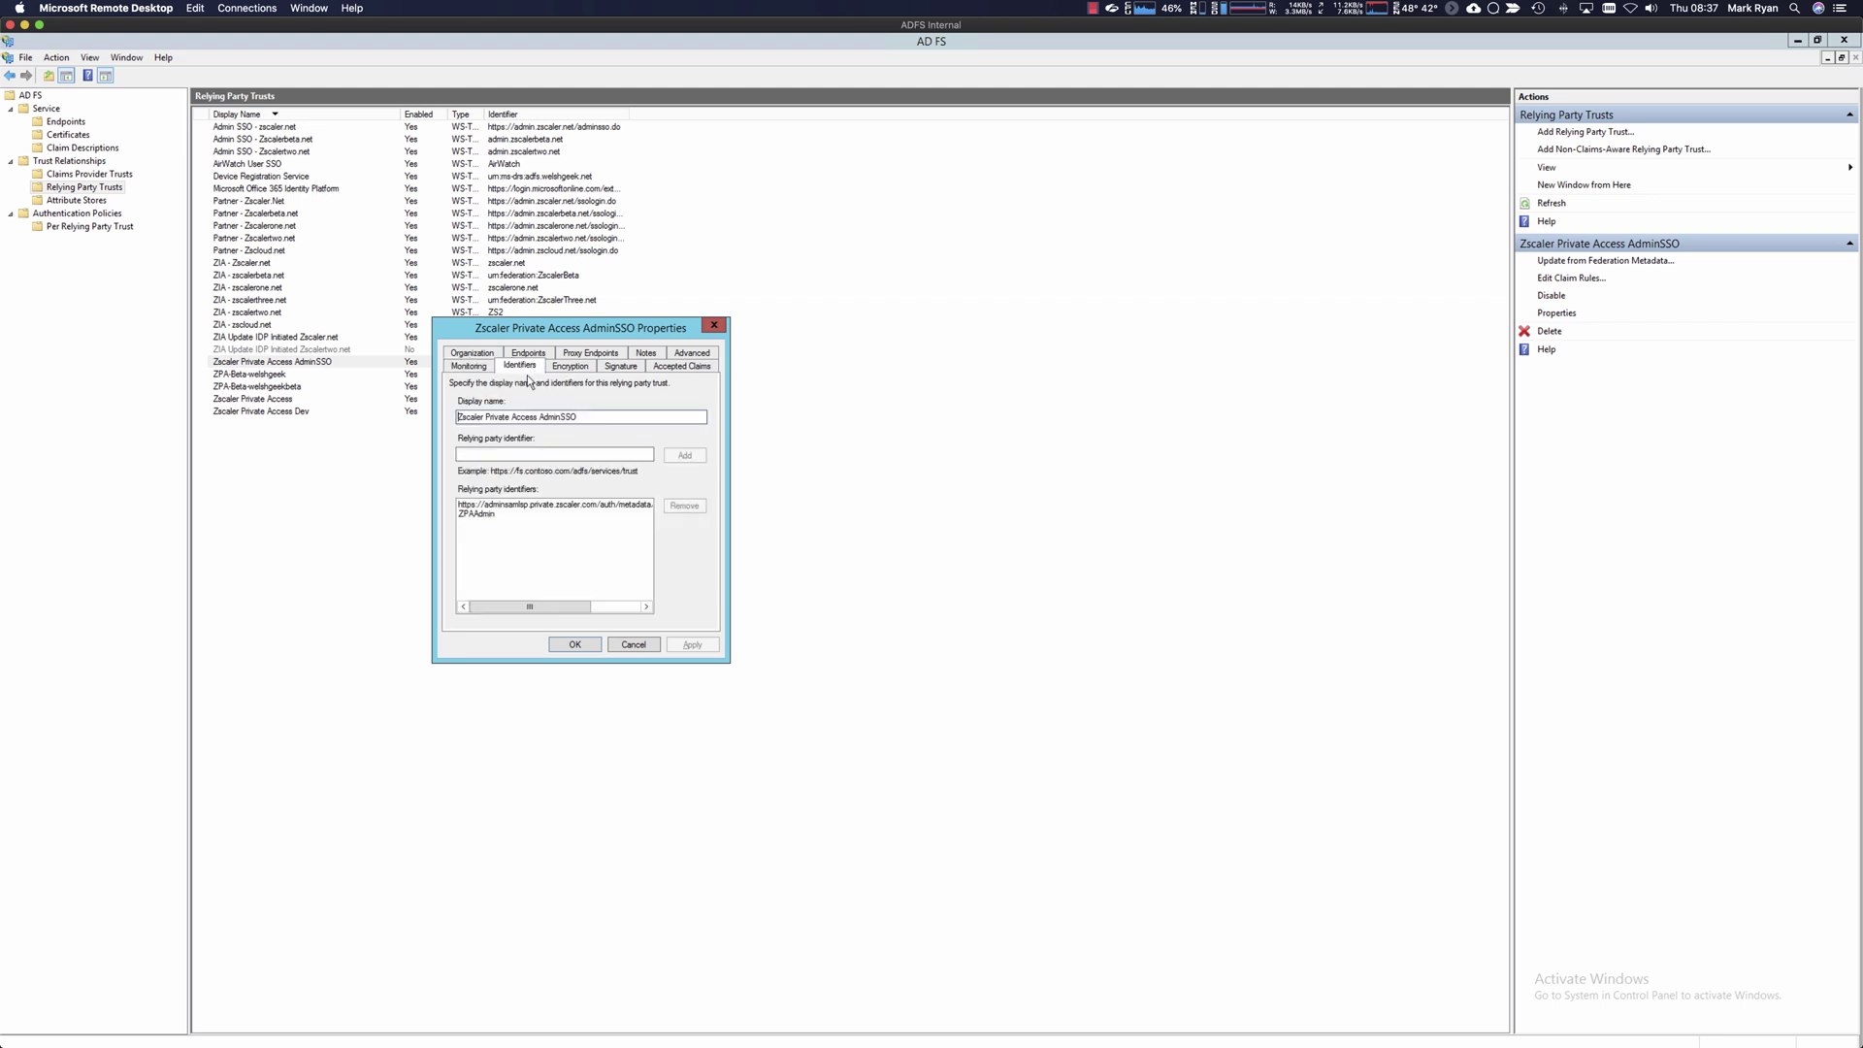
pyautogui.click(538, 504)
pyautogui.moveTo(555, 605); pyautogui.dragTo(441, 598)
pyautogui.click(487, 514)
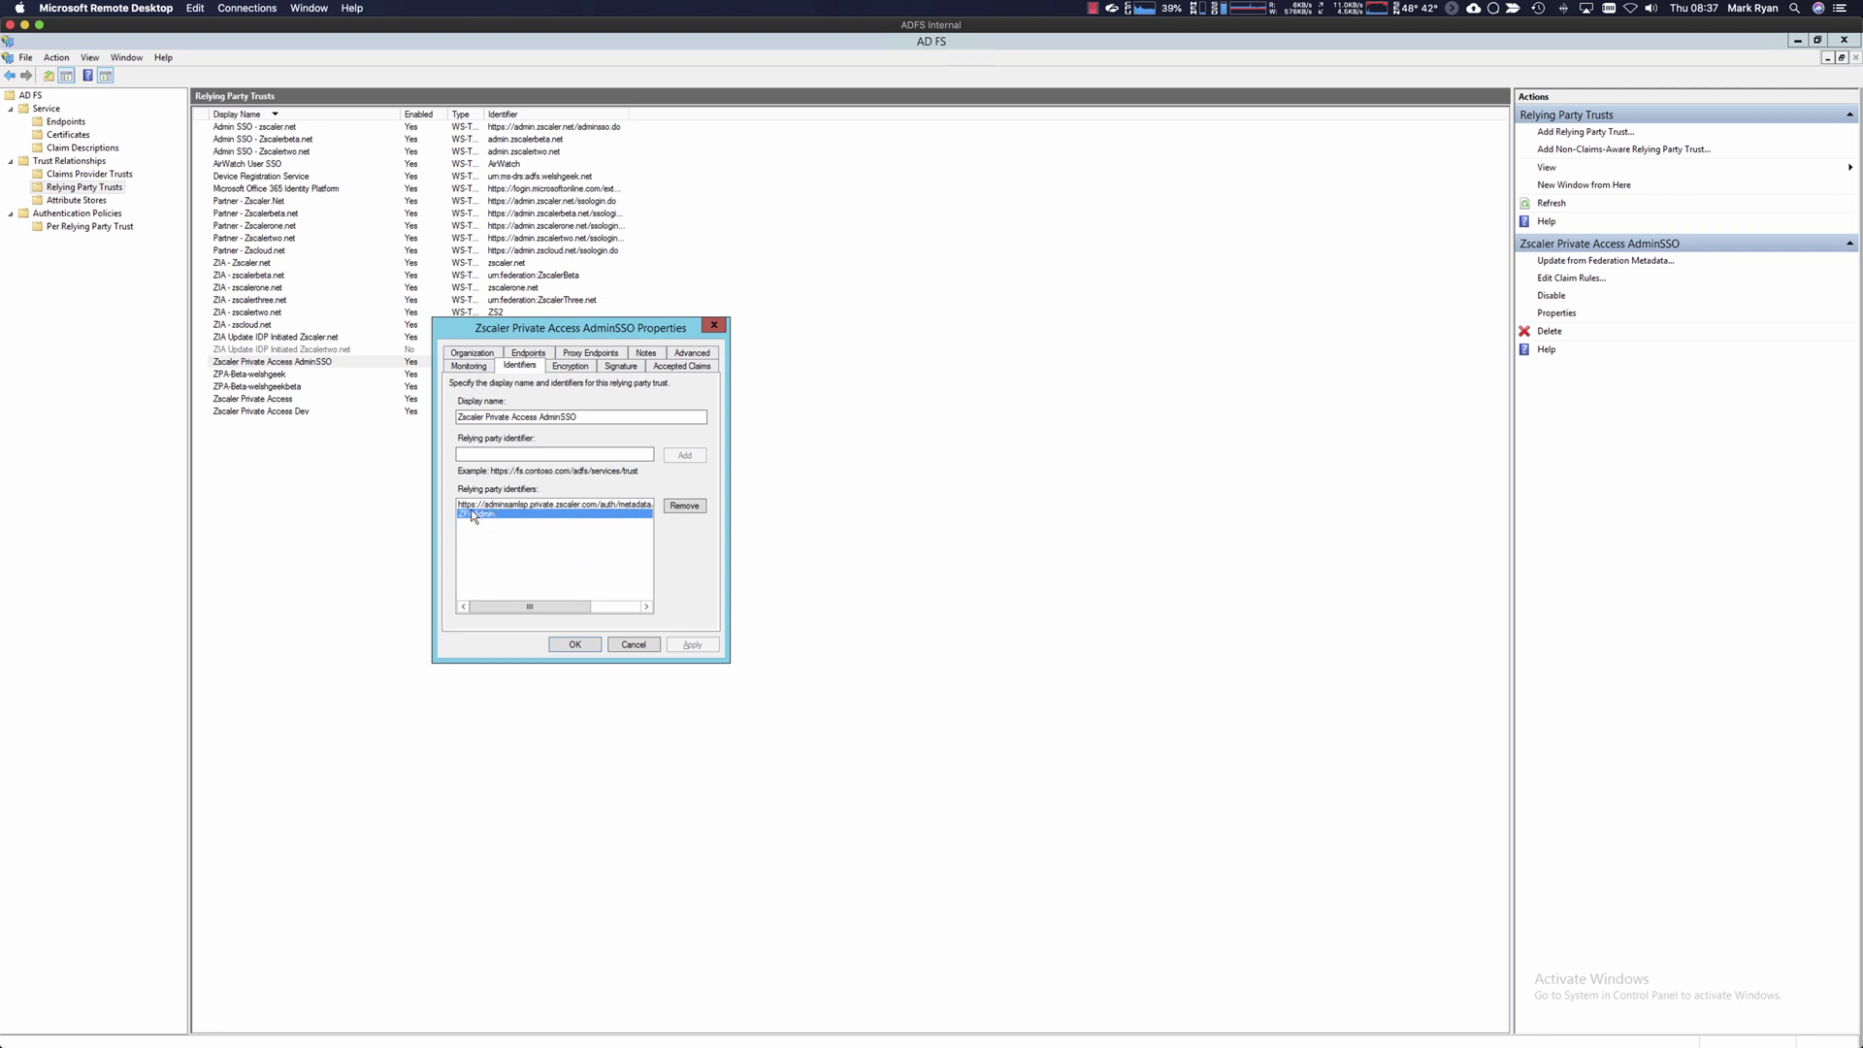
pyautogui.click(622, 648)
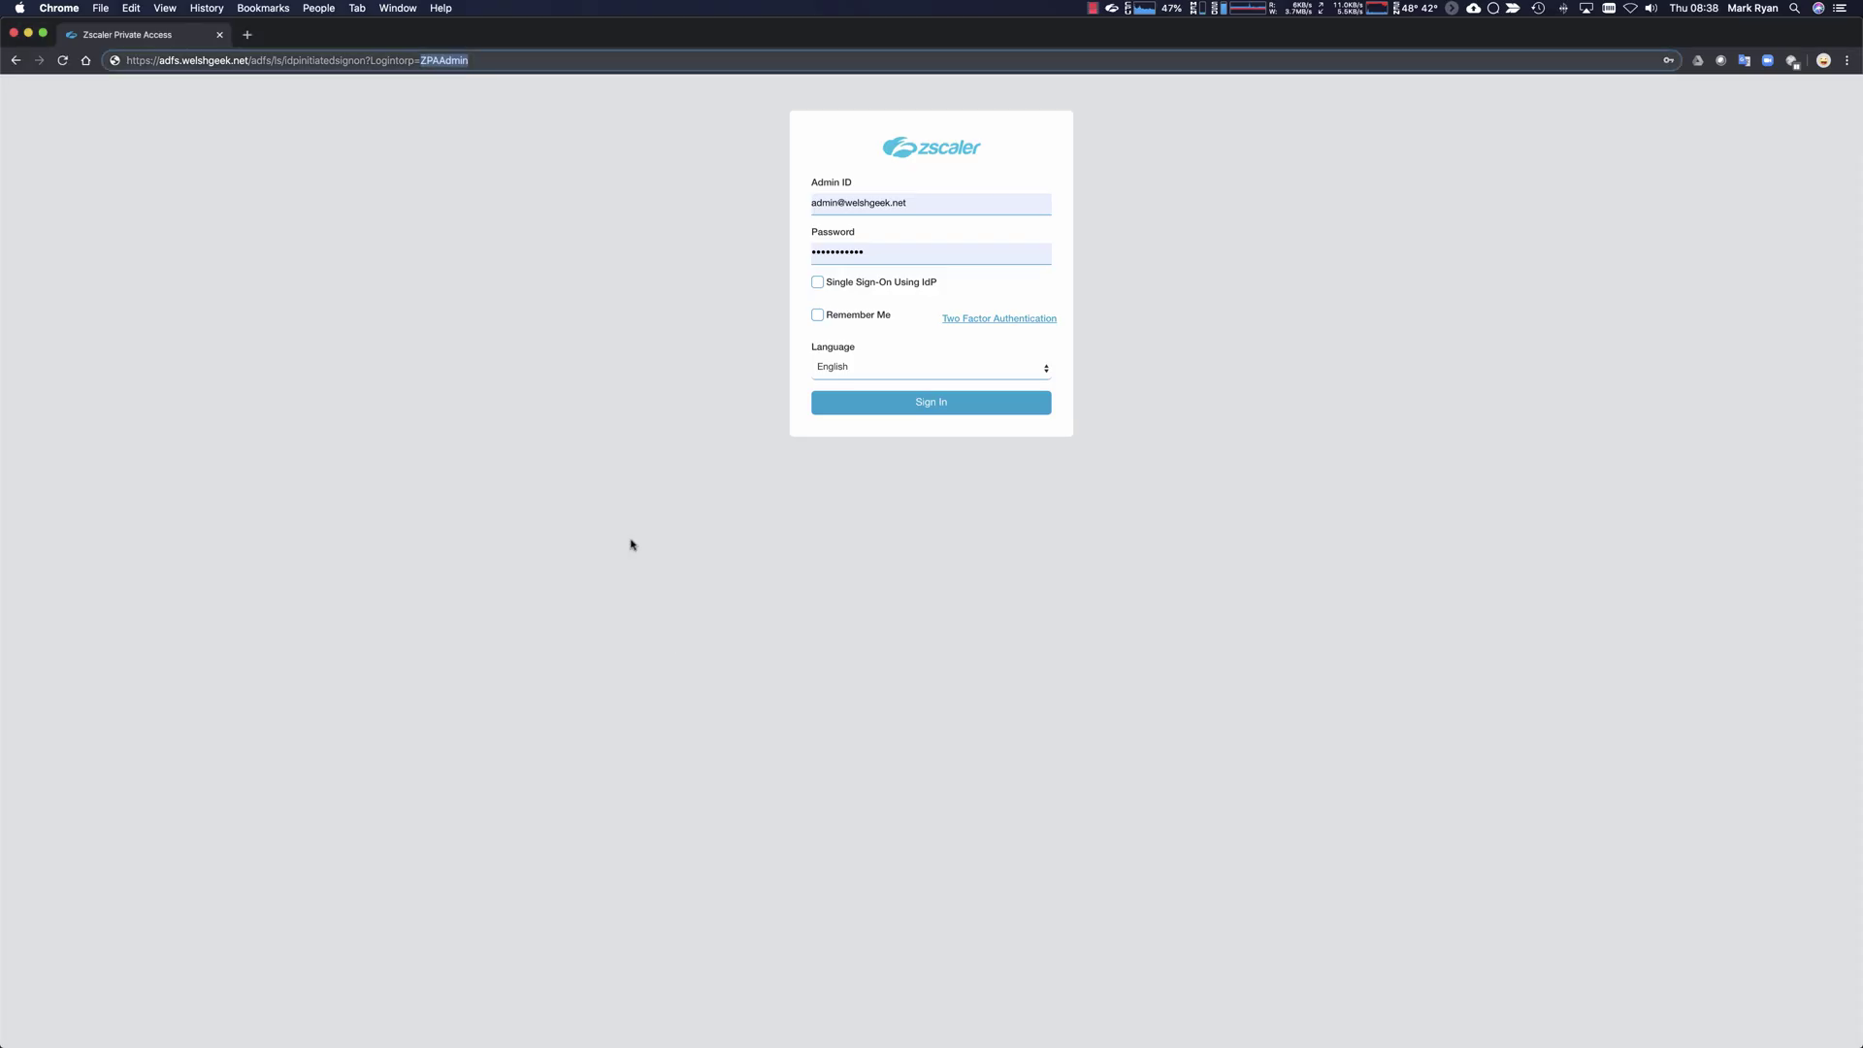
# Load the loginToRp=ZPAAdmin sign-on link and dismiss the Cloud Updates notice on the ZPA dashboard.
pyautogui.click(482, 61)
pyautogui.press('Return')
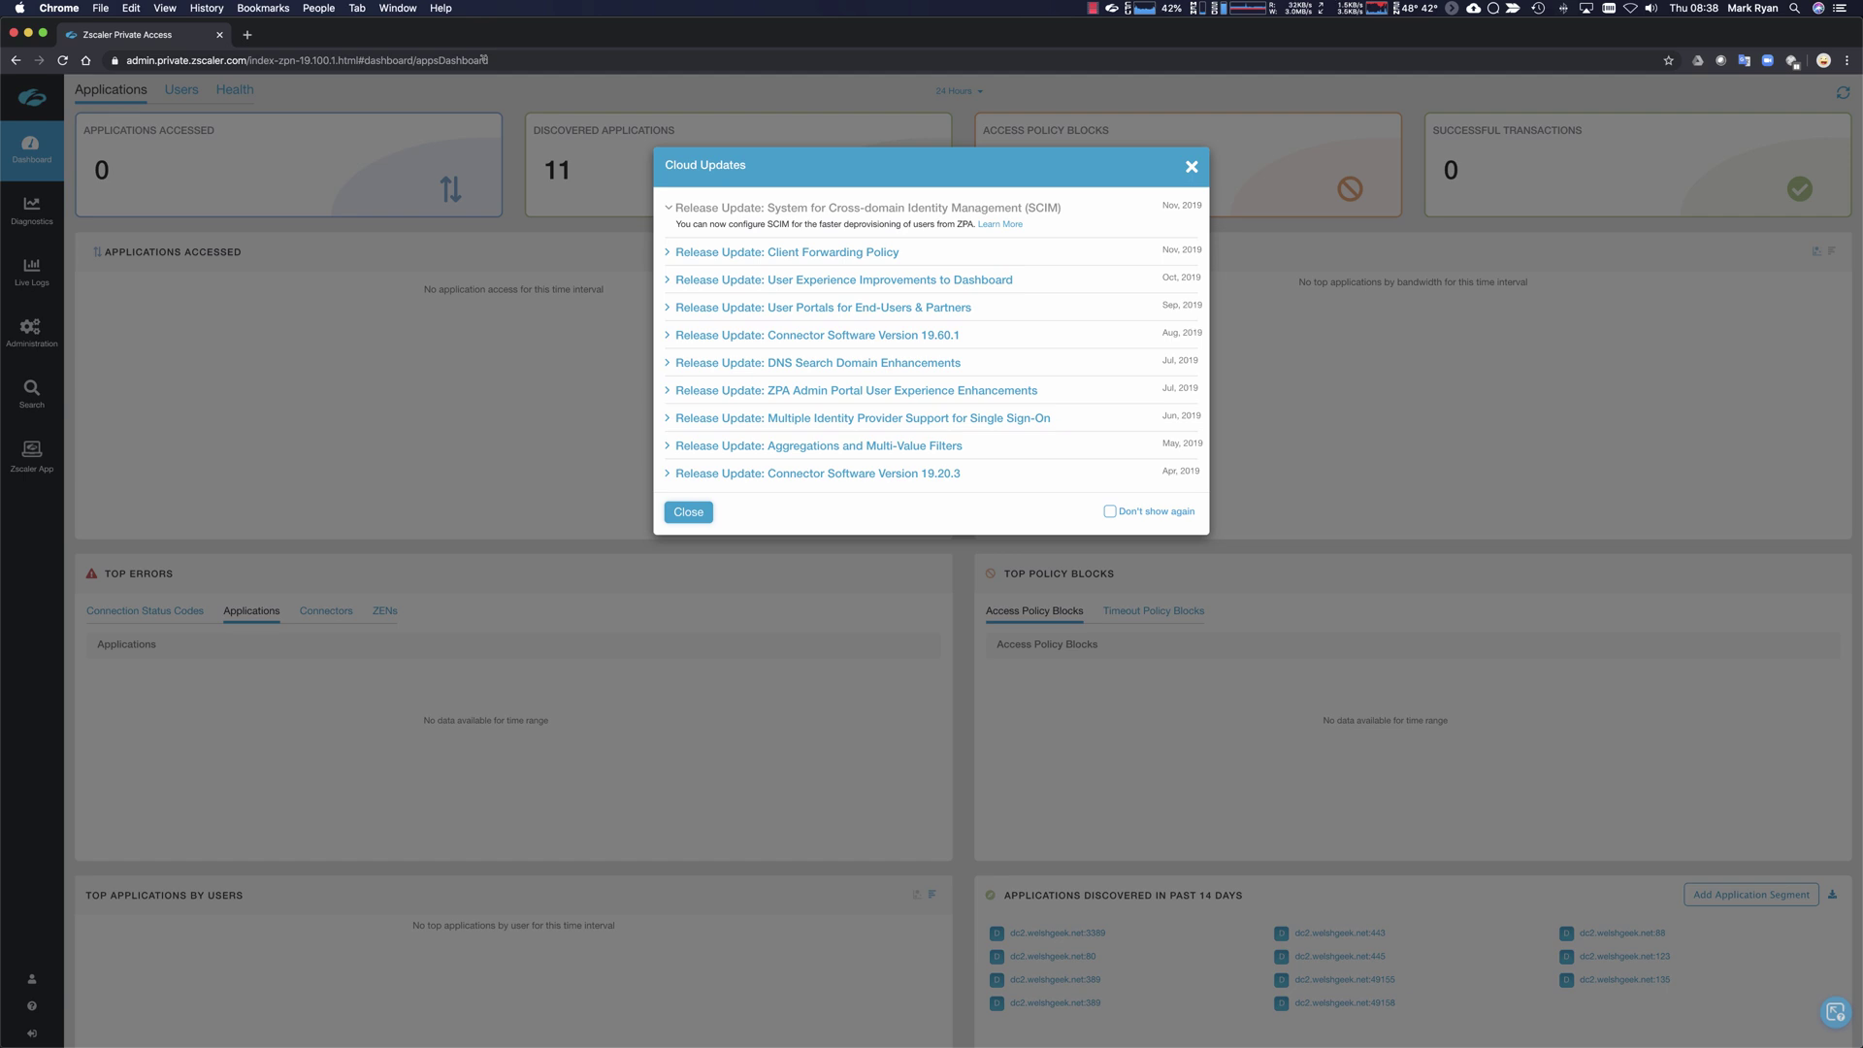
pyautogui.click(695, 517)
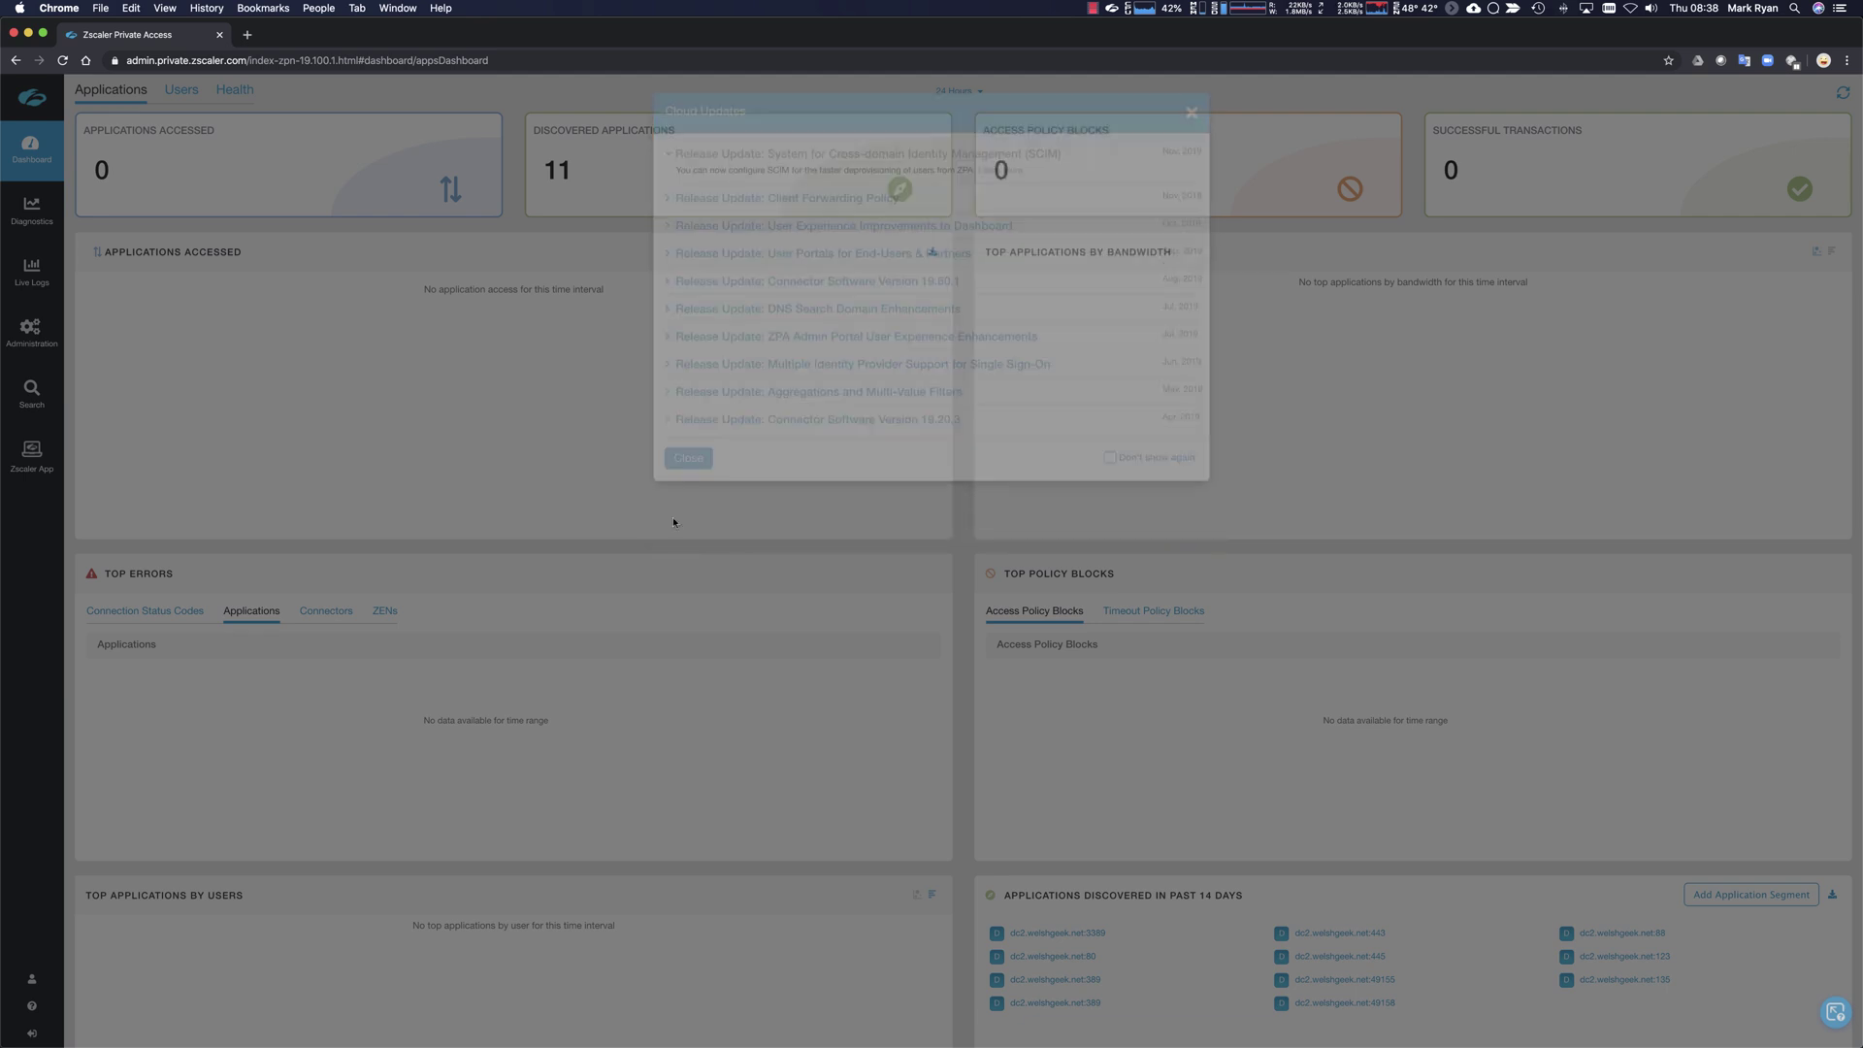
pyautogui.moveTo(31, 979)
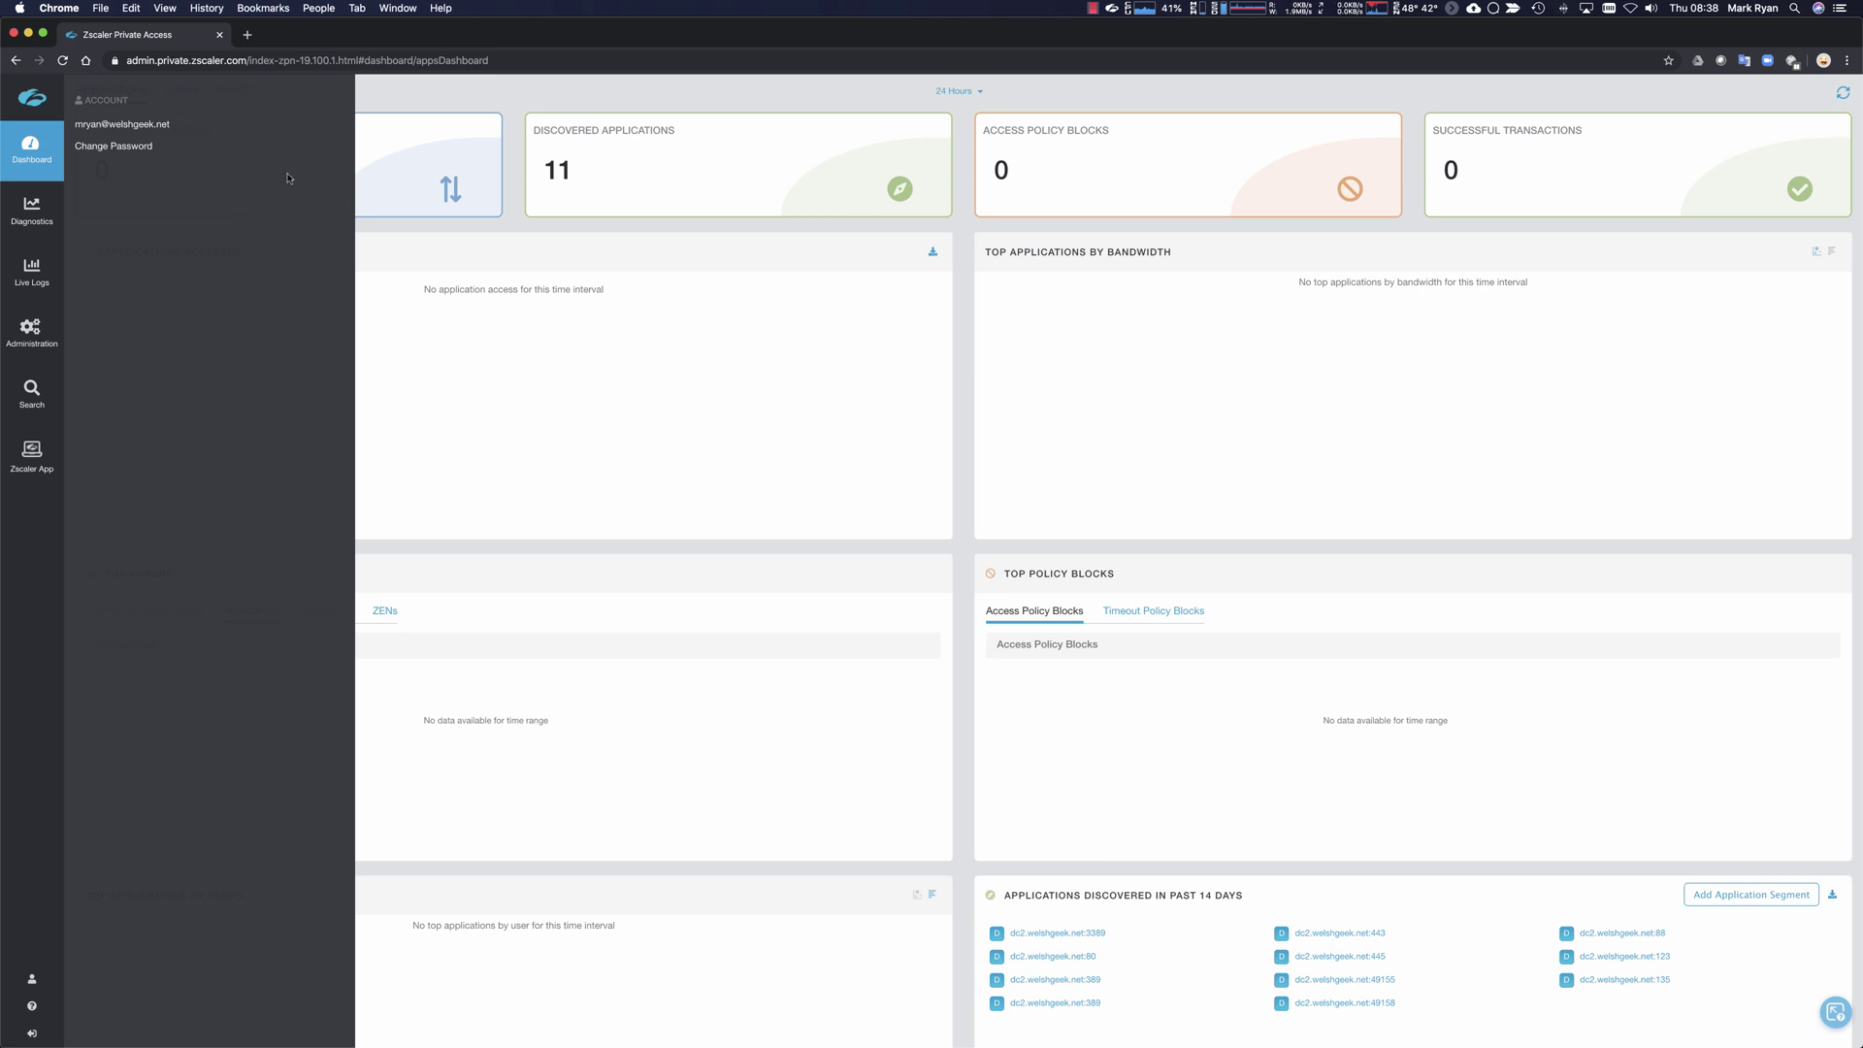
pyautogui.click(1094, 10)
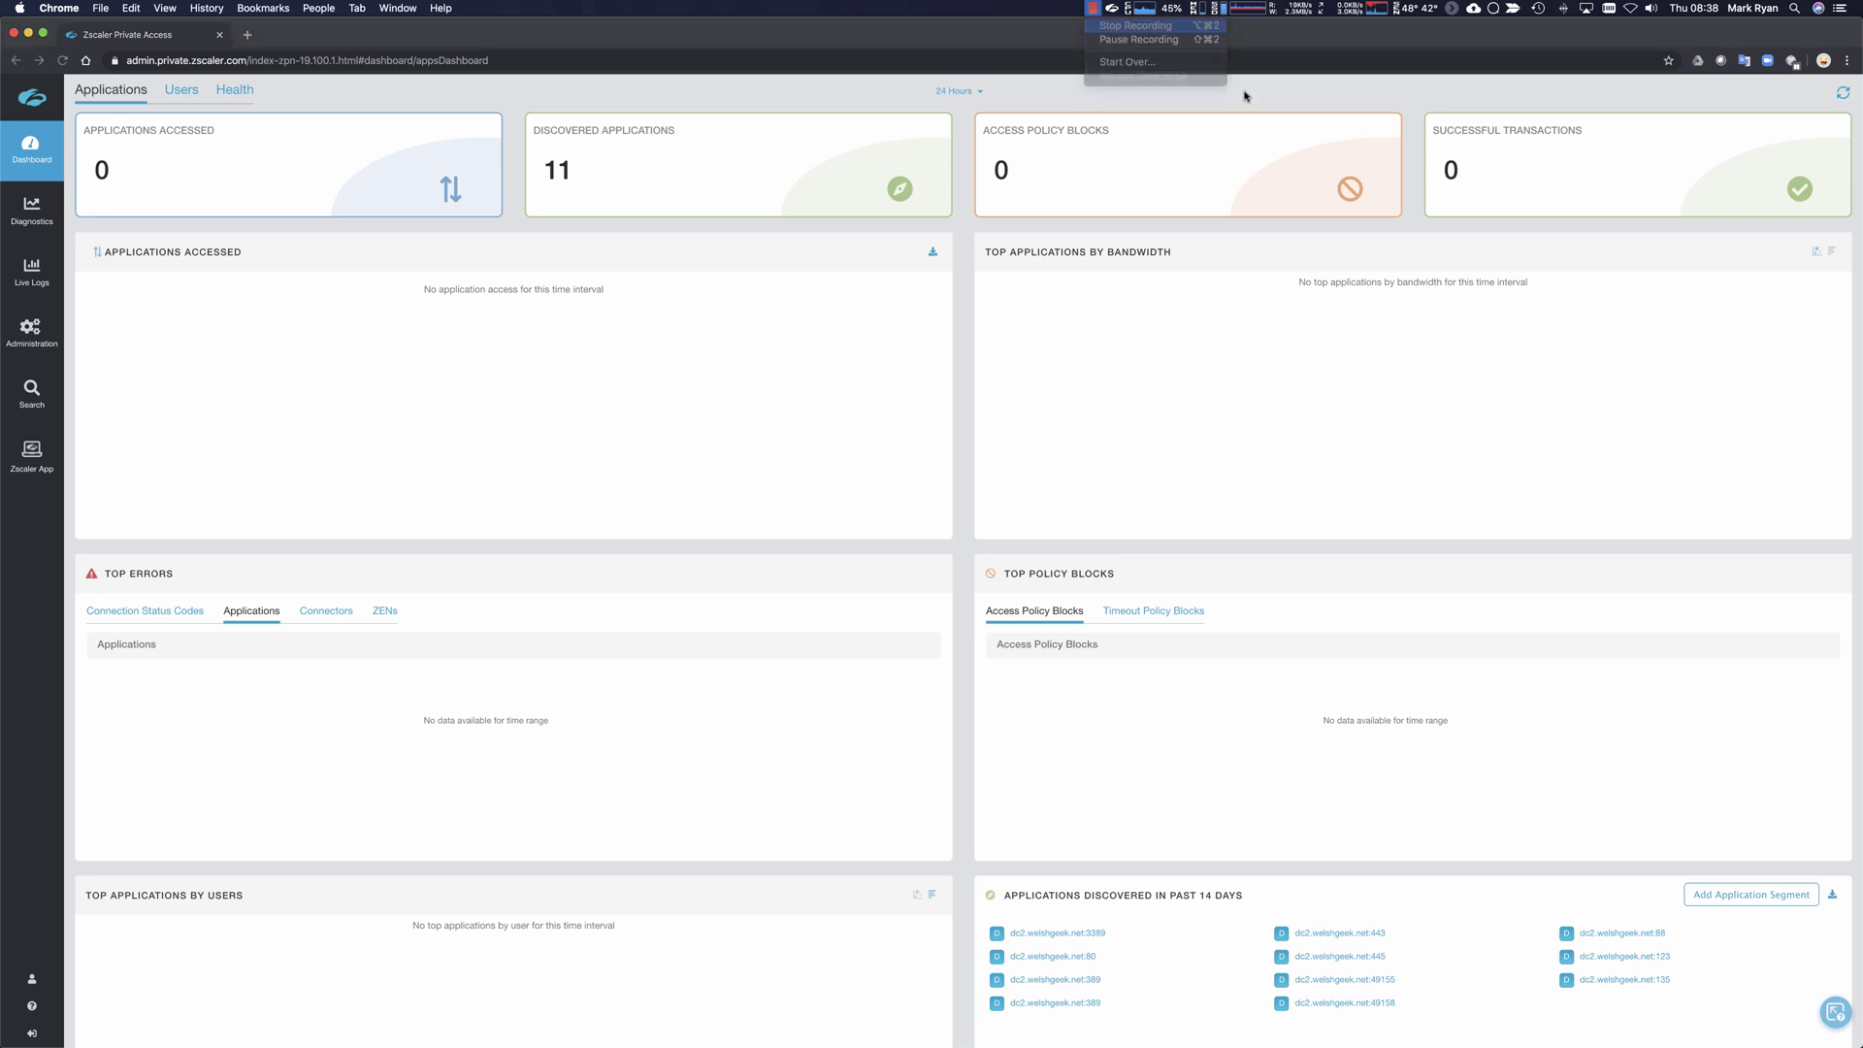